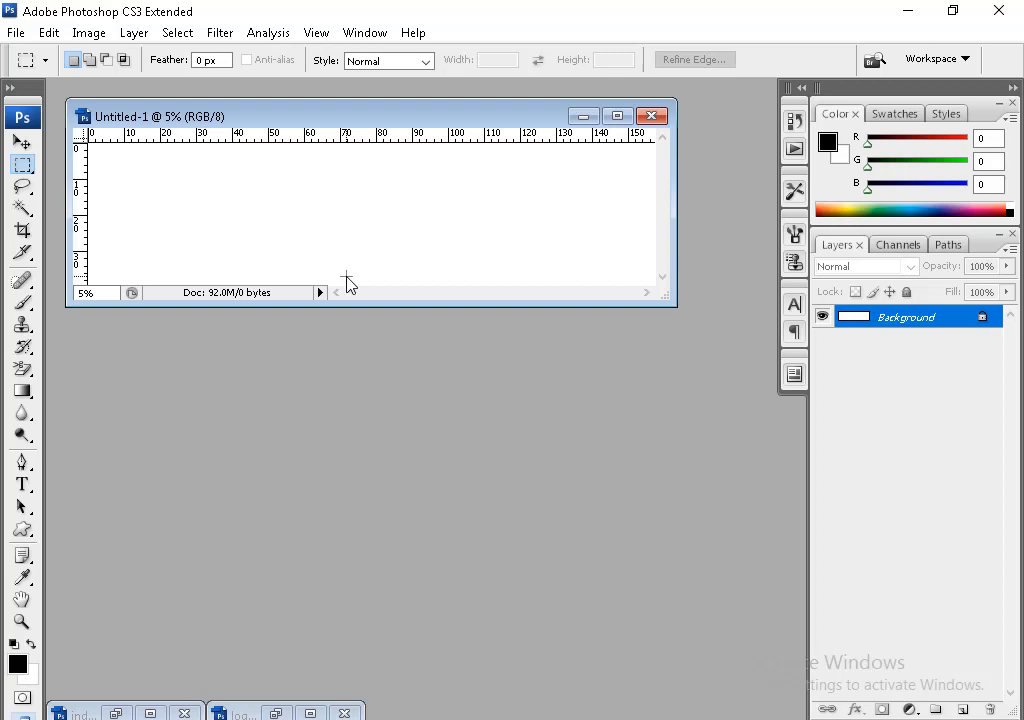
Arrange the blank Untitled-1 banner and the logo-hut-RI-ke-74-tahun-2019-kcl.psd document in floating windows with both visible.
{"action": "scroll", "coordinate": [347, 284], "scroll_direction": "up", "scroll_amount": 1}
{"action": "left_click", "coordinate": [21, 142]}
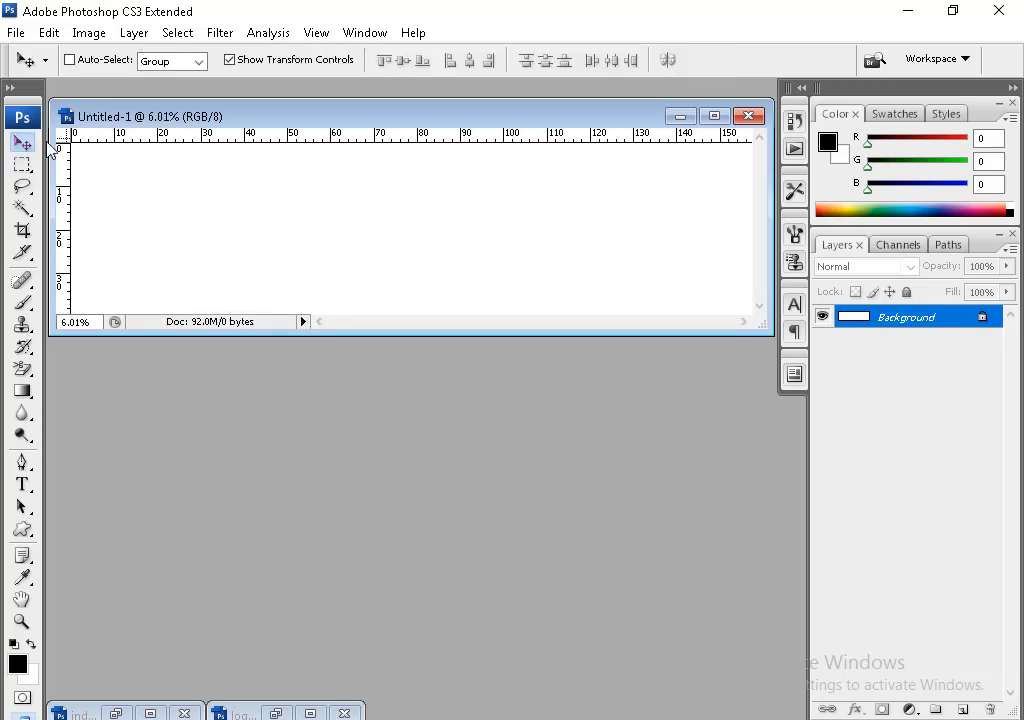
{"action": "left_click_drag", "start_coordinate": [130, 116], "coordinate": [146, 260]}
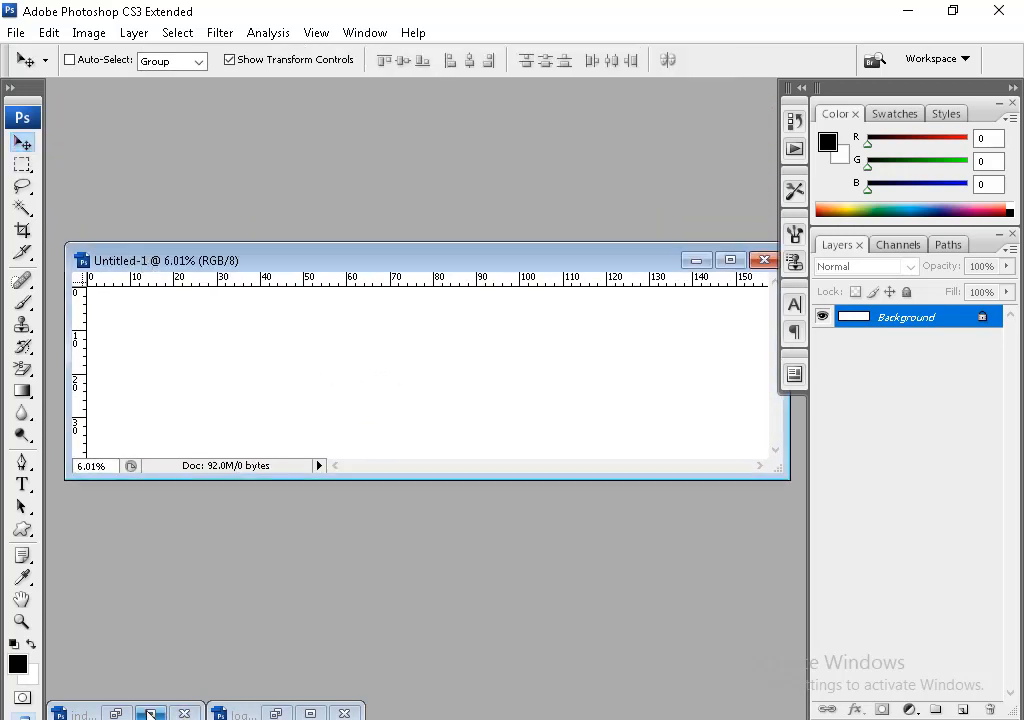
{"action": "left_click", "coordinate": [310, 713]}
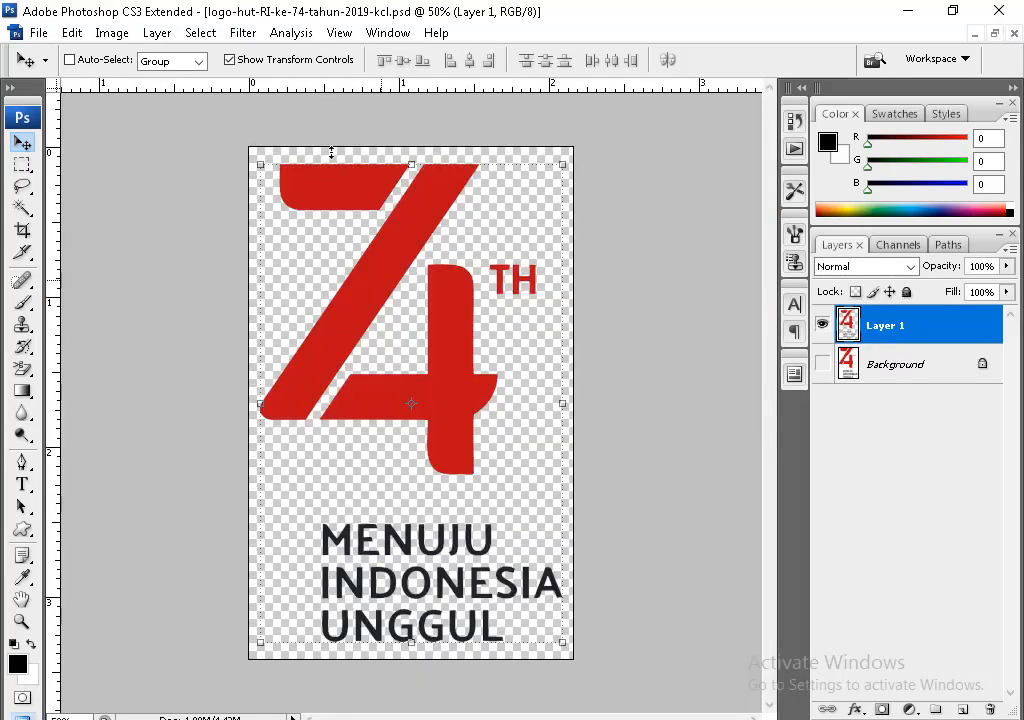
{"action": "key", "text": "f"}
{"action": "key", "text": "f"}
{"action": "key", "text": "f"}
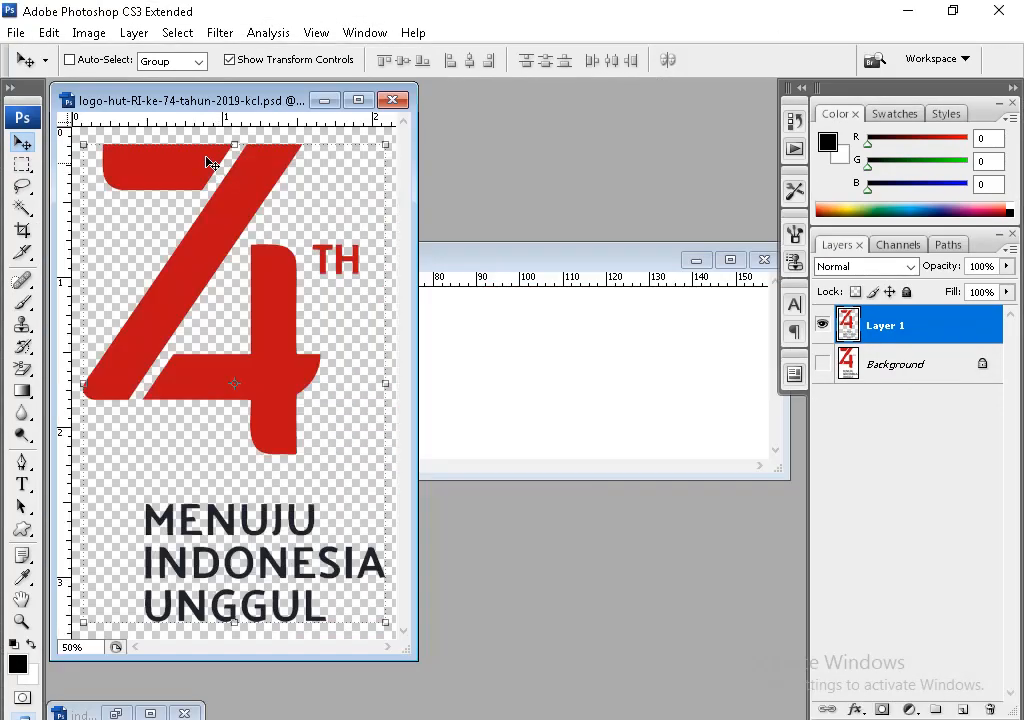
Copy the 74th anniversary logo layer into the Untitled-1 banner and enlarge it at the banner's left end.
{"action": "left_click_drag", "start_coordinate": [185, 113], "coordinate": [116, 202]}
{"action": "left_click_drag", "start_coordinate": [162, 343], "coordinate": [134, 455]}
{"action": "key", "text": "f"}
{"action": "key", "text": "Return"}
In the independence-day background image, select the red and white wave by Magic Wand selecting the white area and inverting the selection.
{"action": "key", "text": "ctrl+Tab"}
{"action": "key", "text": "ctrl+Tab"}
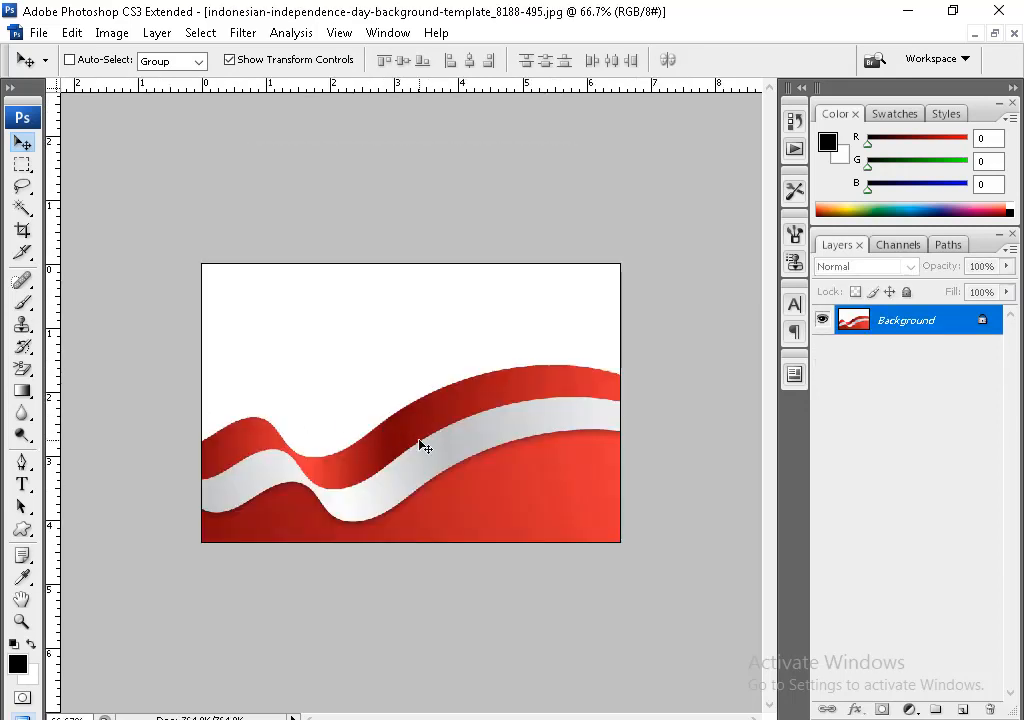
{"action": "key", "text": "w"}
{"action": "left_click", "coordinate": [418, 338]}
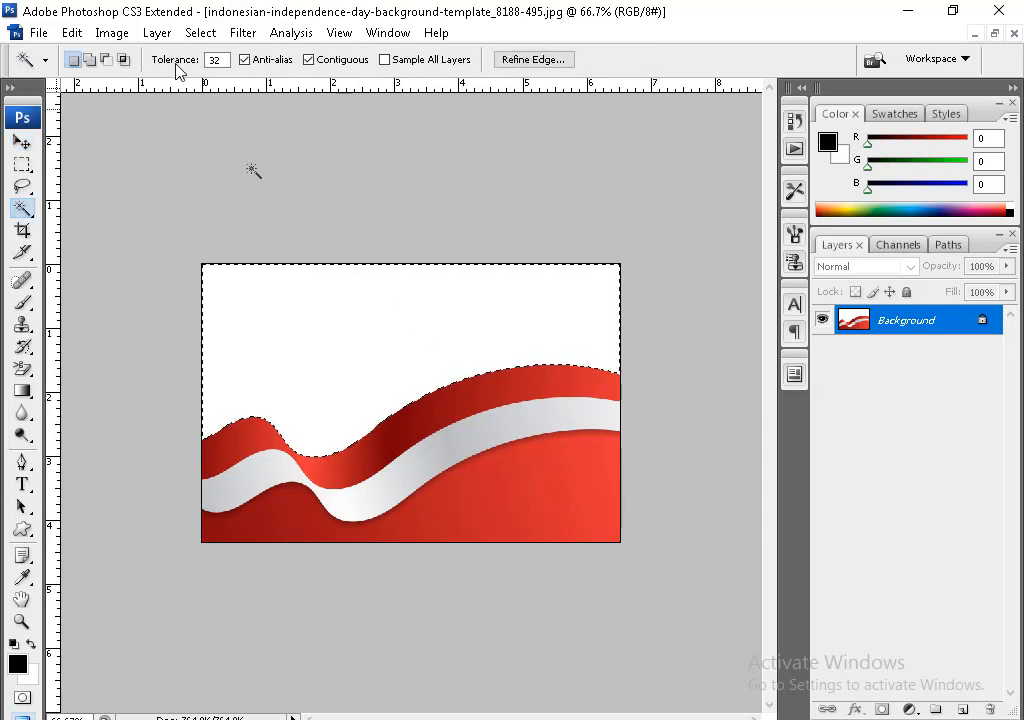
{"action": "left_click", "coordinate": [111, 32]}
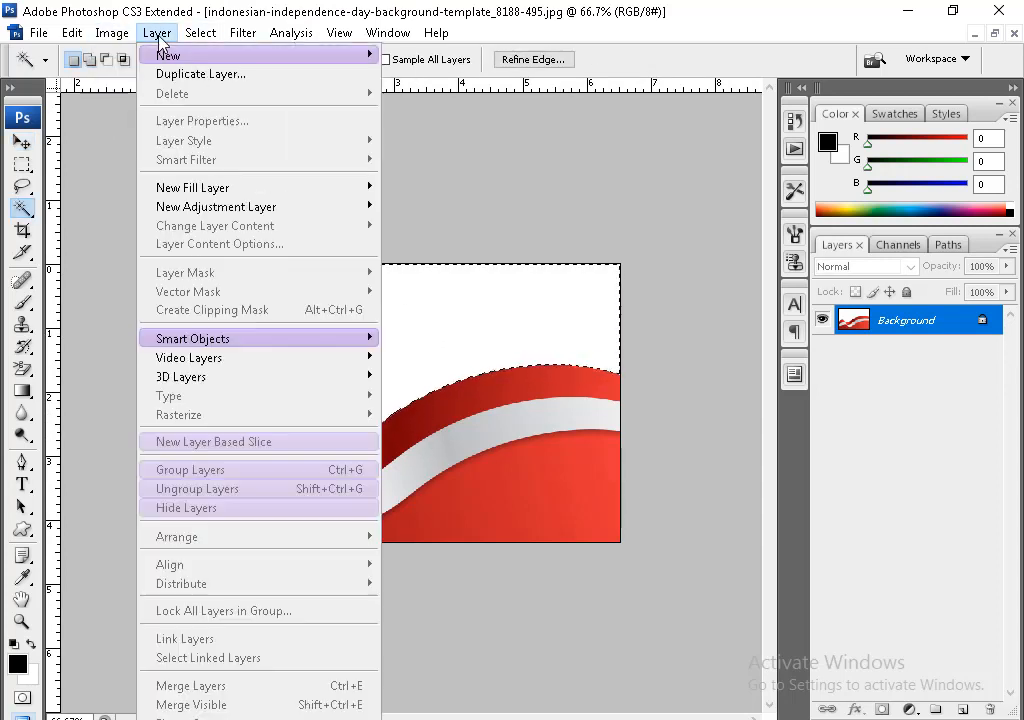
{"action": "mouse_move", "coordinate": [188, 35]}
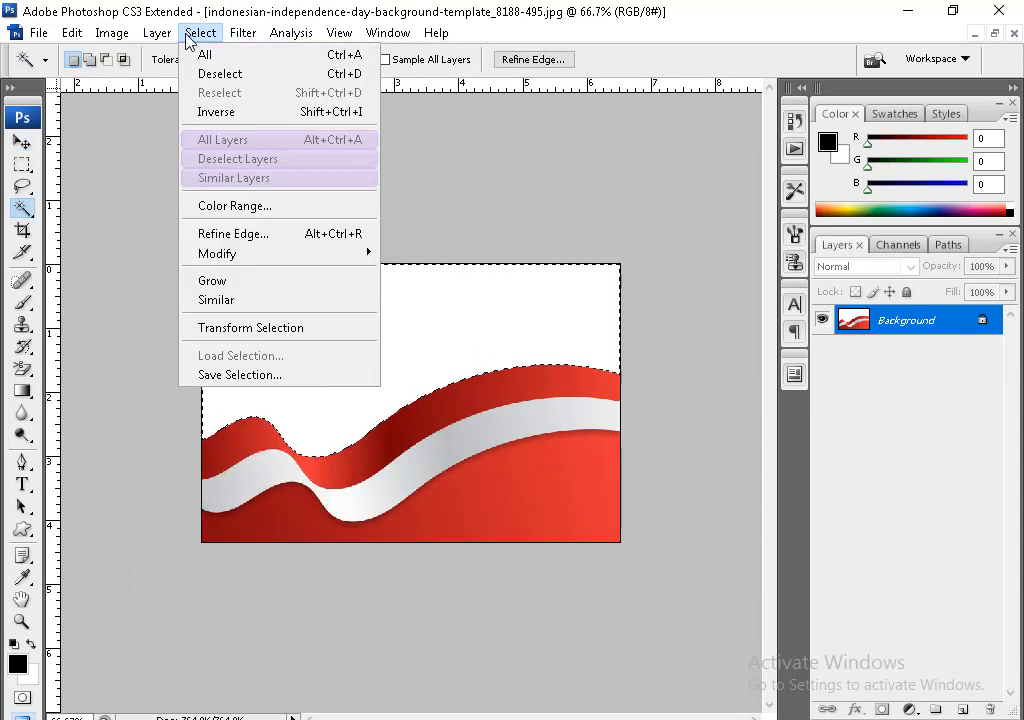
{"action": "left_click", "coordinate": [262, 112]}
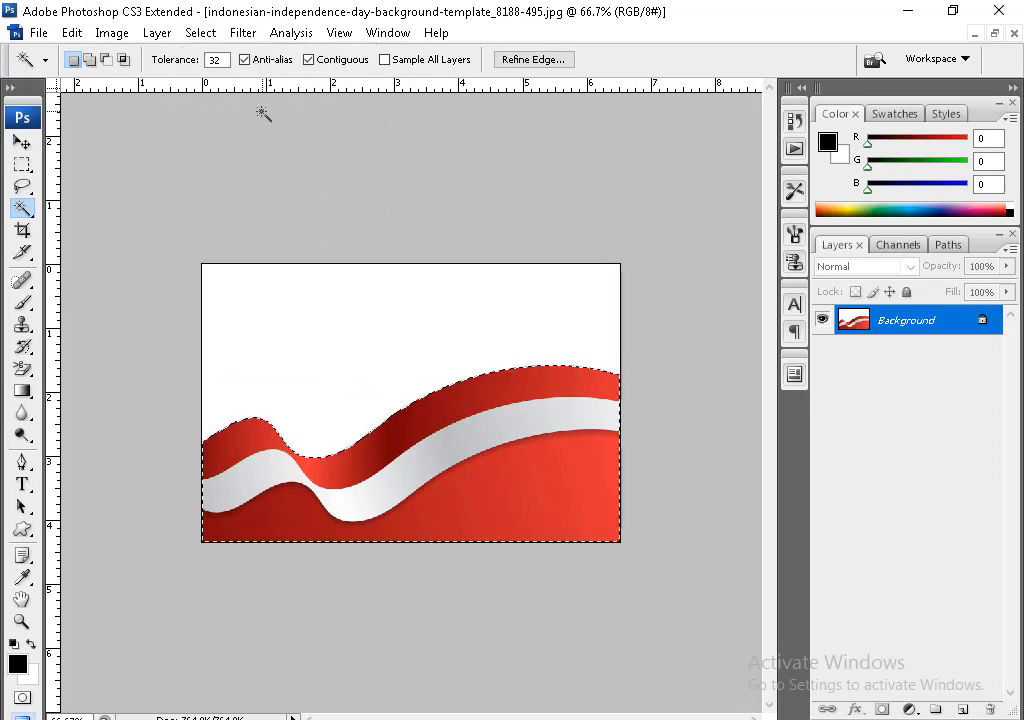
Copy the selected wave into the Untitled-1 banner and enlarge it in the banner's left half.
{"action": "left_click", "coordinate": [73, 33]}
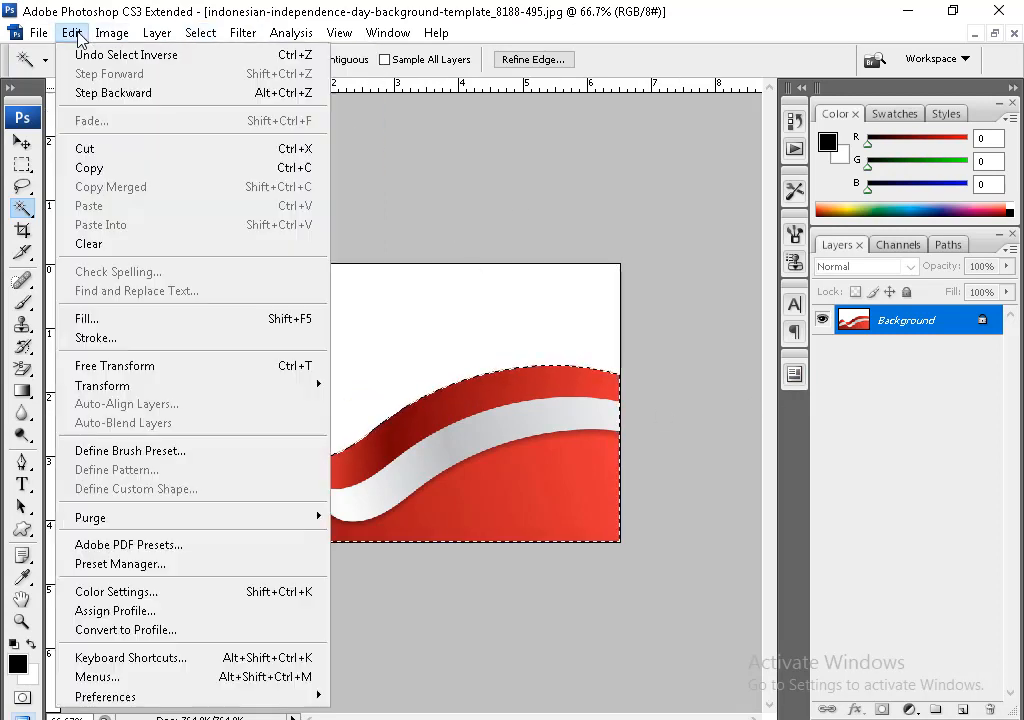
{"action": "left_click", "coordinate": [110, 177]}
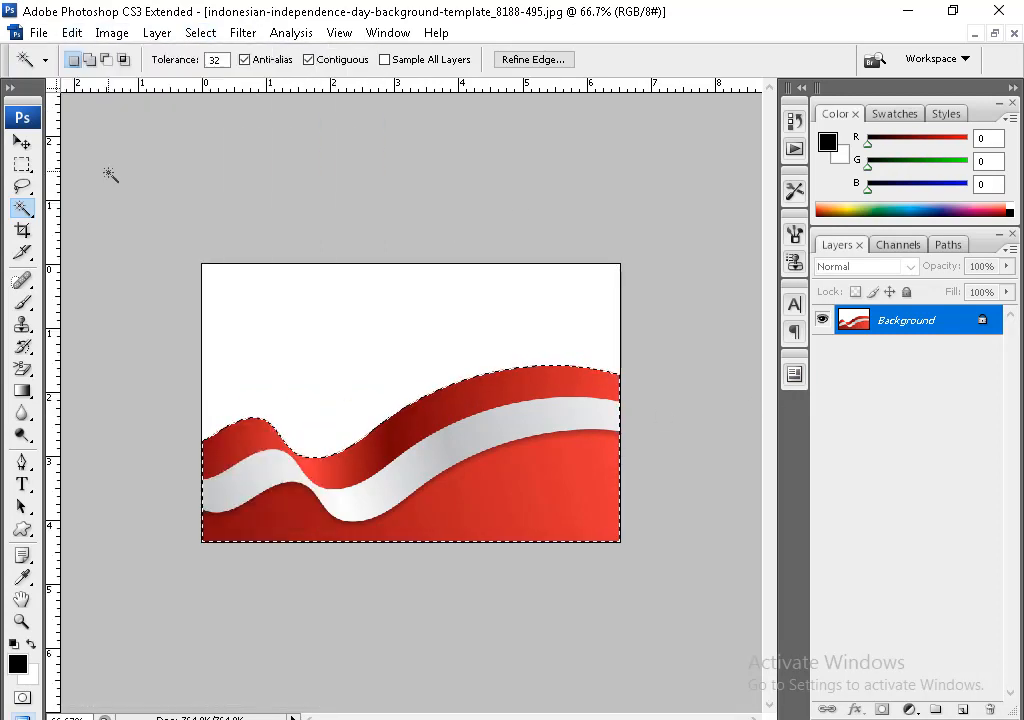
{"action": "left_click", "coordinate": [388, 33]}
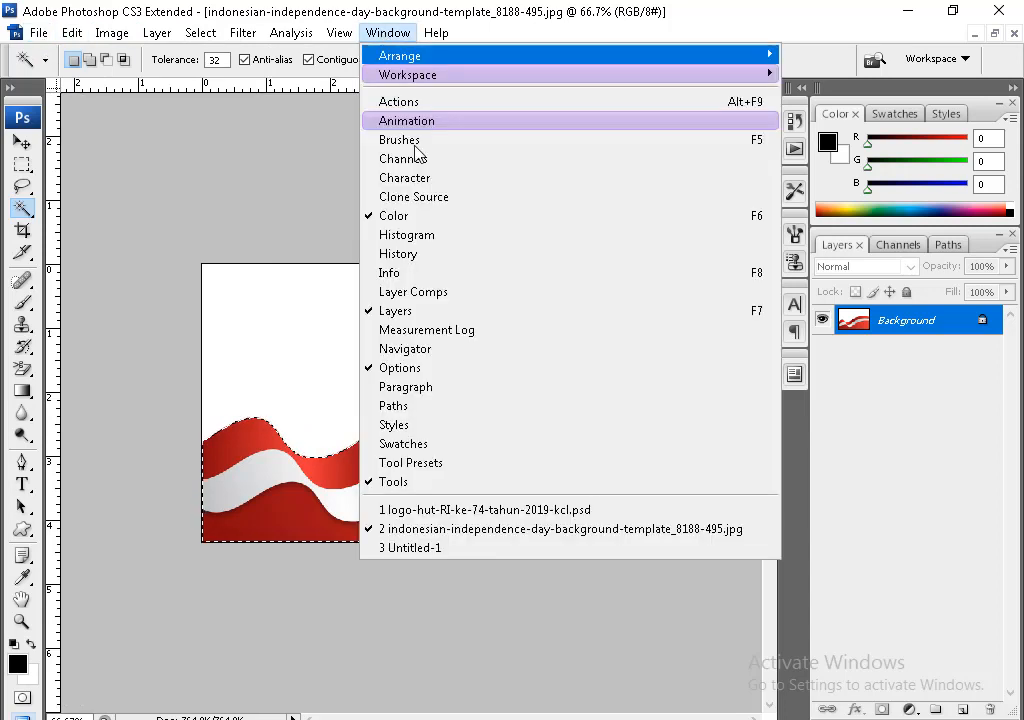
{"action": "left_click", "coordinate": [441, 548]}
{"action": "key", "text": "ctrl+v"}
{"action": "key", "text": "v"}
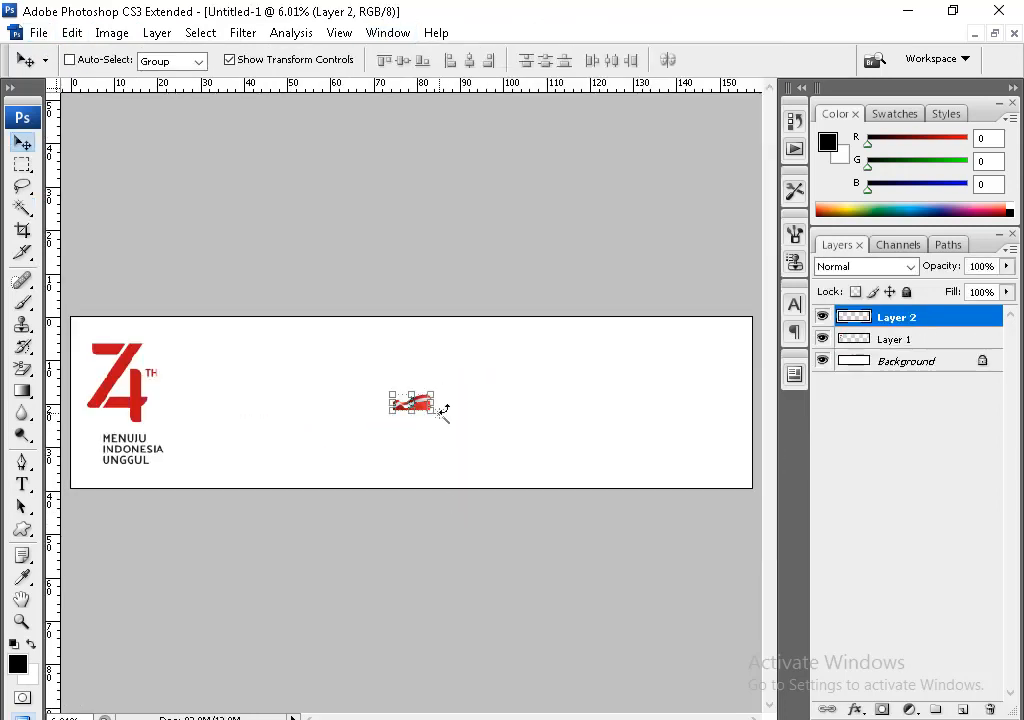
{"action": "left_click_drag", "start_coordinate": [436, 413], "coordinate": [309, 411]}
{"action": "key", "text": "Return"}
Try the wave rotated by 82.5° near the middle of the banner, and undo the rotation and move.
{"action": "key", "text": "ctrl+t"}
{"action": "left_click_drag", "start_coordinate": [343, 366], "coordinate": [375, 503]}
{"action": "left_click_drag", "start_coordinate": [256, 480], "coordinate": [200, 482]}
{"action": "left_click_drag", "start_coordinate": [284, 504], "coordinate": [234, 598]}
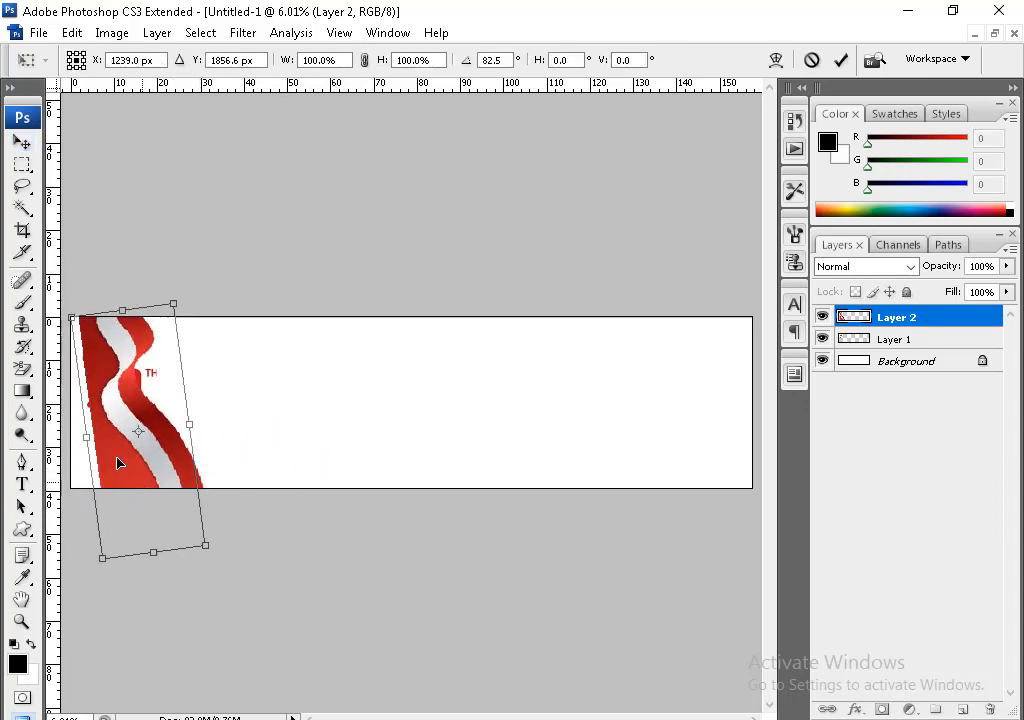
{"action": "left_click_drag", "start_coordinate": [117, 464], "coordinate": [510, 466]}
{"action": "key", "text": "Return"}
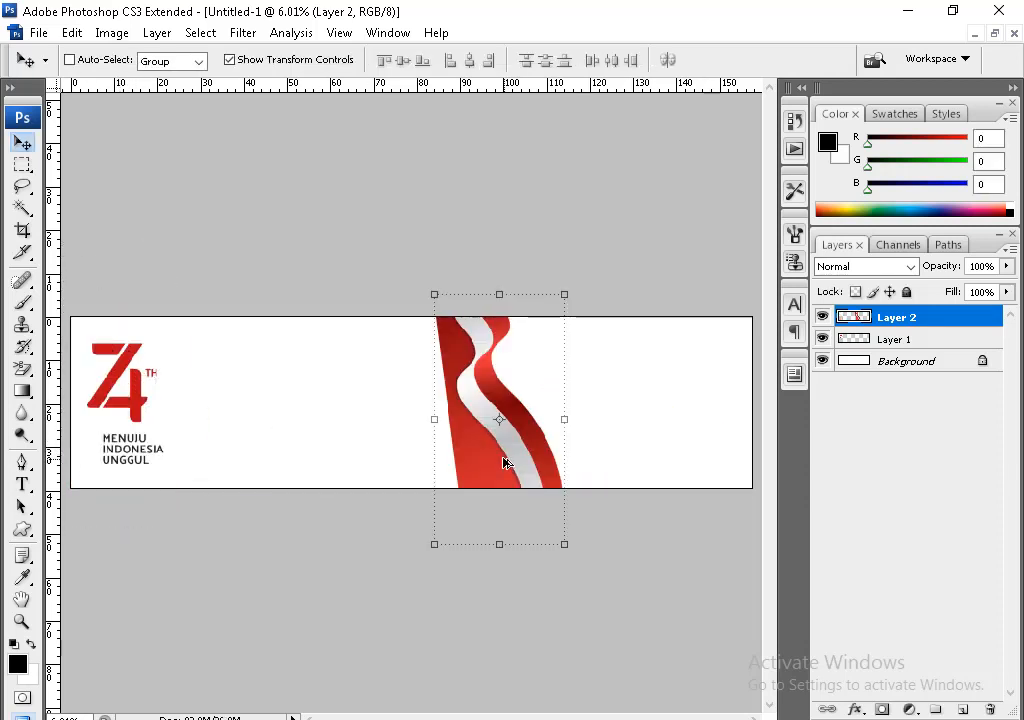
{"action": "key", "text": "ctrl+alt+z"}
{"action": "key", "text": "ctrl+alt+z"}
Move the wave to the banner's lower-right corner and rotate it counter-clockwise so it runs off the edges.
{"action": "left_click_drag", "start_coordinate": [336, 482], "coordinate": [740, 487]}
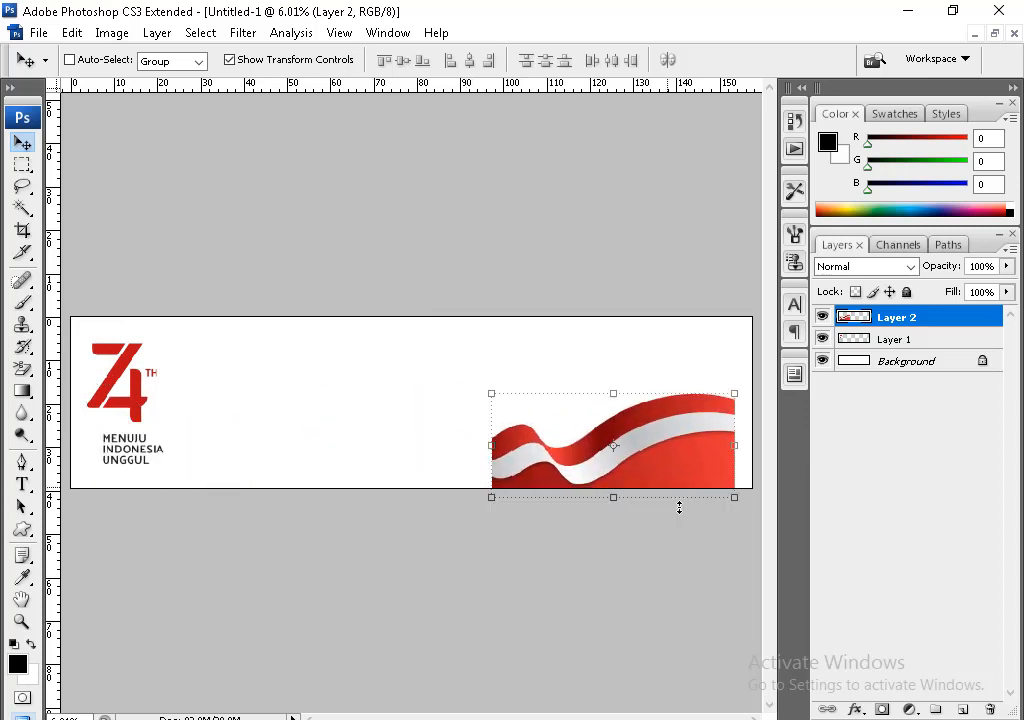
{"action": "left_click_drag", "start_coordinate": [706, 535], "coordinate": [724, 498]}
{"action": "left_click_drag", "start_coordinate": [601, 503], "coordinate": [668, 514]}
{"action": "key", "text": "Return"}
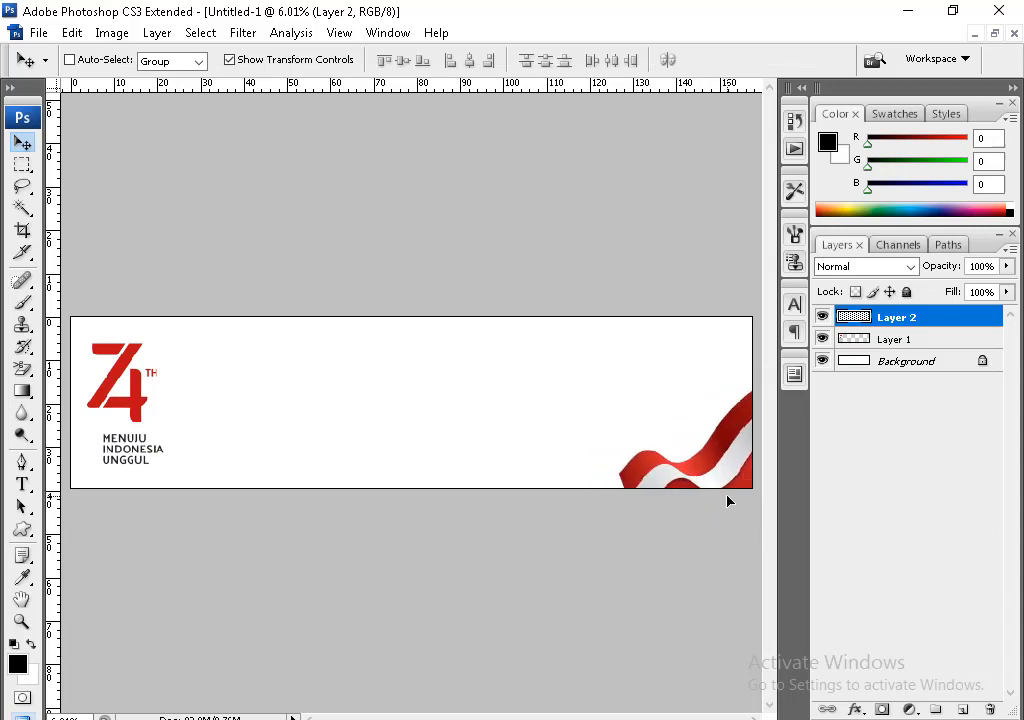
{"action": "left_click_drag", "start_coordinate": [731, 503], "coordinate": [655, 535]}
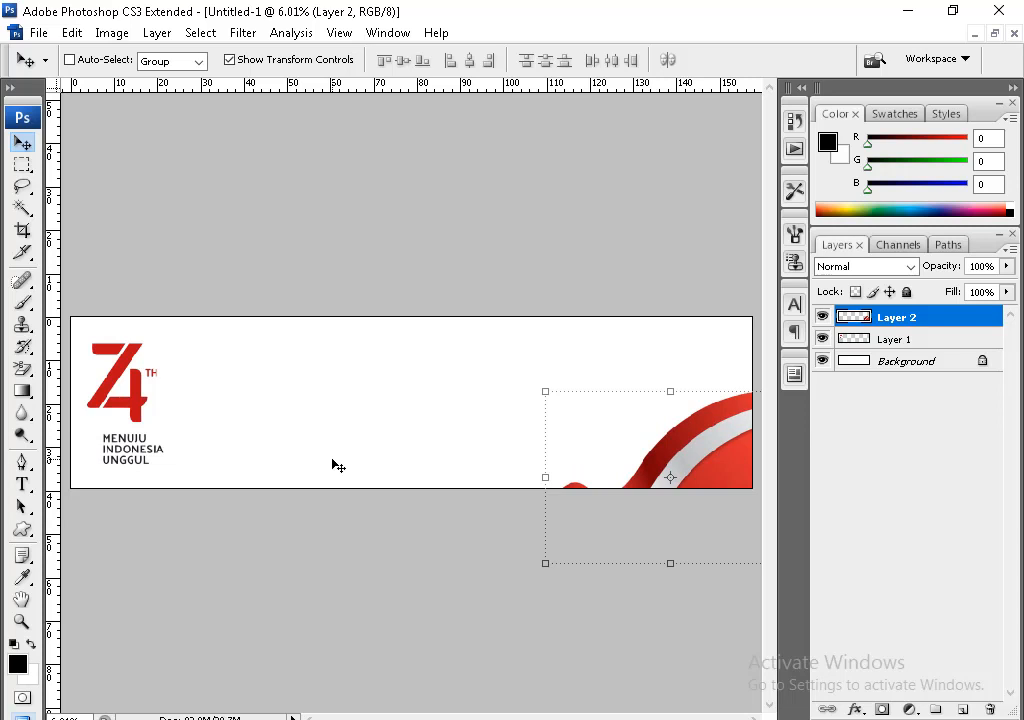
Start a text layer reading "DIRG" beside the logo and set its font size to 437.68 pt.
{"action": "key", "text": "t"}
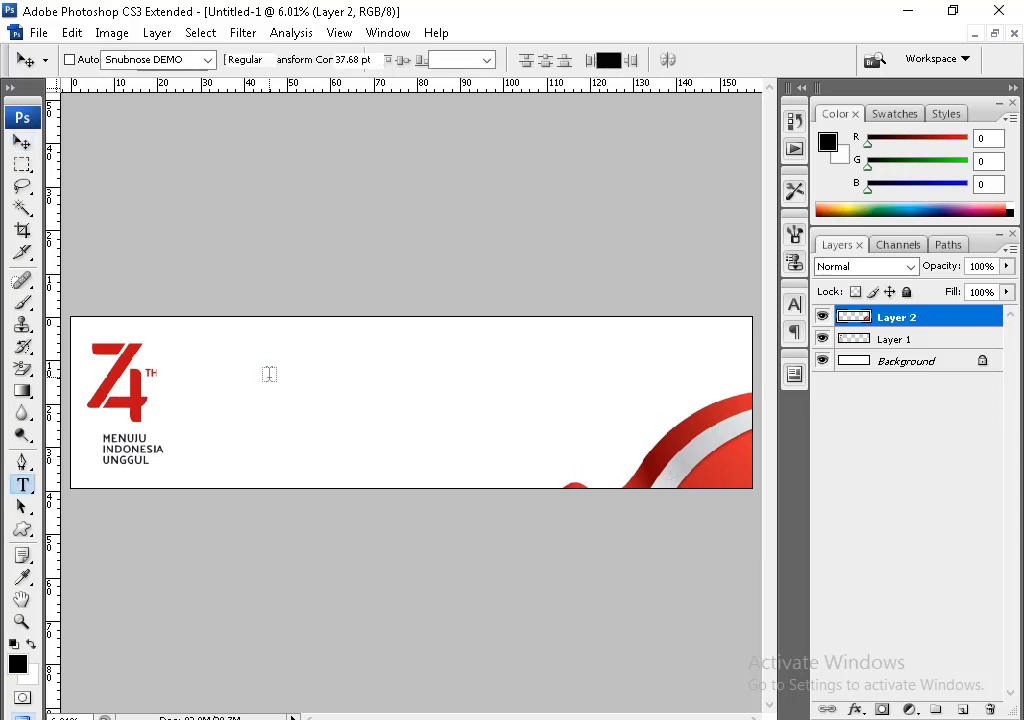
{"action": "left_click", "coordinate": [240, 360]}
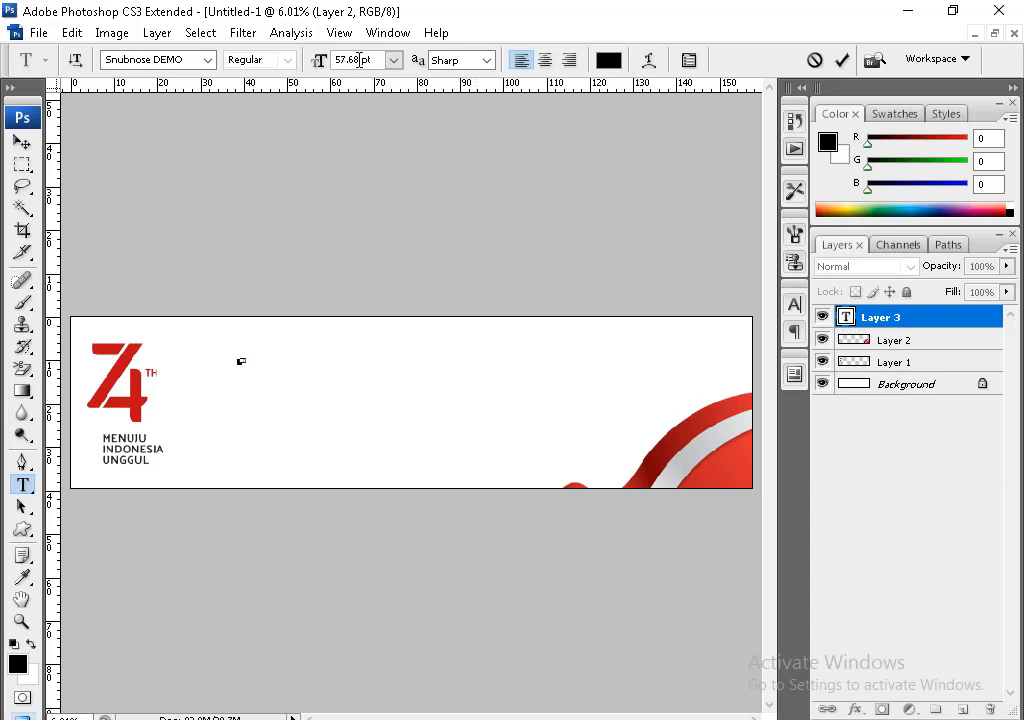
{"action": "key", "text": "shift+Up"}
{"action": "key", "text": "shift+Up"}
{"action": "key", "text": "shift+Up"}
{"action": "key", "text": "shift+Up"}
{"action": "key", "text": "shift+Up"}
{"action": "key", "text": "shift+Up"}
{"action": "key", "text": "shift+Up"}
{"action": "key", "text": "shift+Up"}
{"action": "key", "text": "shift+Up"}
{"action": "key", "text": "shift+Up"}
{"action": "key", "text": "shift+Up"}
{"action": "key", "text": "shift+Up"}
{"action": "key", "text": "shift+Up"}
{"action": "key", "text": "shift+Up"}
{"action": "key", "text": "shift+Up"}
{"action": "key", "text": "shift+Up"}
{"action": "key", "text": "shift+Up"}
{"action": "key", "text": "shift+Up"}
{"action": "key", "text": "shift+Up"}
{"action": "key", "text": "shift+Up"}
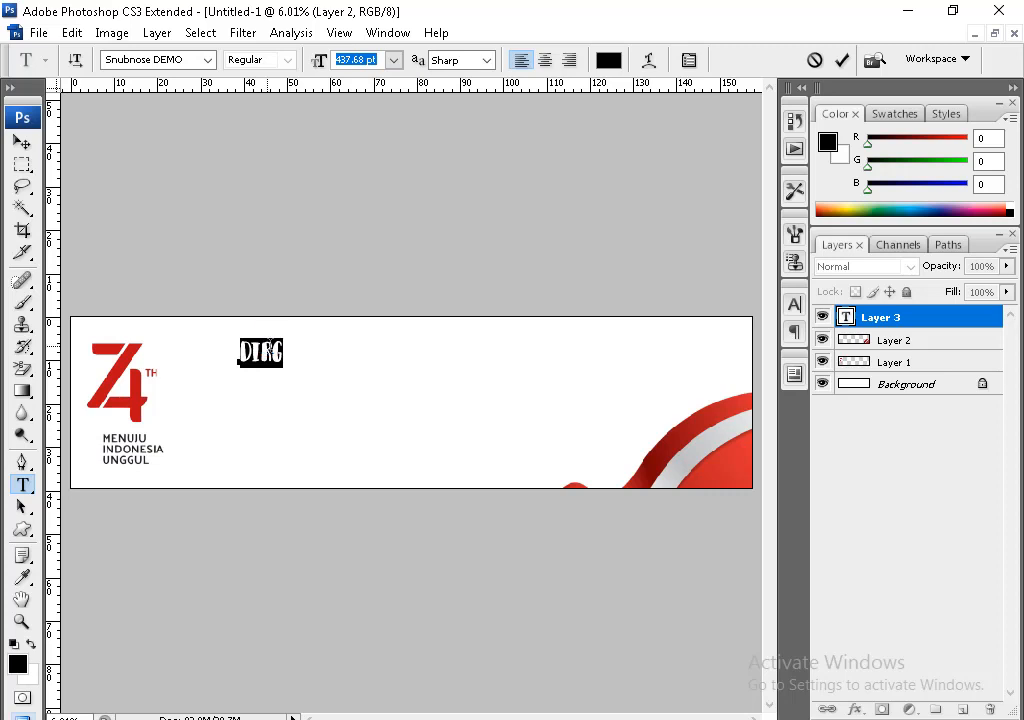
Complete the text as "DIRGAHAYU REPUBLIK INDONESIA" with "KE- 74 TAHUN" on a second line.
{"action": "left_click", "coordinate": [280, 352]}
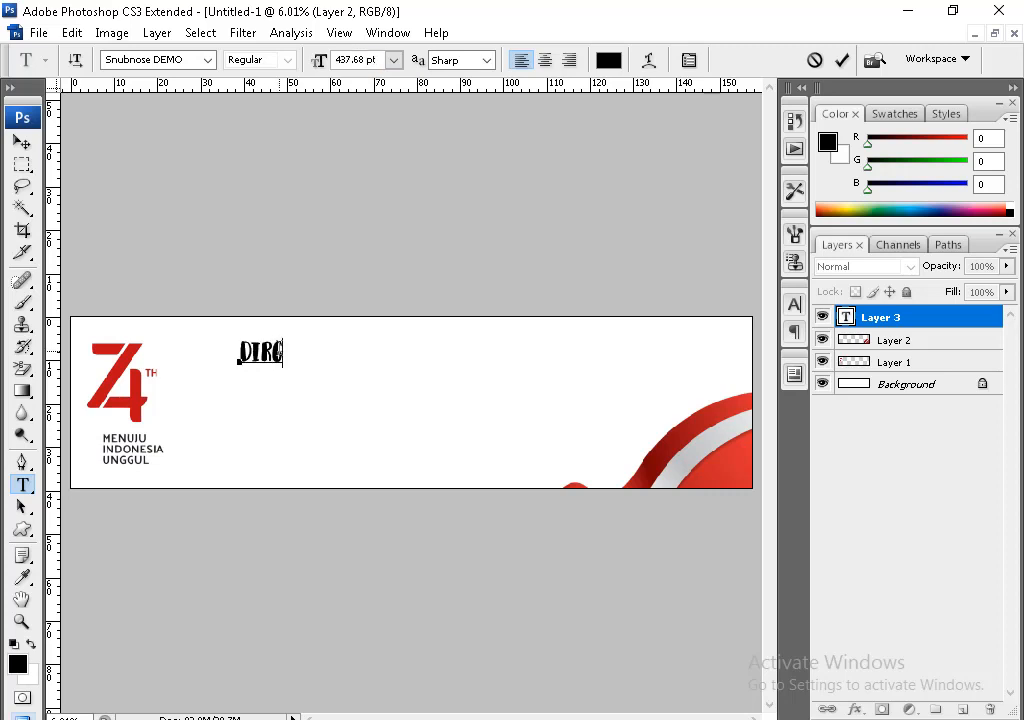
{"action": "type", "text": "AHAYU RPUBLI"}
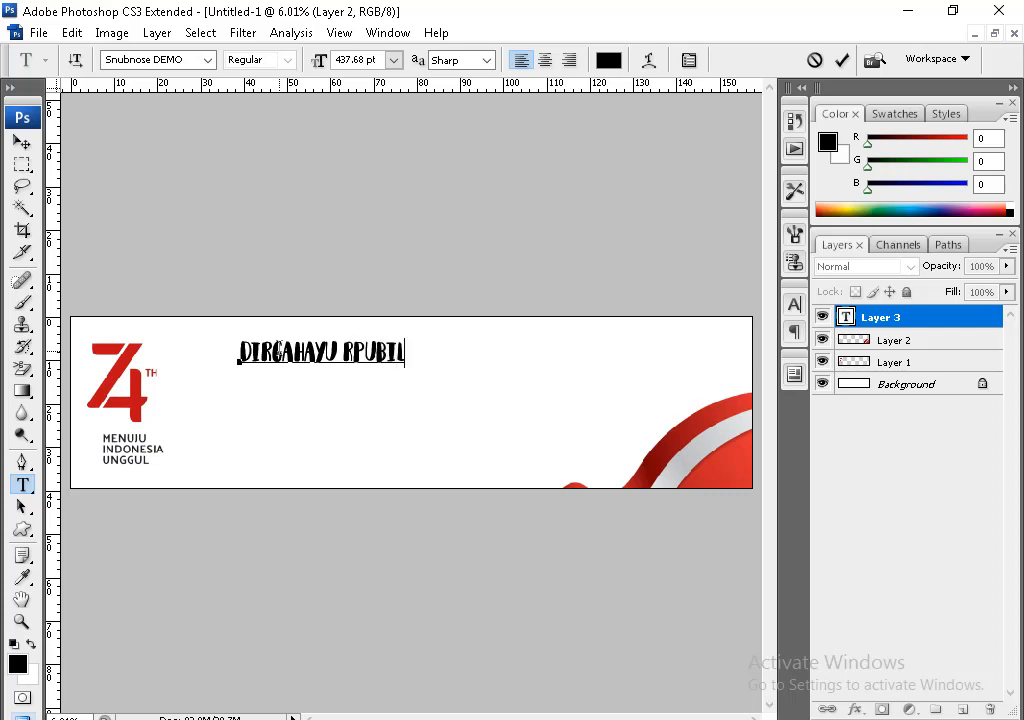
{"action": "key", "text": "BackSpace"}
{"action": "key", "text": "BackSpace"}
{"action": "key", "text": "BackSpace"}
{"action": "key", "text": "BackSpace"}
{"action": "key", "text": "BackSpace"}
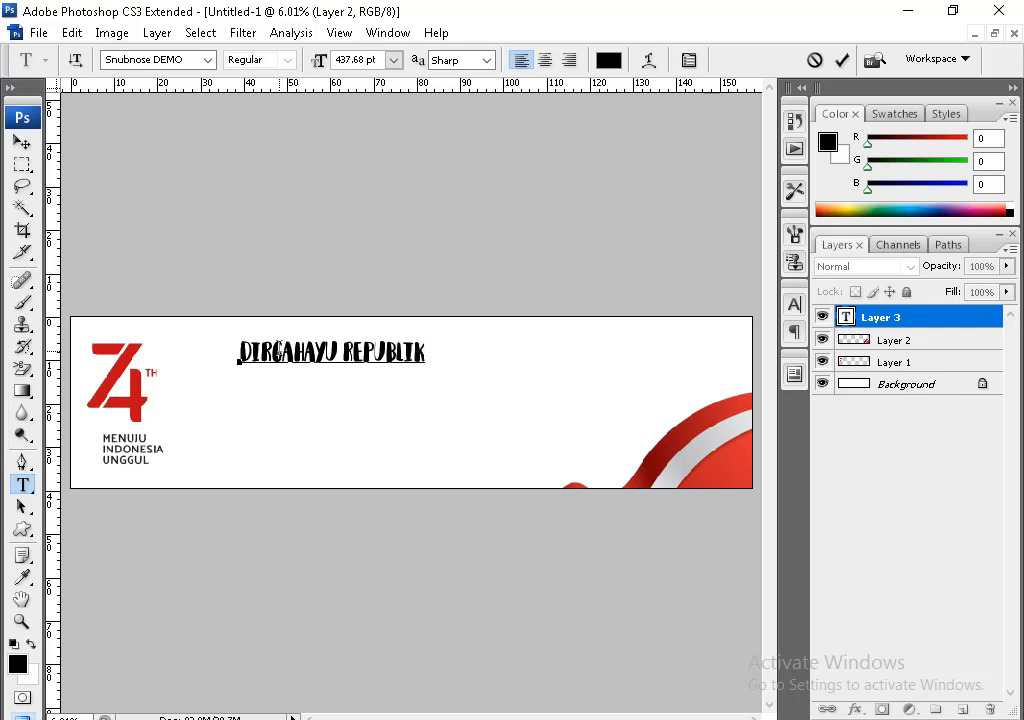
{"action": "type", "text": "EPUBLIK INDONE"}
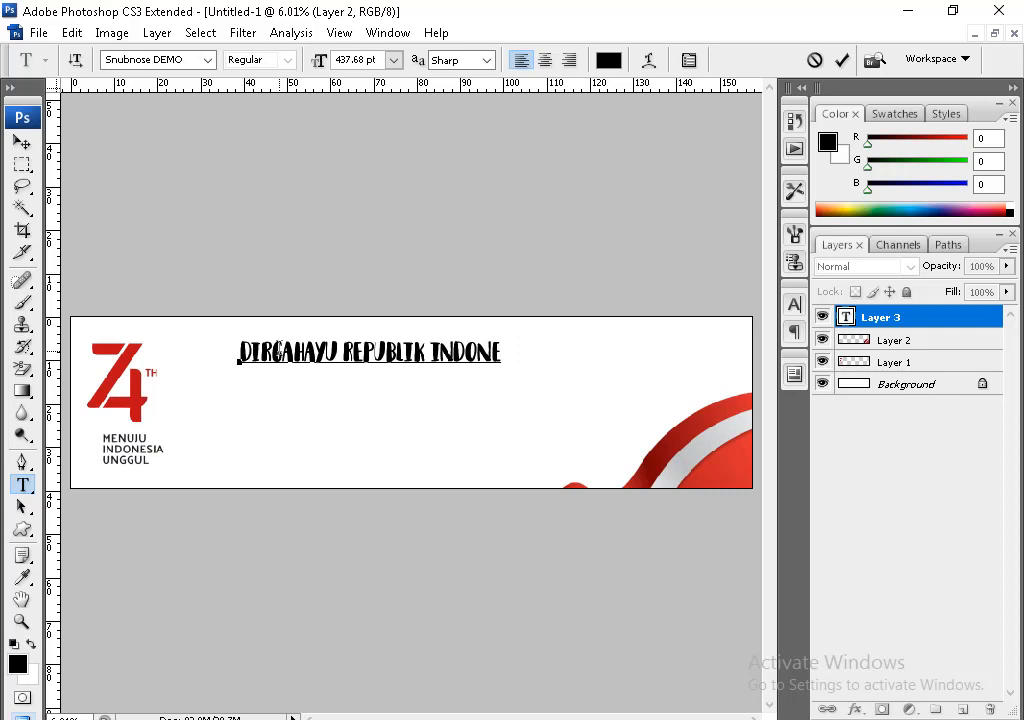
{"action": "type", "text": "SSIA"}
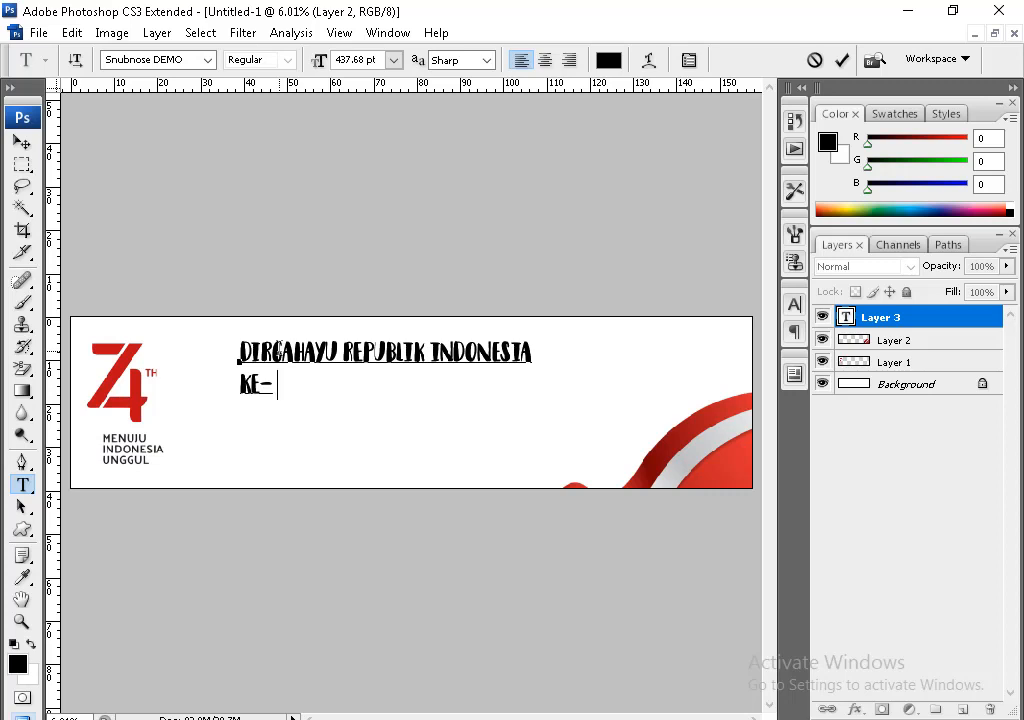
{"action": "type", "text": "AHUN"}
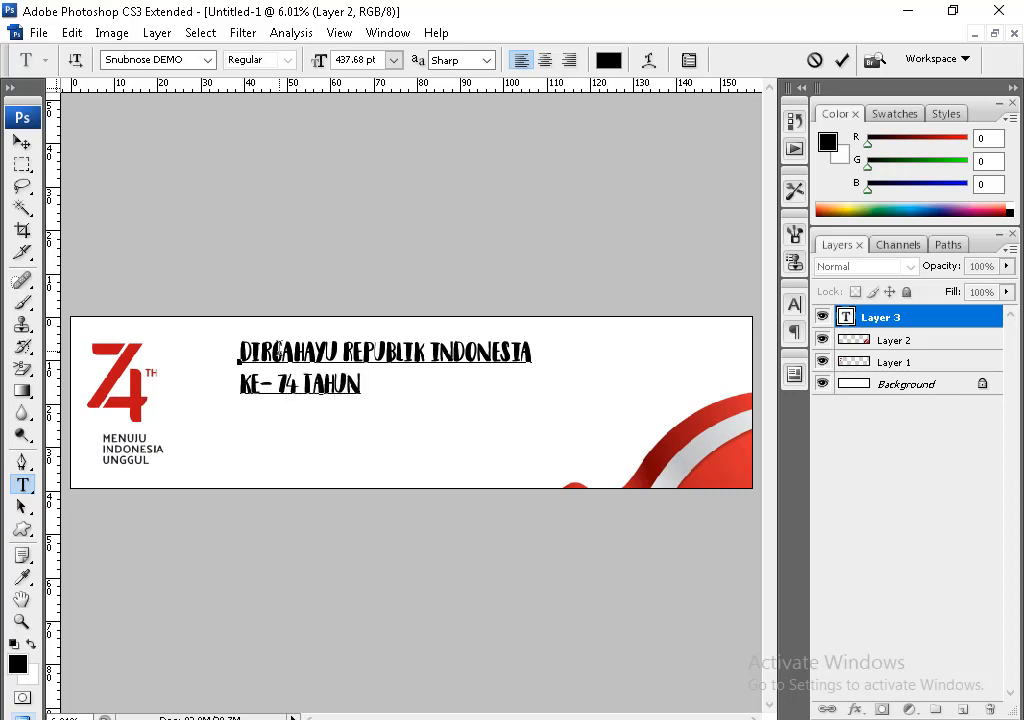
Rearrange the line breaks to put "DIRGAHAYU" on the first line and "REPUBLIK INDONESIA KE- 74 TAHUN" on the second.
{"action": "key", "text": "ctrl+a"}
{"action": "left_click", "coordinate": [362, 350]}
{"action": "left_click", "coordinate": [345, 350]}
{"action": "key", "text": "Return"}
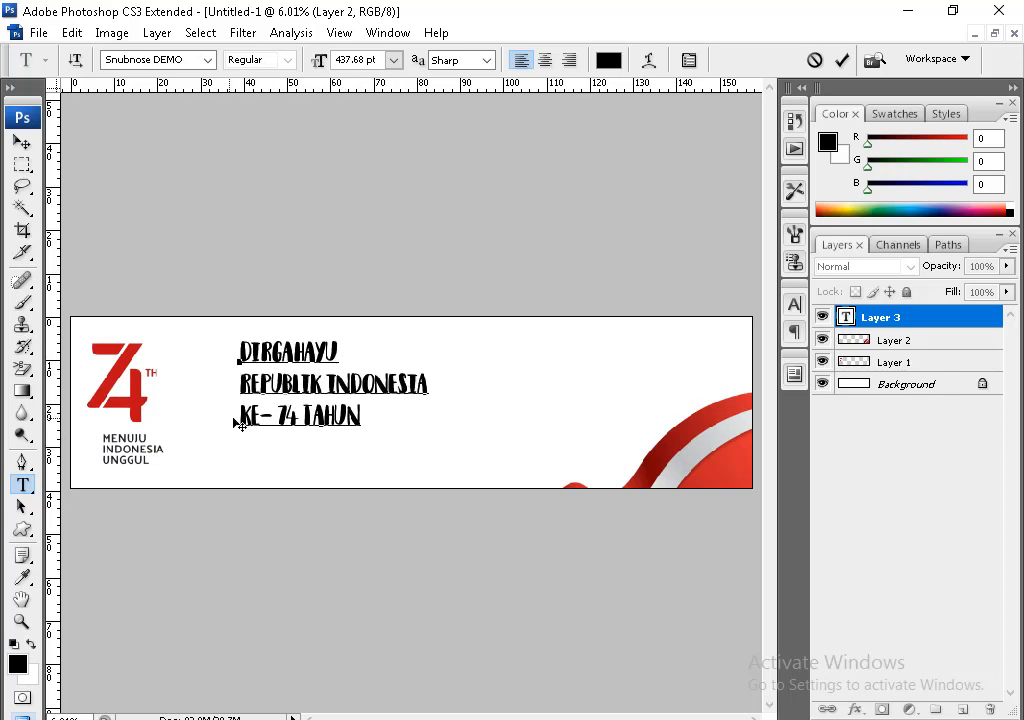
{"action": "key", "text": "BackSpace"}
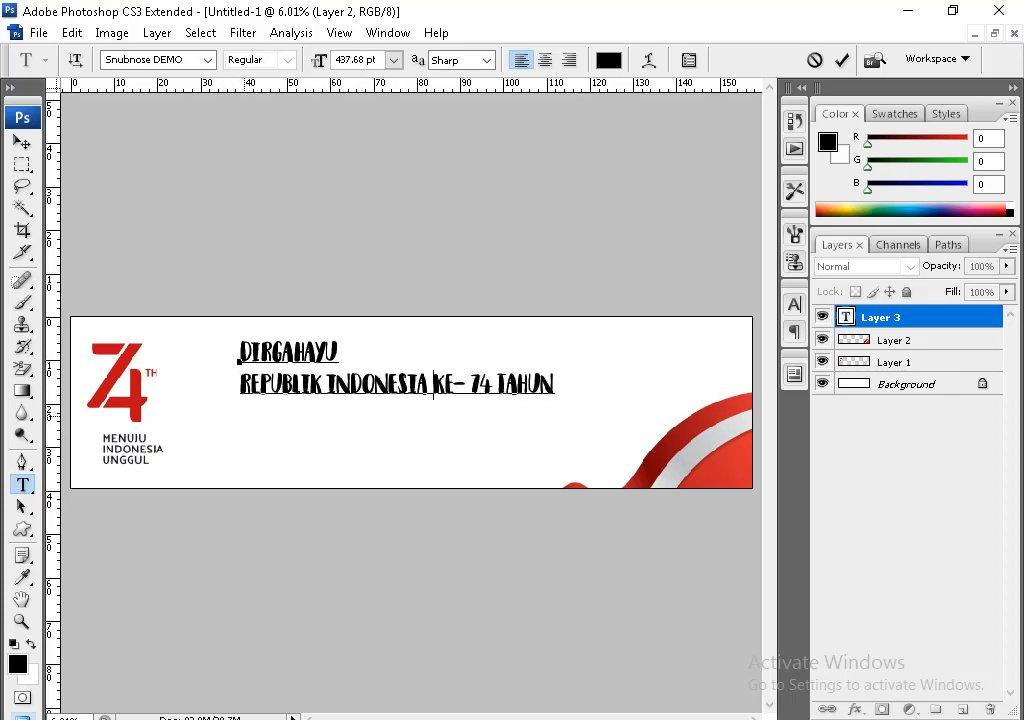
Centre-align the two text lines and move the text block to the space beside the logo.
{"action": "key", "text": "ctrl+a"}
{"action": "key", "text": "ctrl+shift+c"}
{"action": "left_click", "coordinate": [21, 142]}
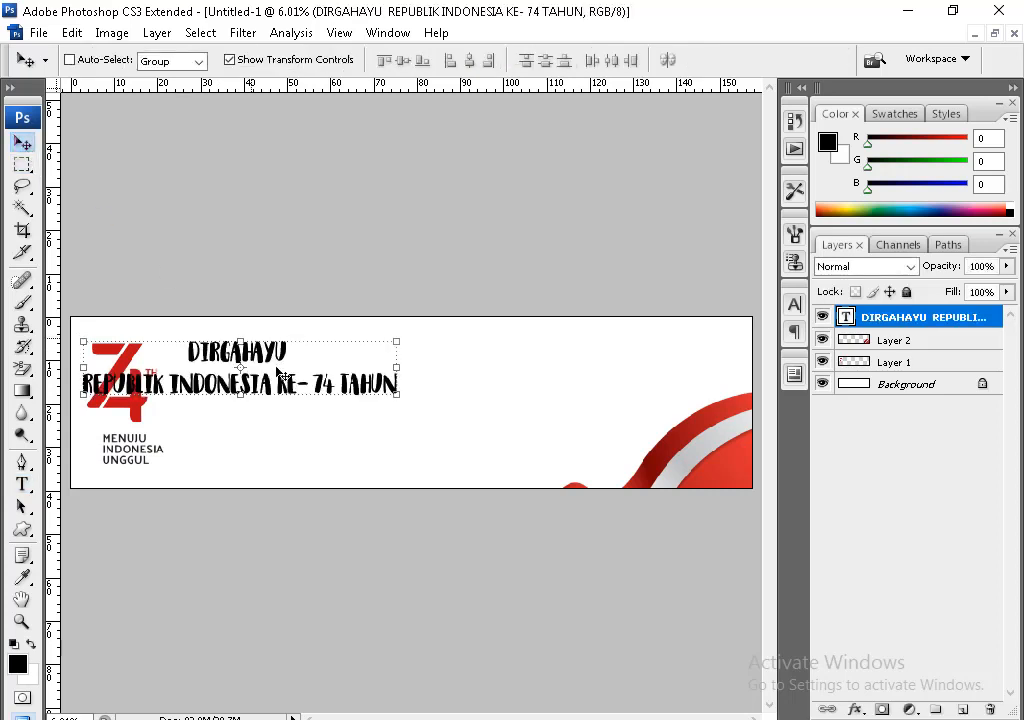
{"action": "left_click_drag", "start_coordinate": [327, 398], "coordinate": [435, 408]}
Enlarge only the word "DIRGAHAYU" to 609.68 pt.
{"action": "key", "text": "t"}
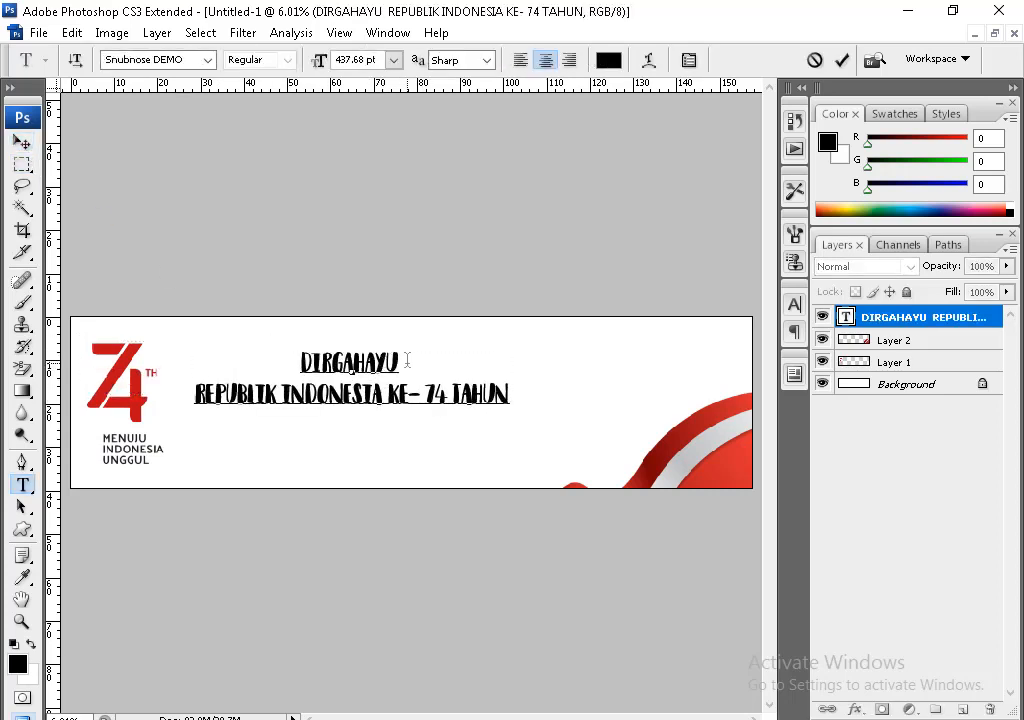
{"action": "left_click_drag", "start_coordinate": [407, 361], "coordinate": [91, 347]}
{"action": "key", "text": "ctrl+alt+shift+period"}
{"action": "key", "text": "ctrl+alt+shift+period"}
{"action": "key", "text": "ctrl+alt+shift+period"}
{"action": "key", "text": "ctrl+alt+shift+period"}
{"action": "key", "text": "ctrl+alt+shift+period"}
{"action": "key", "text": "ctrl+alt+shift+period"}
{"action": "key", "text": "ctrl+alt+shift+period"}
{"action": "key", "text": "ctrl+alt+shift+period"}
{"action": "key", "text": "ctrl+alt+shift+period"}
{"action": "key", "text": "ctrl+alt+shift+period"}
{"action": "key", "text": "ctrl+alt+shift+period"}
{"action": "key", "text": "ctrl+alt+shift+period"}
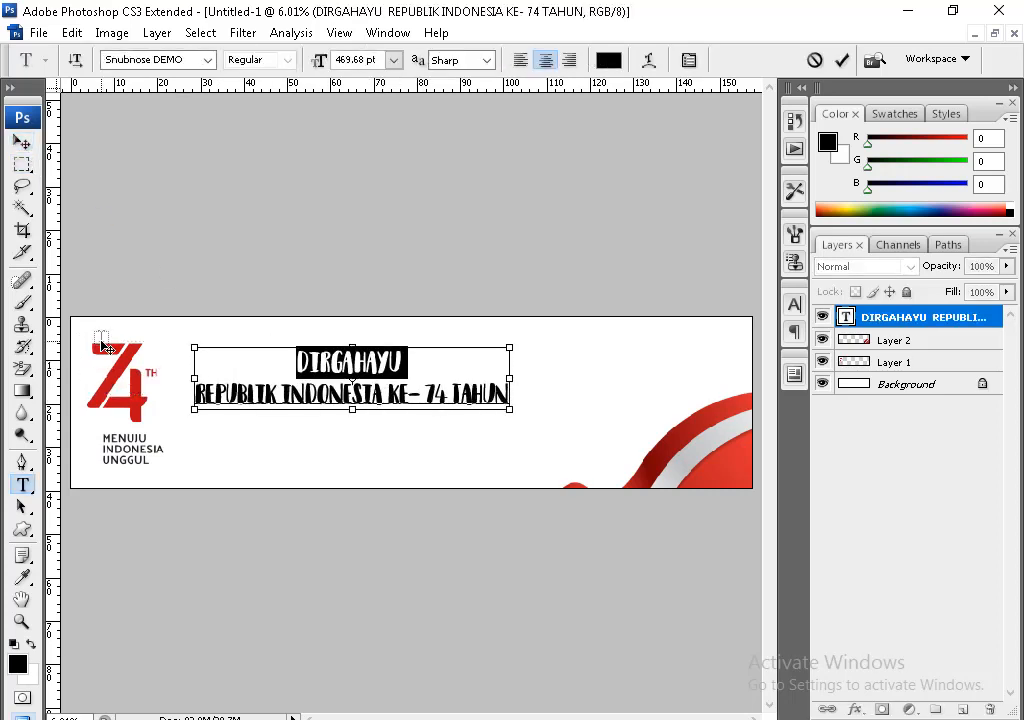
{"action": "key", "text": "ctrl+alt+shift+period"}
{"action": "key", "text": "ctrl+alt+shift+period"}
{"action": "key", "text": "ctrl+alt+shift+period"}
{"action": "key", "text": "ctrl+alt+shift+period"}
{"action": "key", "text": "ctrl+alt+shift+period"}
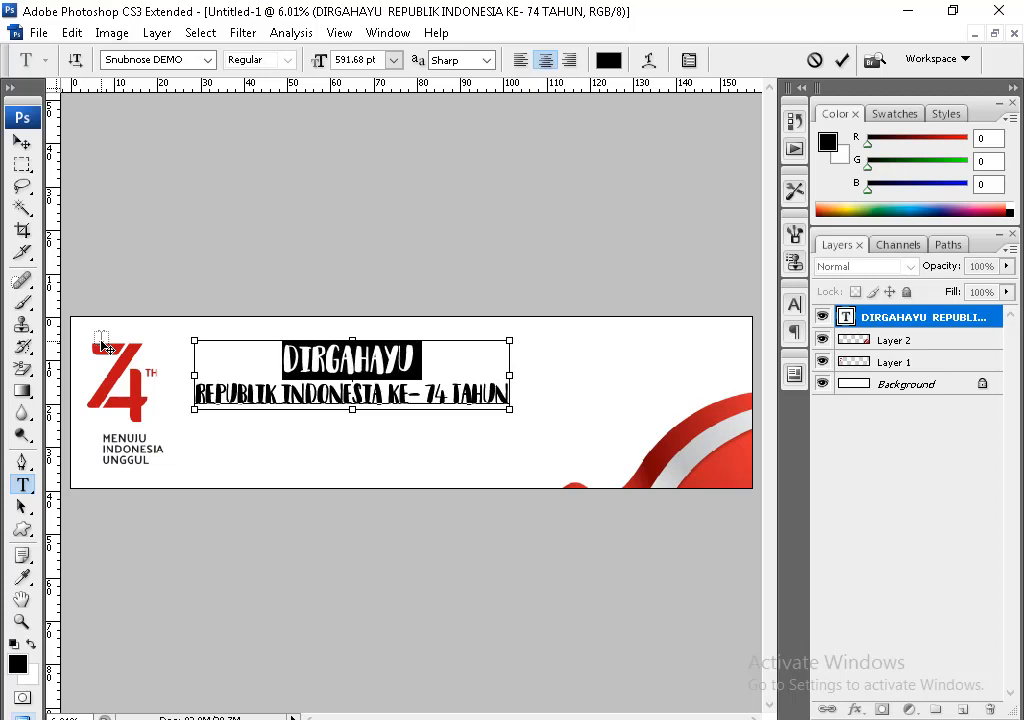
Change the colour of the word "DIRGAHAYU" to red, using a red value of 255.
{"action": "left_click", "coordinate": [608, 60]}
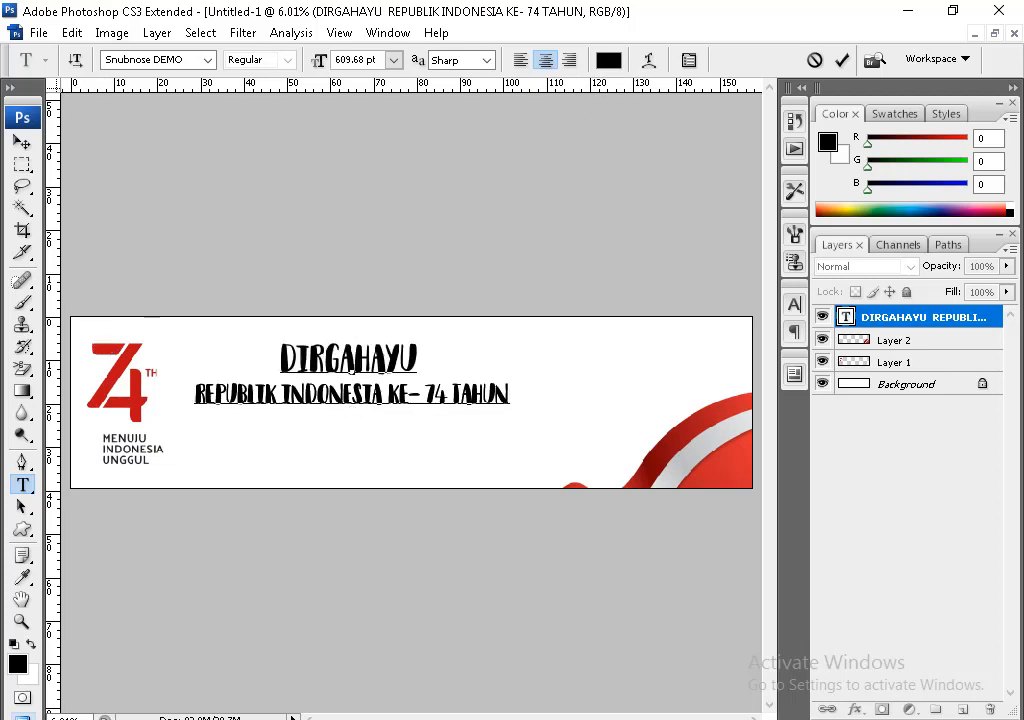
{"action": "type", "text": "255"}
{"action": "key", "text": "Return"}
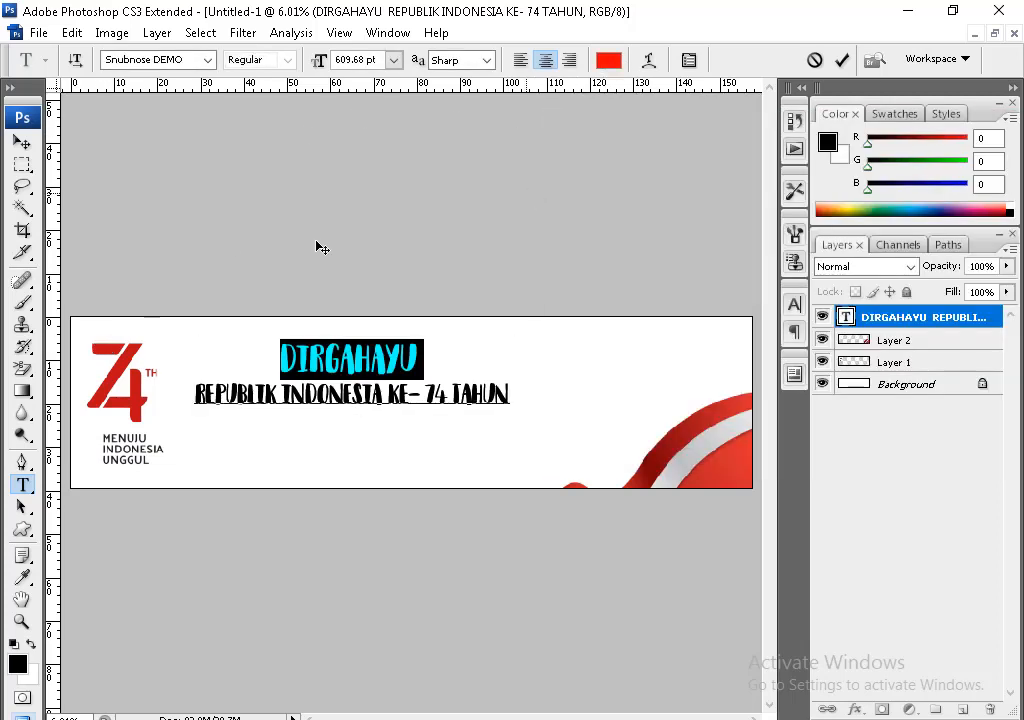
Set the font of the whole greeting text block to Supercell-Magic.
{"action": "left_click", "coordinate": [22, 142]}
{"action": "key", "text": "t"}
{"action": "left_click", "coordinate": [208, 61]}
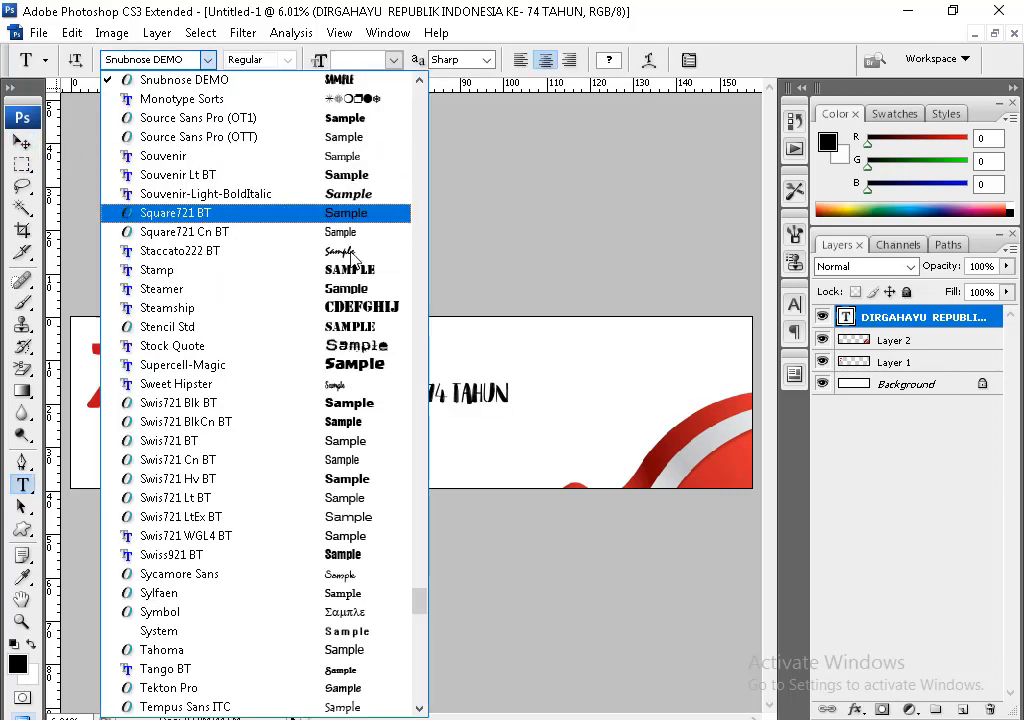
{"action": "left_click", "coordinate": [380, 364]}
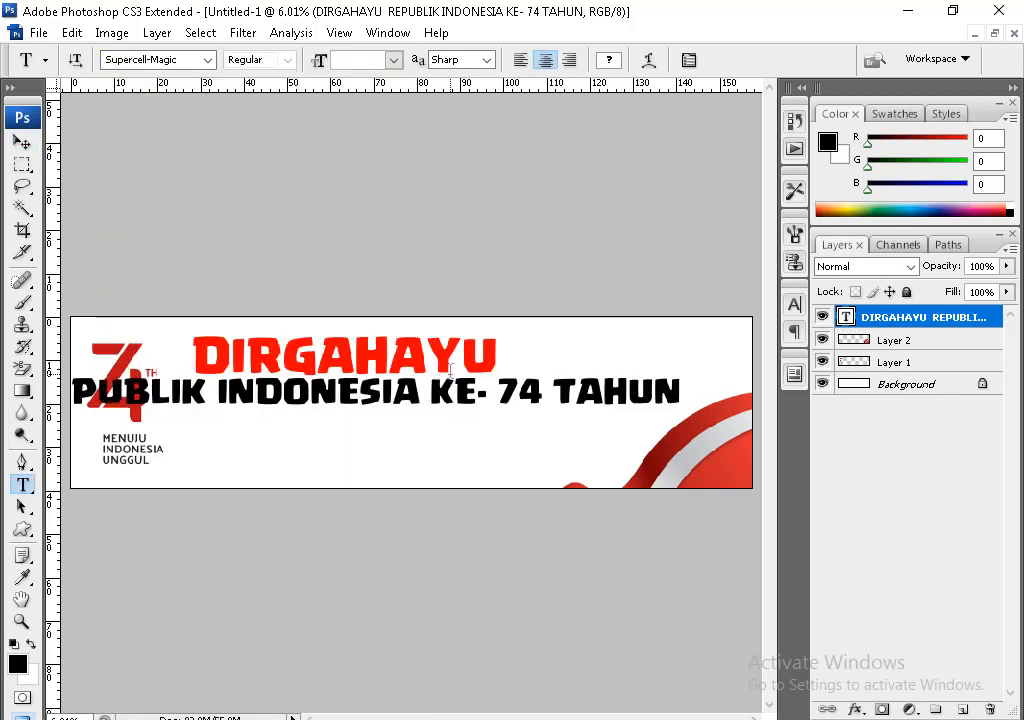
Change the font of only the line "REPUBLIK INDONESIA KE- 74 TAHUN" to Freshman.
{"action": "triple_click", "coordinate": [407, 398]}
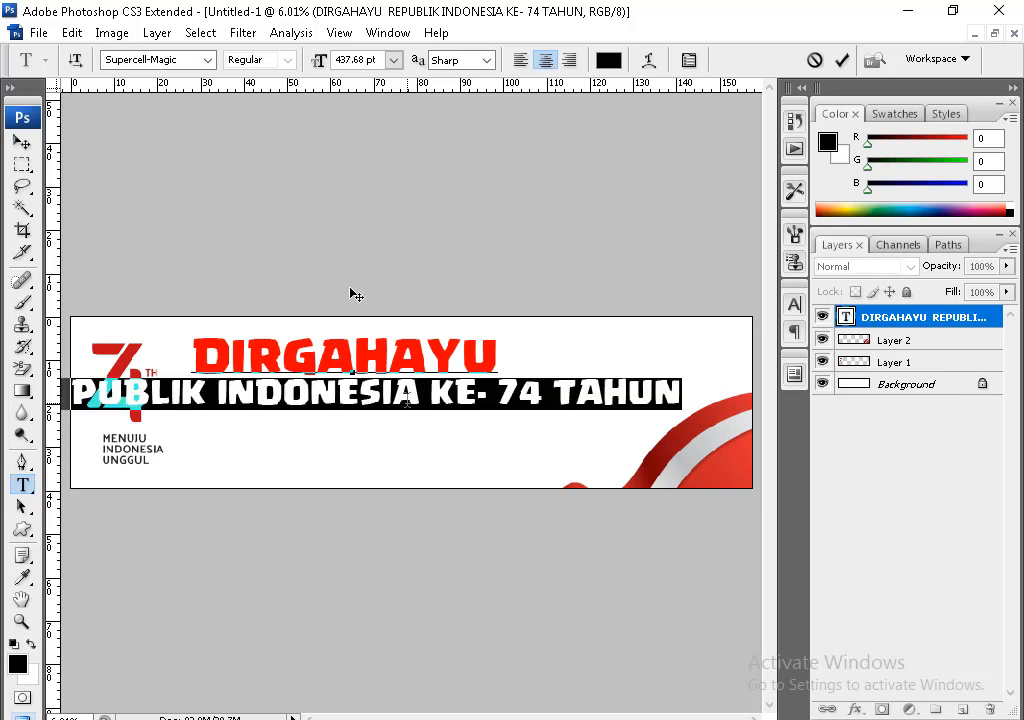
{"action": "left_click", "coordinate": [173, 61]}
{"action": "left_click", "coordinate": [208, 61]}
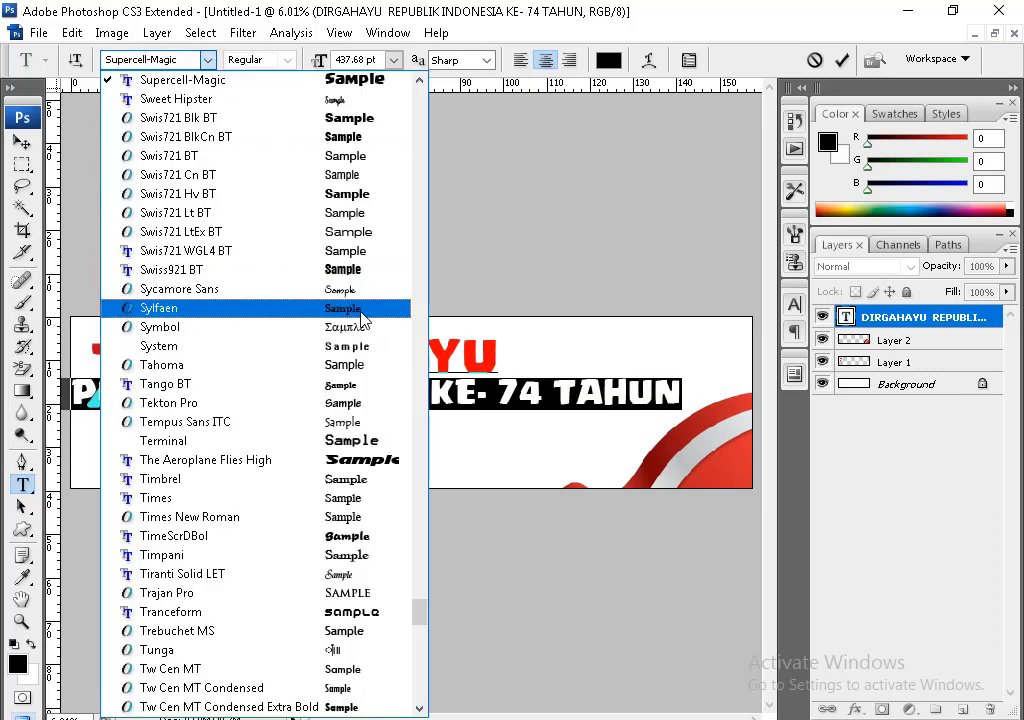
{"action": "left_click", "coordinate": [383, 460]}
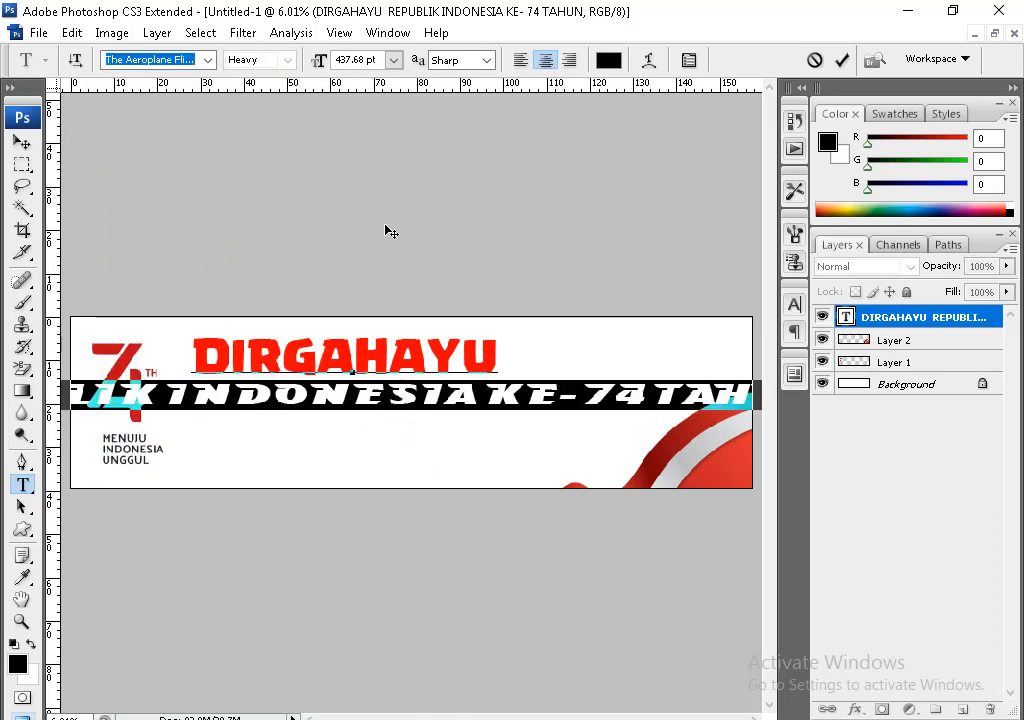
{"action": "left_click", "coordinate": [208, 61]}
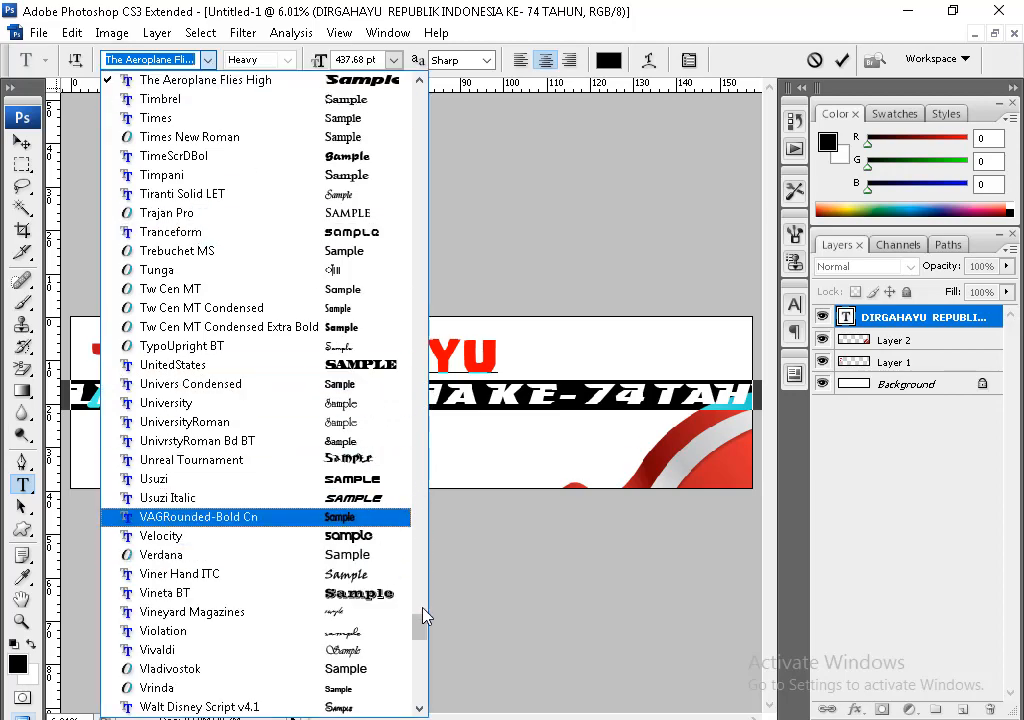
{"action": "left_click_drag", "start_coordinate": [423, 615], "coordinate": [455, 360]}
{"action": "scroll", "coordinate": [448, 427], "scroll_direction": "up", "scroll_amount": 4}
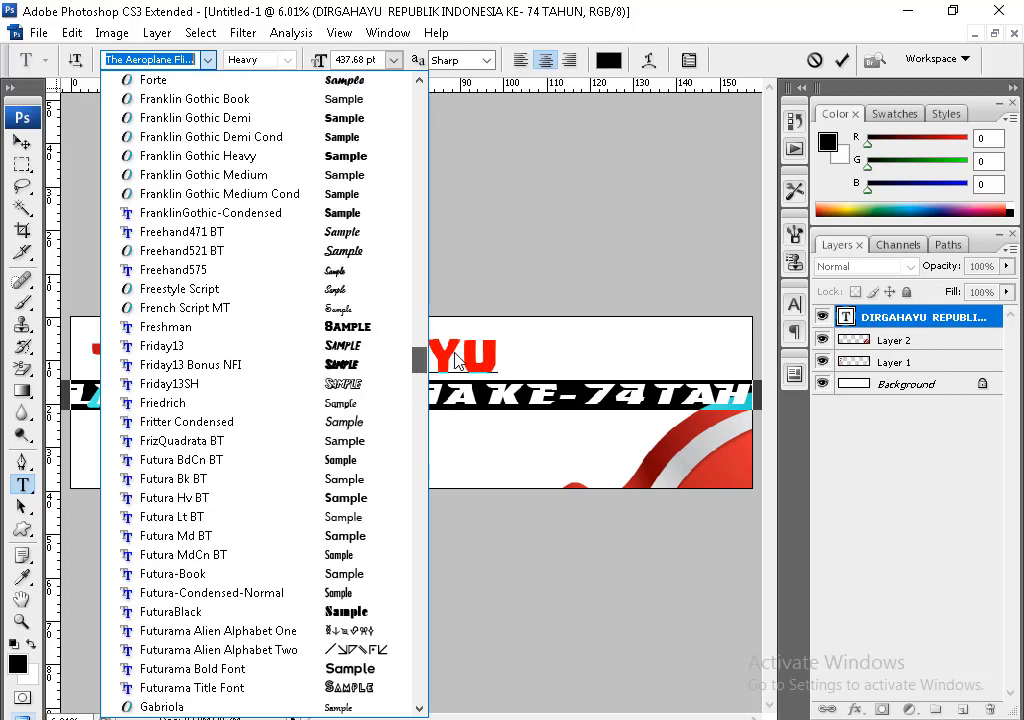
{"action": "left_click", "coordinate": [378, 330]}
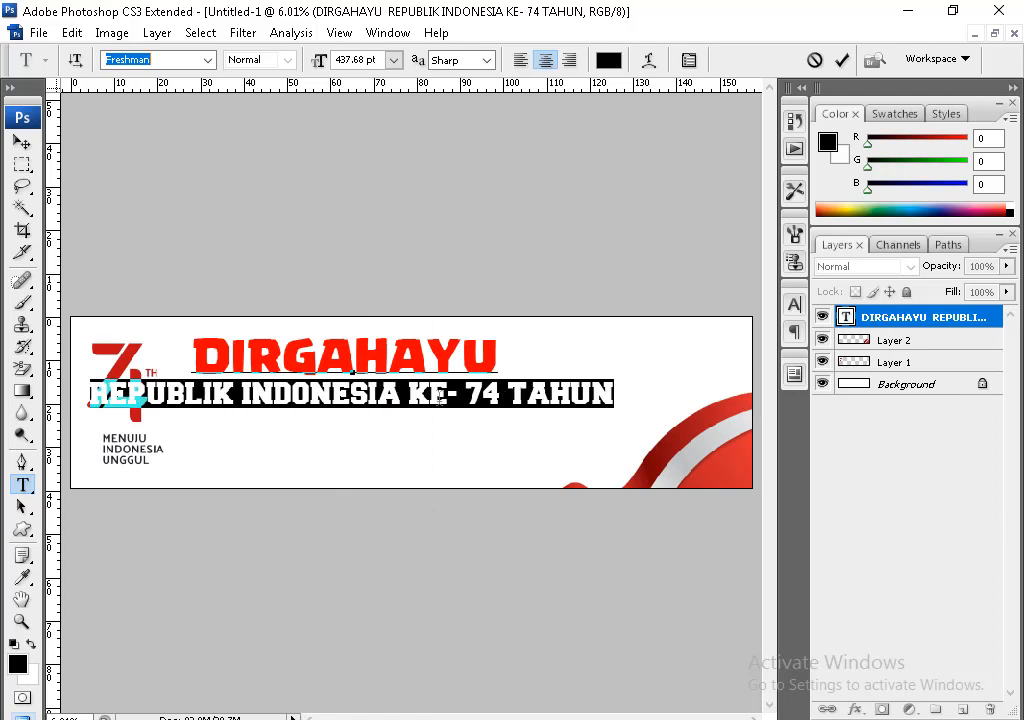
Move the greeting text block to the right so that it clears the 74th anniversary logo.
{"action": "left_click", "coordinate": [440, 396]}
{"action": "left_click", "coordinate": [20, 145]}
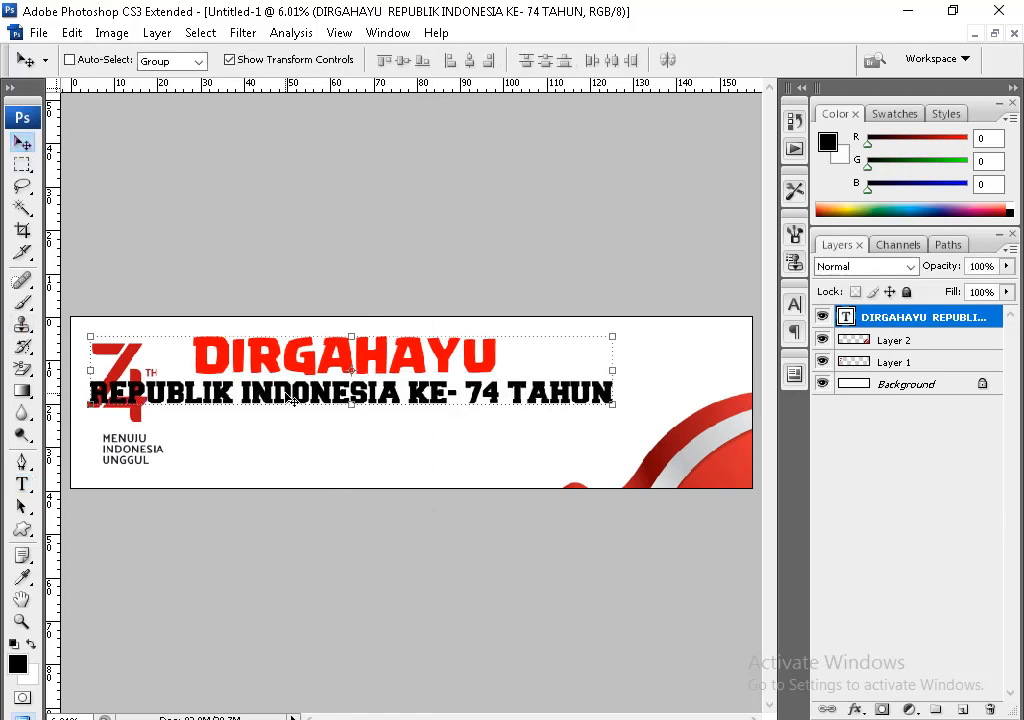
{"action": "left_click_drag", "start_coordinate": [286, 395], "coordinate": [358, 402]}
Break "KE- 74 TAHUN" onto a third line and move the greeting text block closer to the logo.
{"action": "key", "text": "t"}
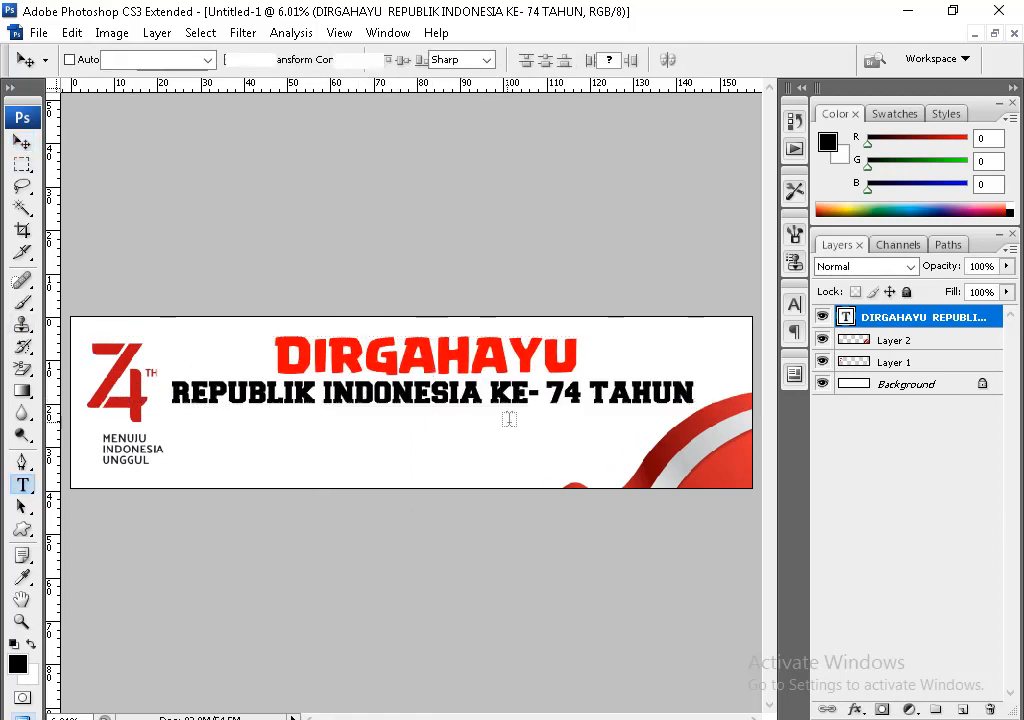
{"action": "left_click", "coordinate": [482, 400]}
{"action": "key", "text": "Return"}
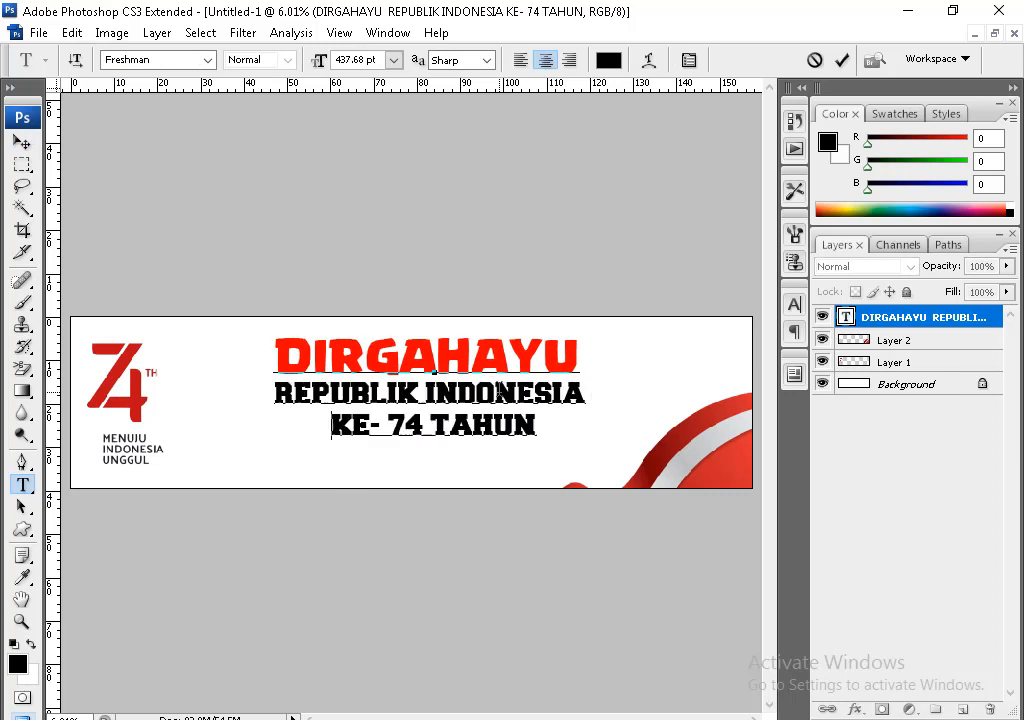
{"action": "left_click", "coordinate": [21, 143]}
{"action": "left_click_drag", "start_coordinate": [528, 385], "coordinate": [454, 388]}
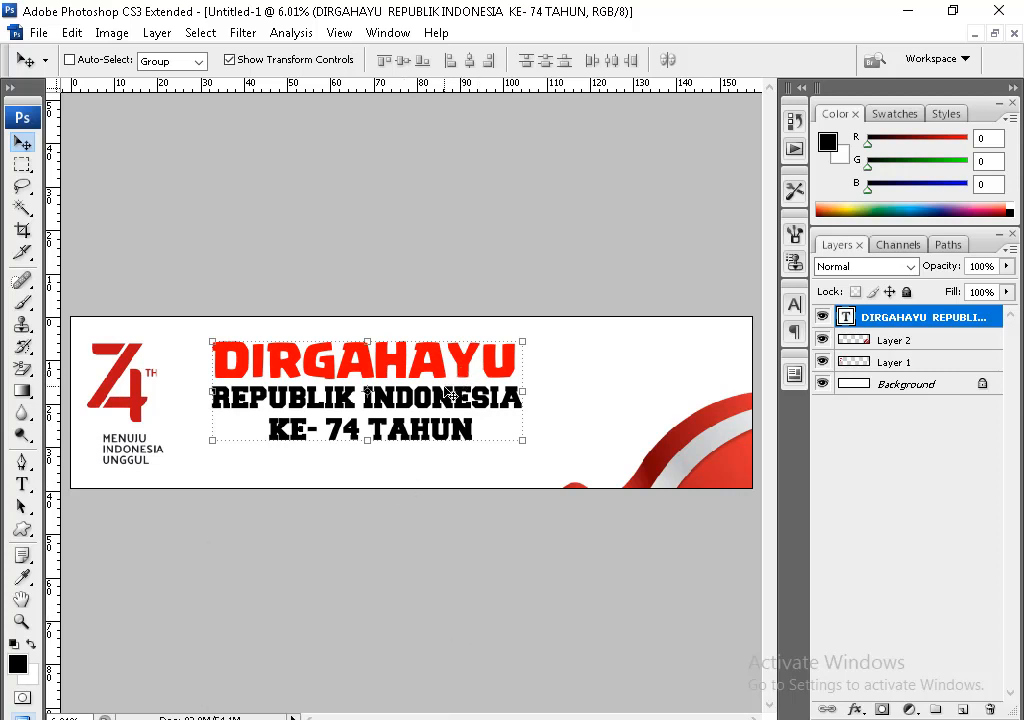
{"action": "mouse_move", "coordinate": [445, 393]}
{"action": "left_mouse_down"}
{"action": "mouse_move", "coordinate": [425, 391]}
{"action": "mouse_move", "coordinate": [434, 394]}
{"action": "left_mouse_up"}
Select the anniversary logo's layer and shift the logo slightly towards the banner's left edge.
{"action": "right_click", "coordinate": [126, 354]}
{"action": "left_click", "coordinate": [145, 365]}
{"action": "left_click_drag", "start_coordinate": [145, 368], "coordinate": [140, 368]}
Rejoin "KE- 74 TAHUN" with "REPUBLIK INDONESIA" on one line and move the greeting text block to the right of the logo.
{"action": "right_click", "coordinate": [341, 373]}
{"action": "left_click", "coordinate": [393, 384]}
{"action": "mouse_move", "coordinate": [395, 374]}
{"action": "left_mouse_down"}
{"action": "mouse_move", "coordinate": [399, 383]}
{"action": "mouse_move", "coordinate": [405, 373]}
{"action": "left_mouse_up"}
{"action": "key", "text": "t"}
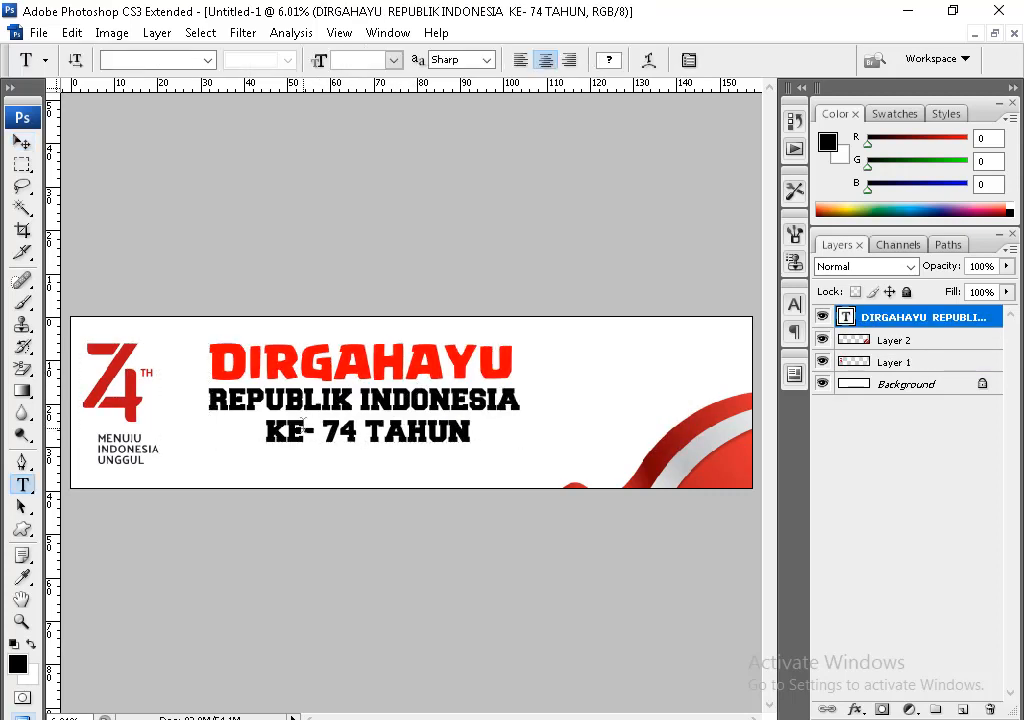
{"action": "left_click", "coordinate": [367, 373]}
{"action": "key", "text": "BackSpace"}
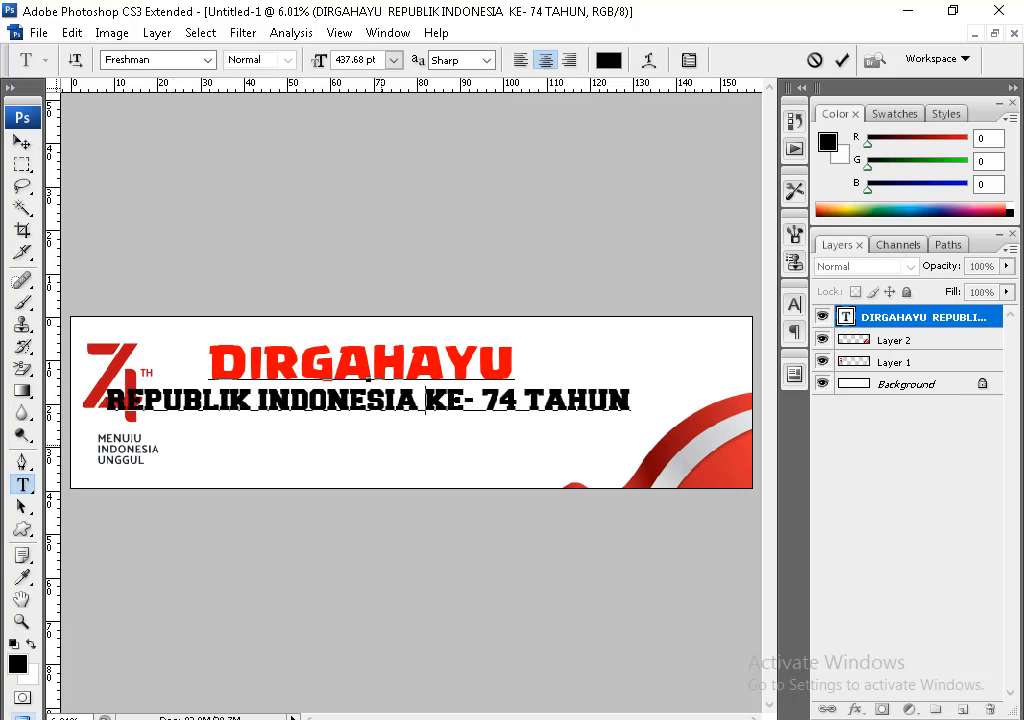
{"action": "left_click", "coordinate": [21, 142]}
{"action": "left_click_drag", "start_coordinate": [281, 376], "coordinate": [347, 369]}
Add a separate text reading "Menuju Indonesia Unggul" and place it beneath the greeting lines.
{"action": "key", "text": "t"}
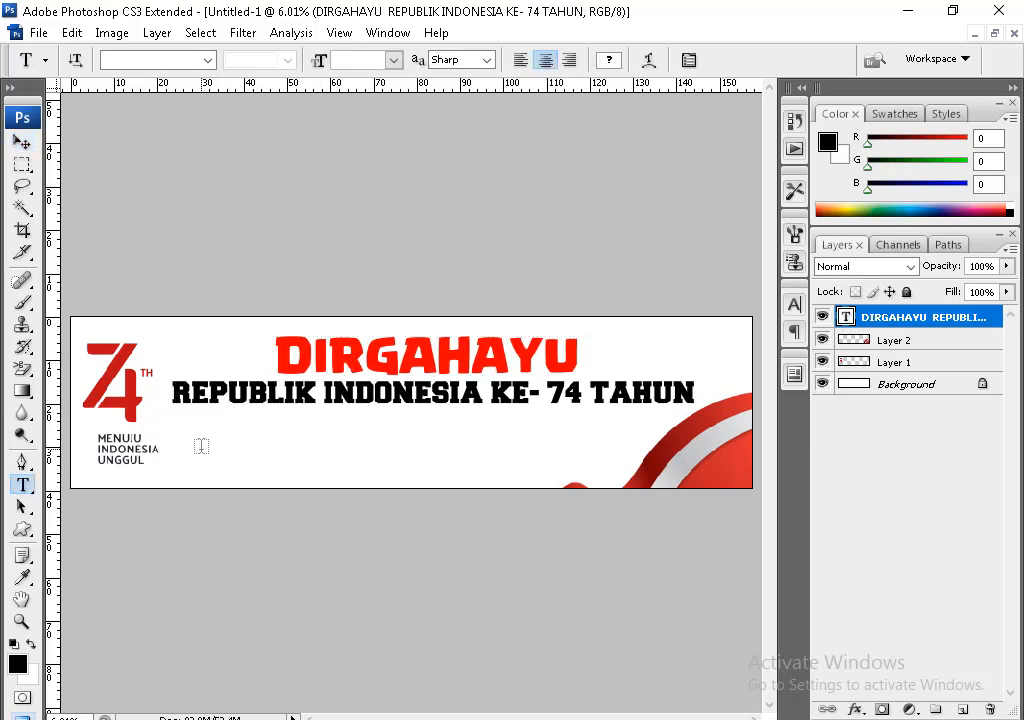
{"action": "left_click", "coordinate": [201, 446]}
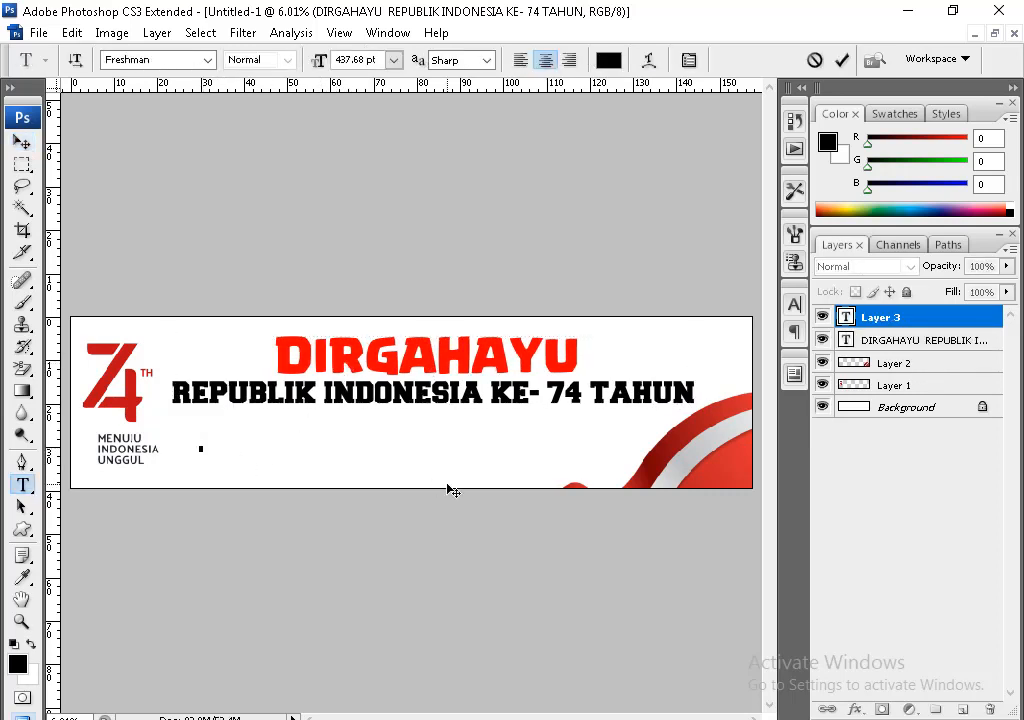
{"action": "type", "text": "MENUJU"}
{"action": "key", "text": "ctrl+a"}
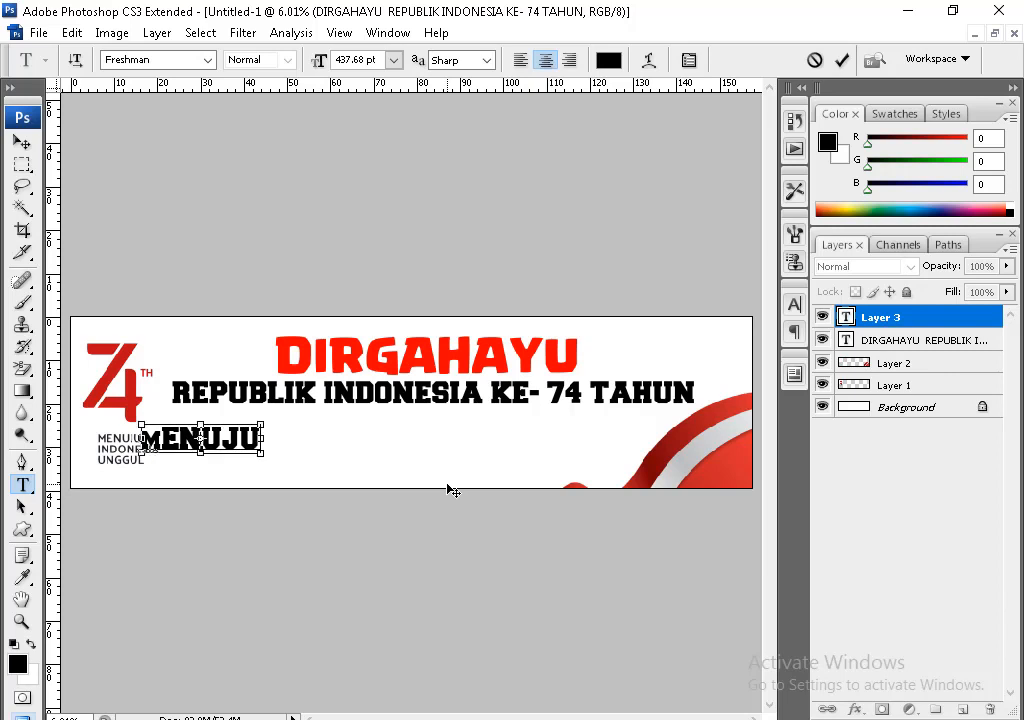
{"action": "type", "text": "Menuj"}
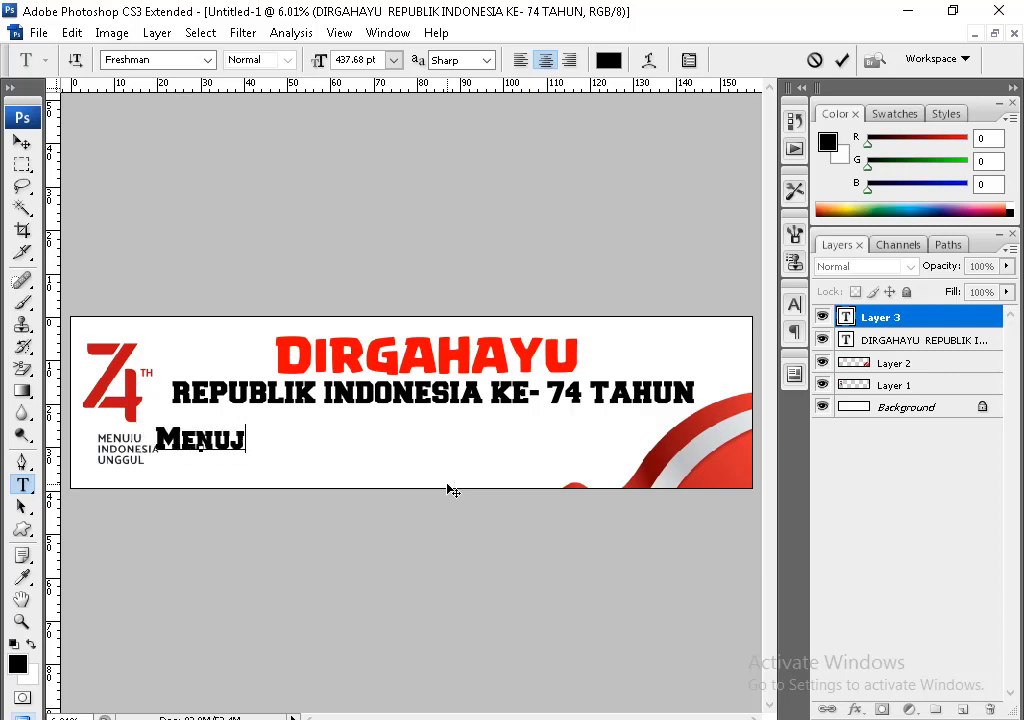
{"action": "type", "text": "u Indones"}
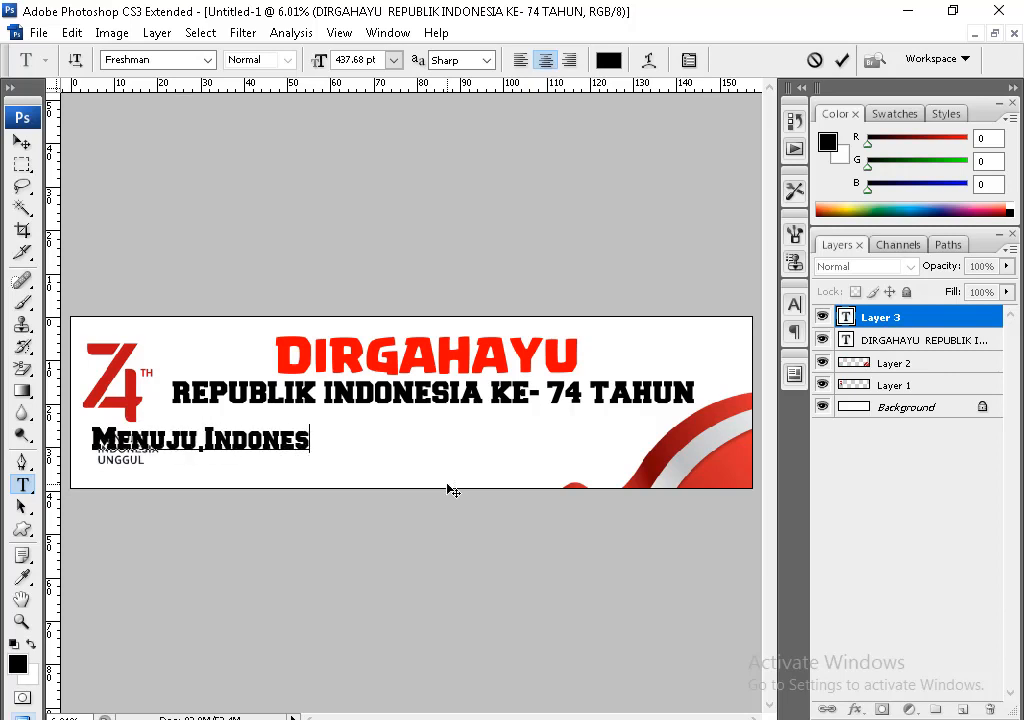
{"action": "type", "text": "ia Unggul"}
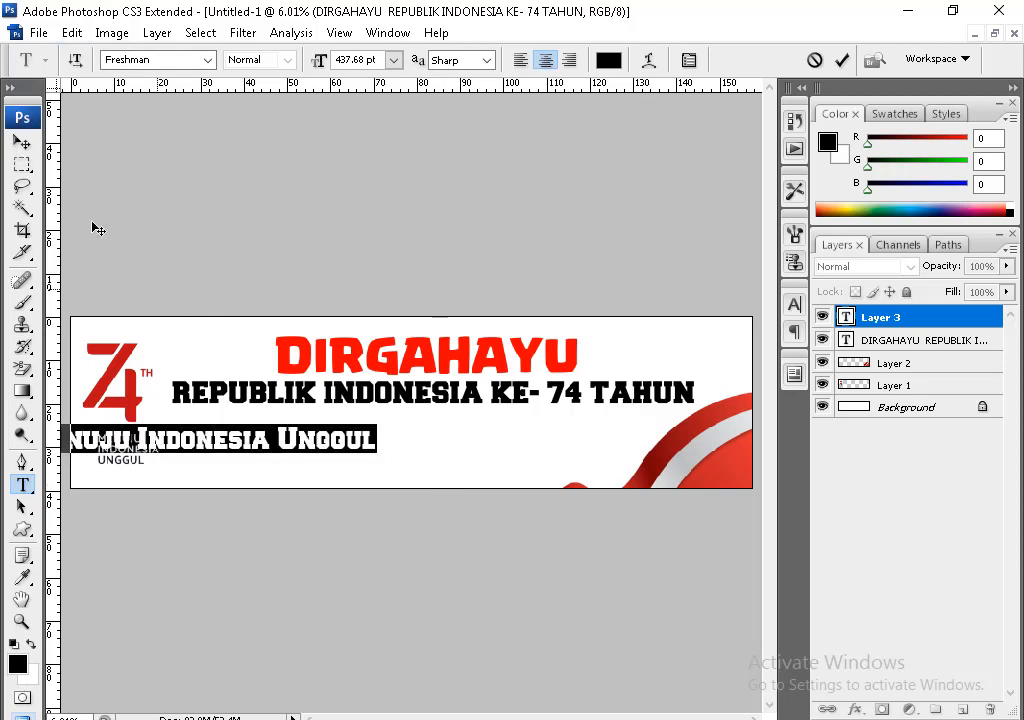
{"action": "left_click", "coordinate": [16, 144]}
{"action": "left_click_drag", "start_coordinate": [293, 450], "coordinate": [521, 457]}
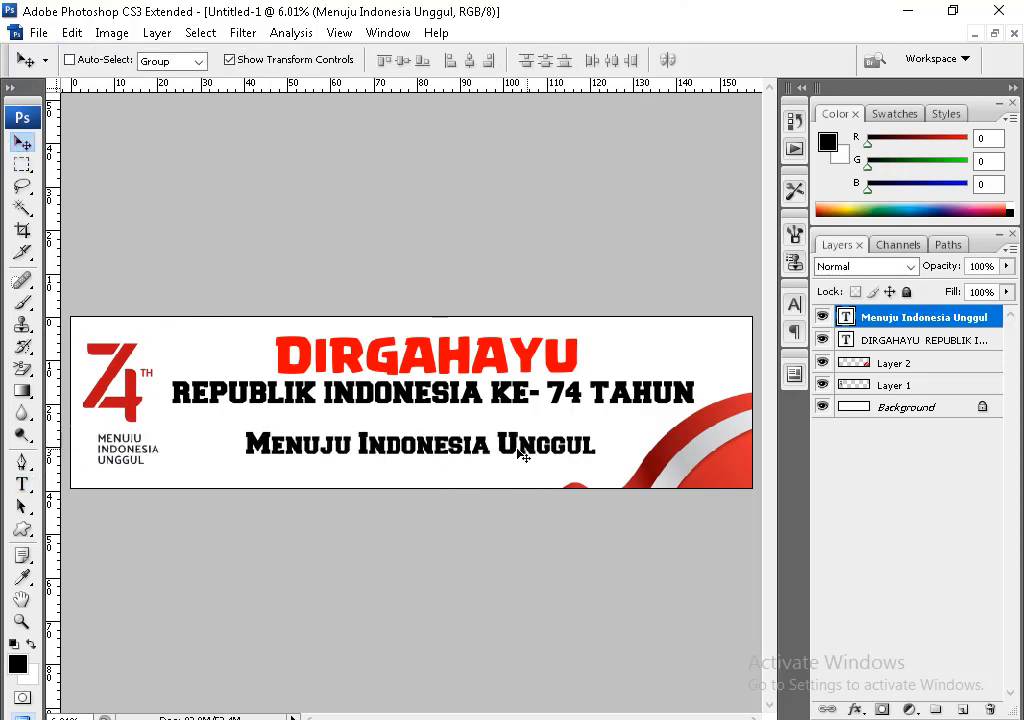
Set the font of the "Menuju Indonesia Unggul" text to Hilland.
{"action": "key", "text": "t"}
{"action": "left_click", "coordinate": [141, 62]}
{"action": "type", "text": "Hilland"}
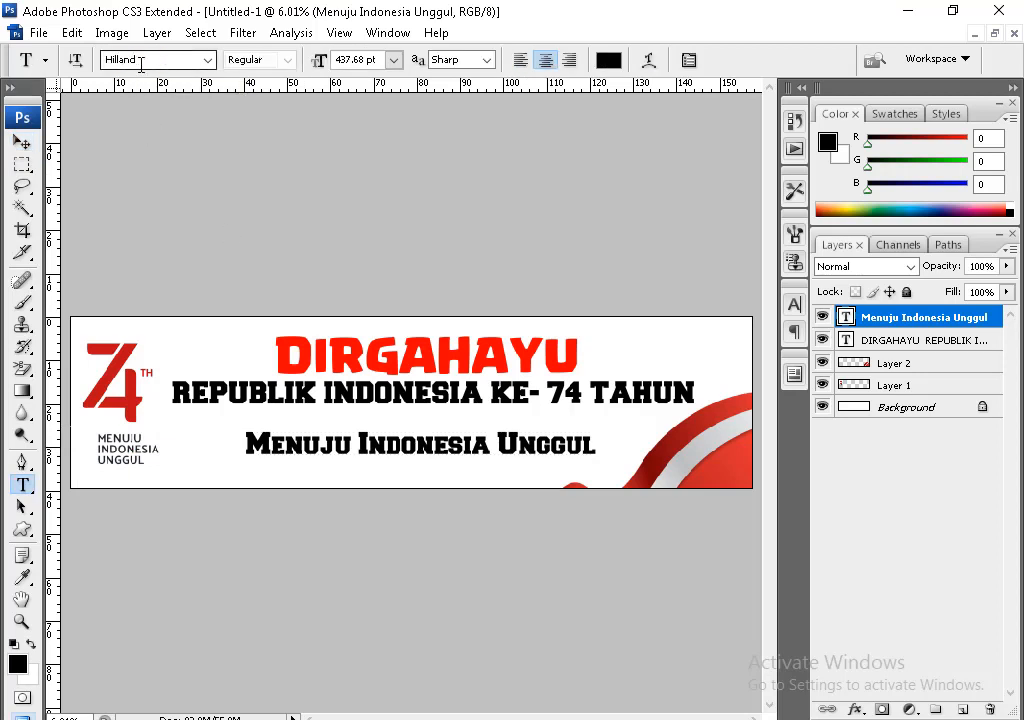
{"action": "key", "text": "Return"}
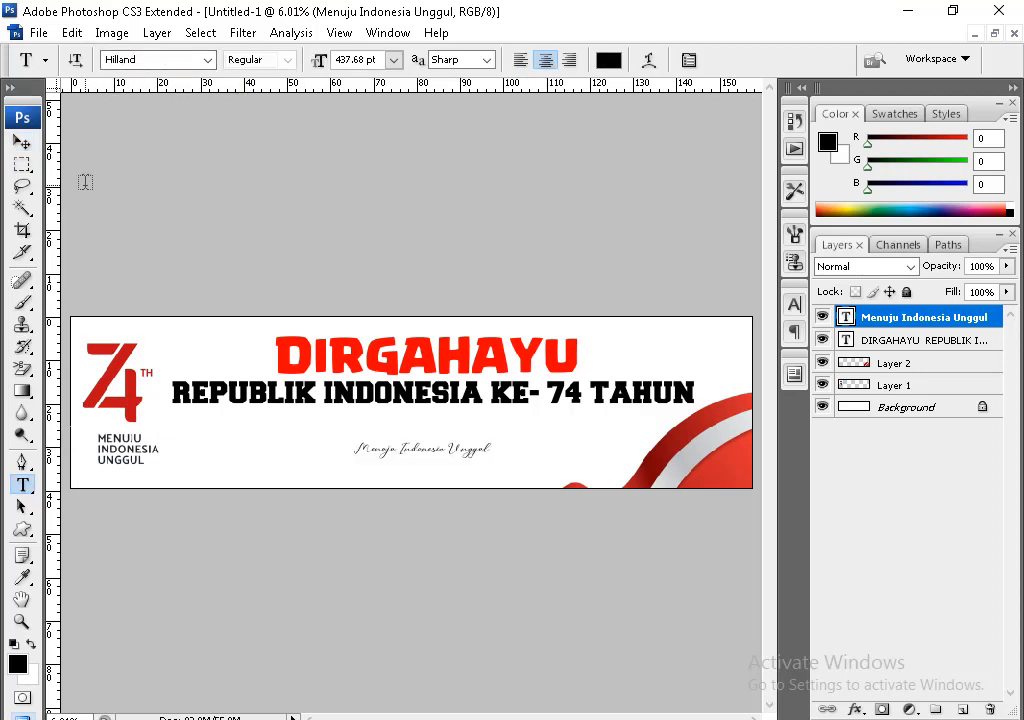
Enlarge the "Menuju Indonesia Unggul" slogan to nearly the greeting's width and position it centrally beneath the greeting.
{"action": "left_click", "coordinate": [22, 144]}
{"action": "left_click_drag", "start_coordinate": [491, 444], "coordinate": [626, 410]}
{"action": "left_click_drag", "start_coordinate": [576, 446], "coordinate": [551, 453]}
{"action": "key", "text": "Return"}
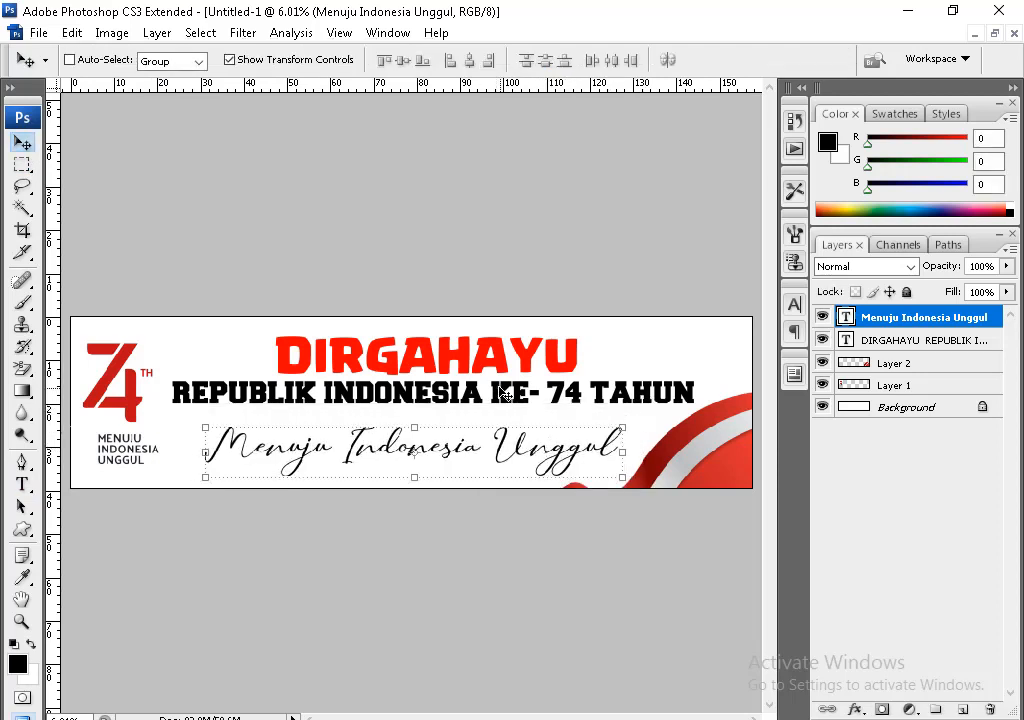
Select the "DIRGAHAYU" greeting's text layer and nudge the block slightly to fit above the slogan.
{"action": "right_click", "coordinate": [500, 387]}
{"action": "left_click", "coordinate": [535, 401]}
{"action": "left_click_drag", "start_coordinate": [509, 384], "coordinate": [507, 381]}
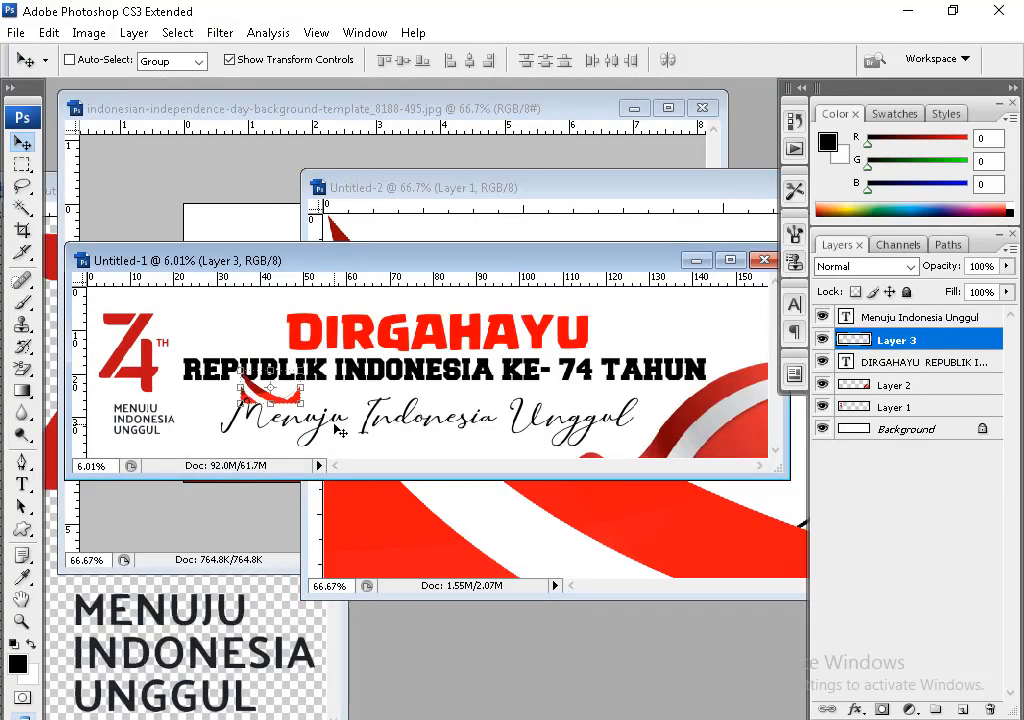
Enlarge the copied red and white wave to about 487.6% and place it in the banner's lower-left corner.
{"action": "key", "text": "f"}
{"action": "left_click_drag", "start_coordinate": [287, 439], "coordinate": [425, 477]}
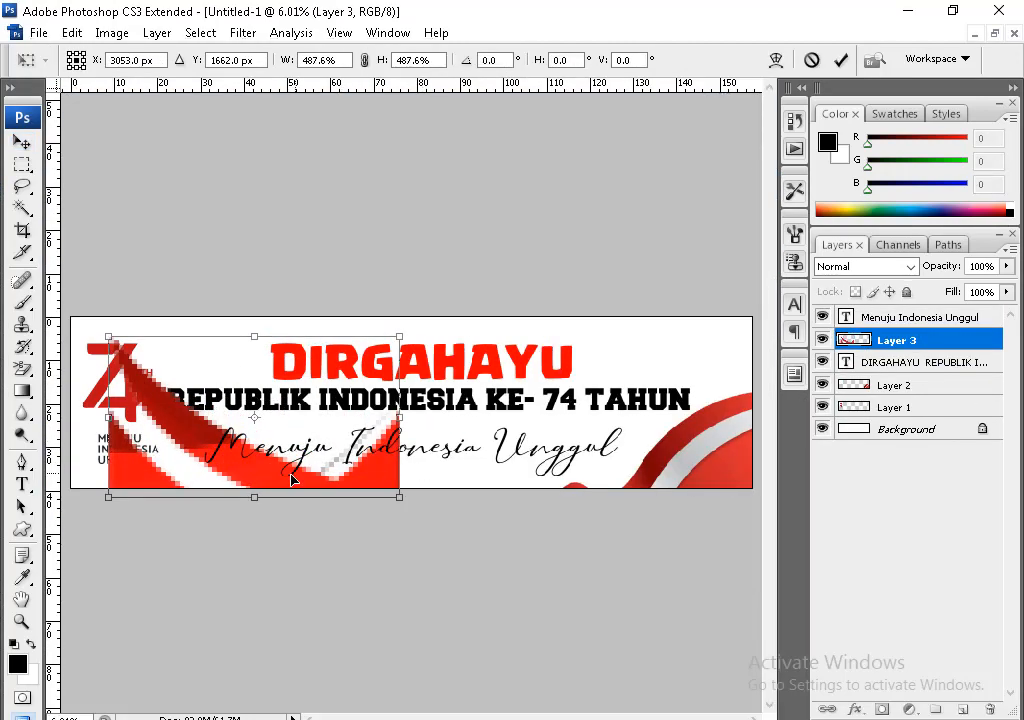
{"action": "left_click_drag", "start_coordinate": [293, 480], "coordinate": [253, 480]}
{"action": "key", "text": "Return"}
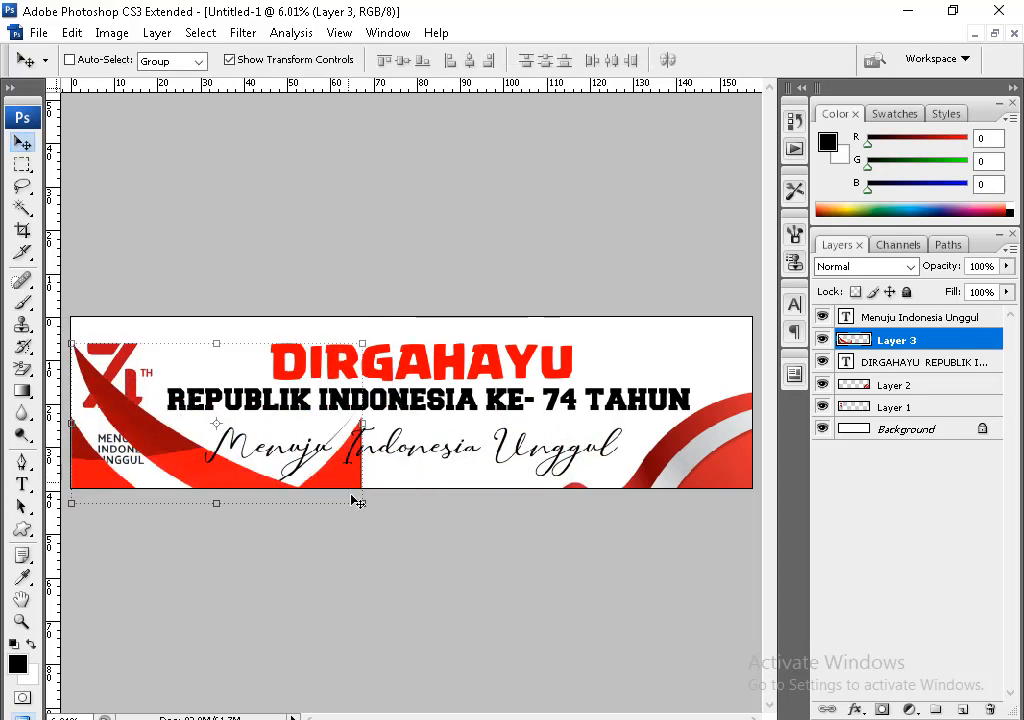
Try rotating the new wave by about 52.2 degrees, and shift it further beyond the banner's left edge.
{"action": "left_click_drag", "start_coordinate": [379, 535], "coordinate": [77, 434]}
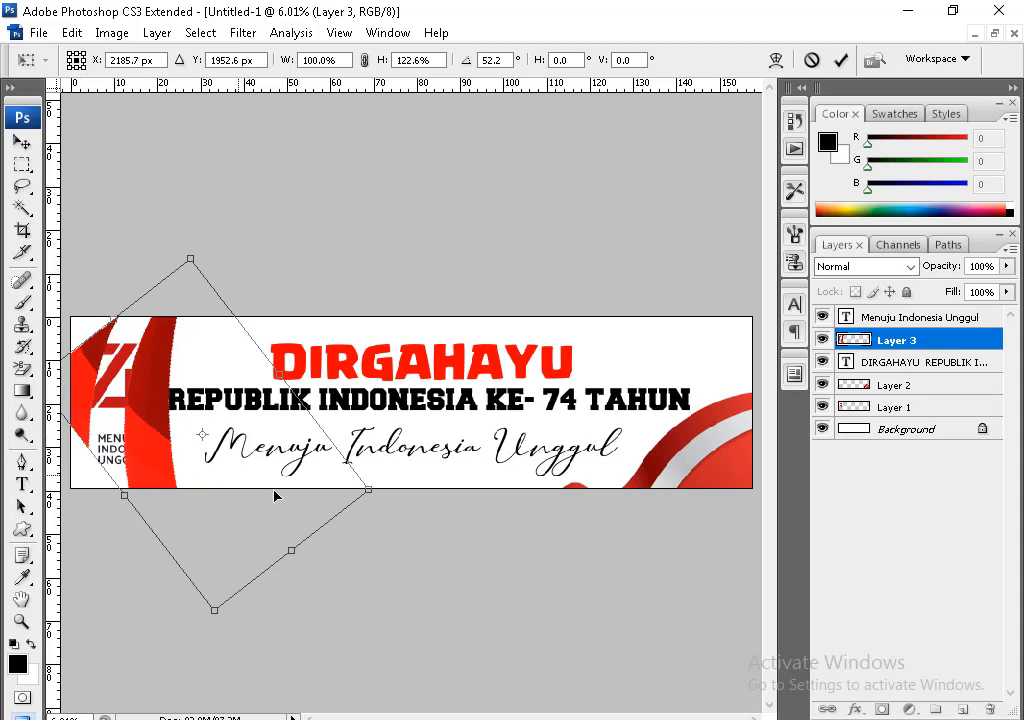
{"action": "key", "text": "Return"}
{"action": "left_click_drag", "start_coordinate": [368, 515], "coordinate": [204, 486]}
{"action": "key", "text": "Return"}
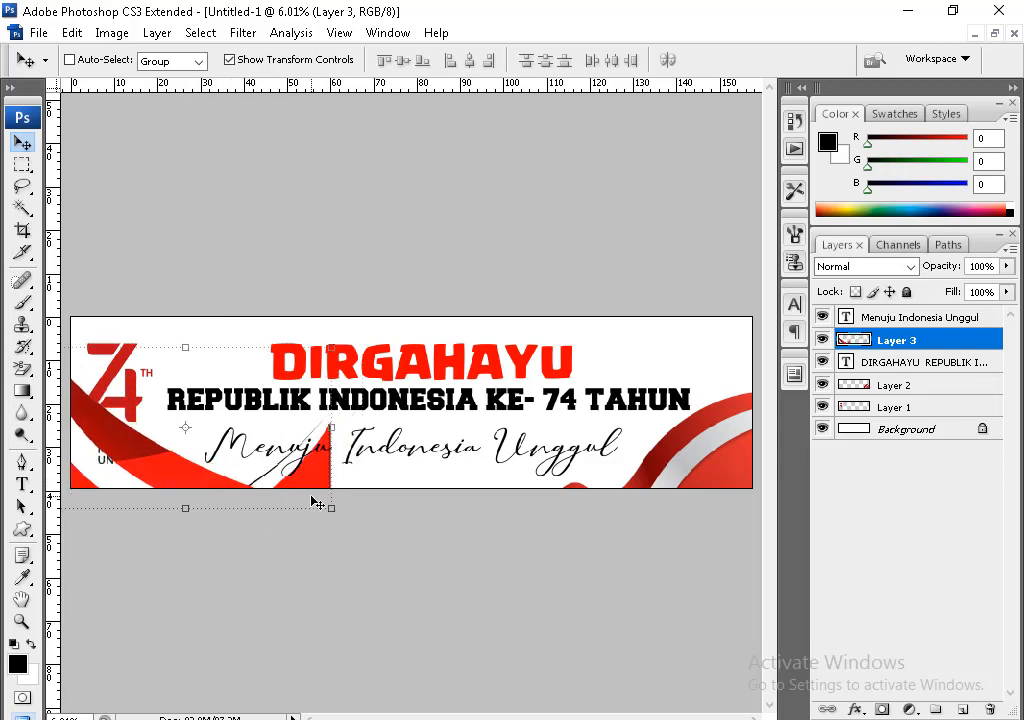
Delete the right-hand end of the new wave with a rectangular selection, and clear the selection.
{"action": "key", "text": "m"}
{"action": "left_click_drag", "start_coordinate": [404, 318], "coordinate": [268, 610]}
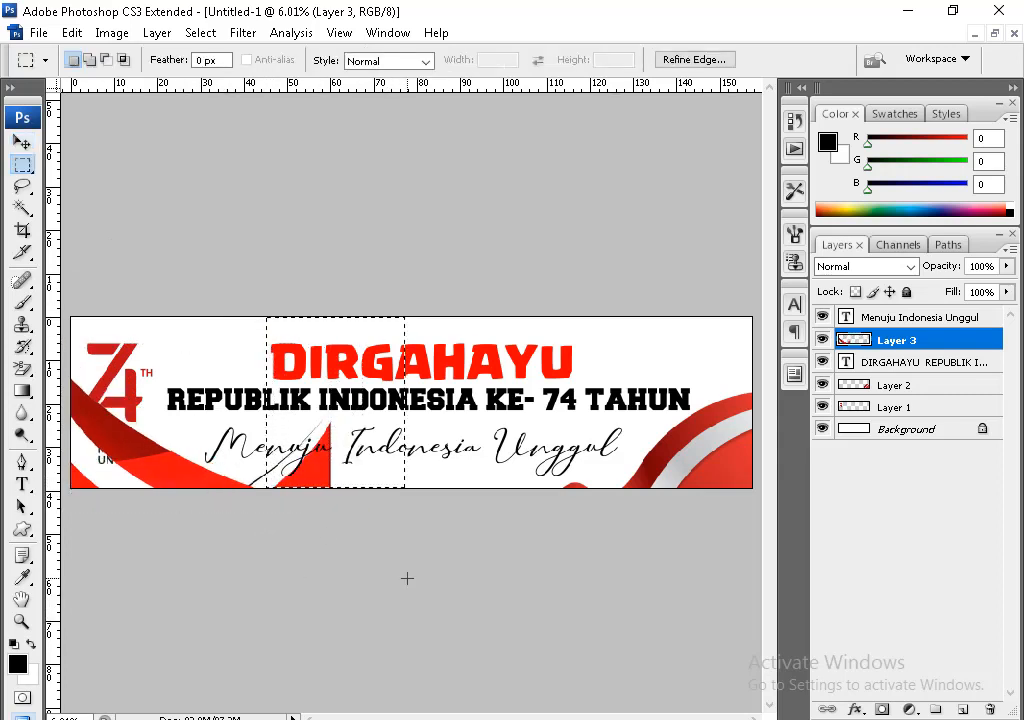
{"action": "key", "text": "Delete"}
{"action": "key", "text": "ctrl+d"}
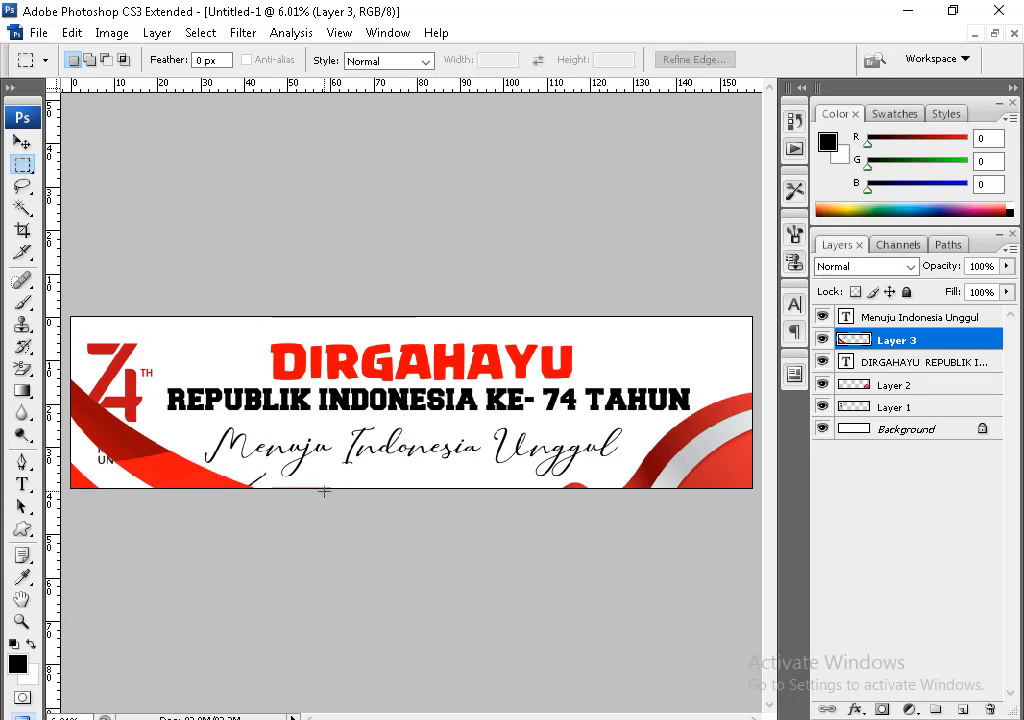
Try rotating the copied red and white wave by about 110.9 degrees and placing it in the banner's upper-left corner.
{"action": "left_click", "coordinate": [23, 143]}
{"action": "left_click_drag", "start_coordinate": [188, 465], "coordinate": [228, 476]}
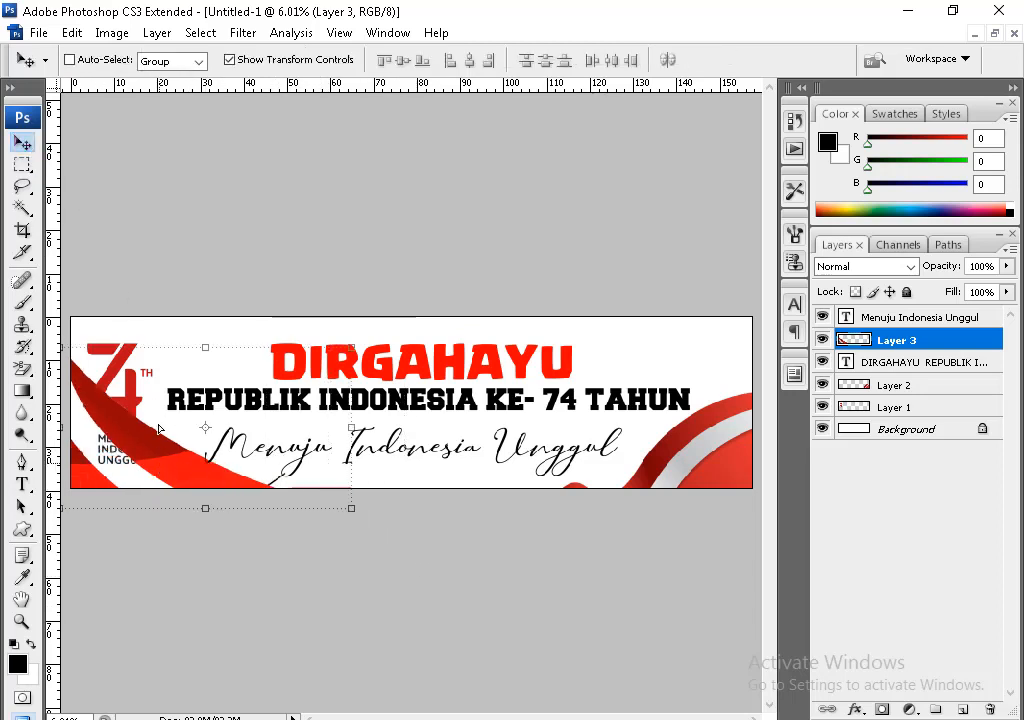
{"action": "left_click_drag", "start_coordinate": [158, 429], "coordinate": [158, 322]}
{"action": "key", "text": "ctrl+t"}
{"action": "left_click_drag", "start_coordinate": [360, 425], "coordinate": [14, 357]}
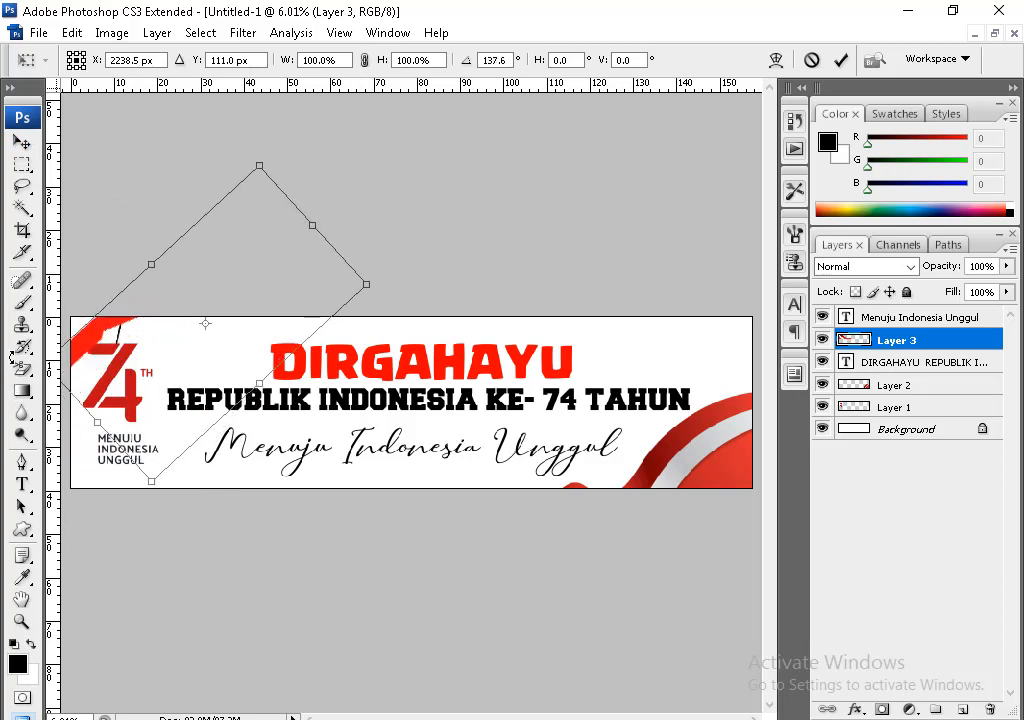
{"action": "left_click_drag", "start_coordinate": [251, 295], "coordinate": [237, 324]}
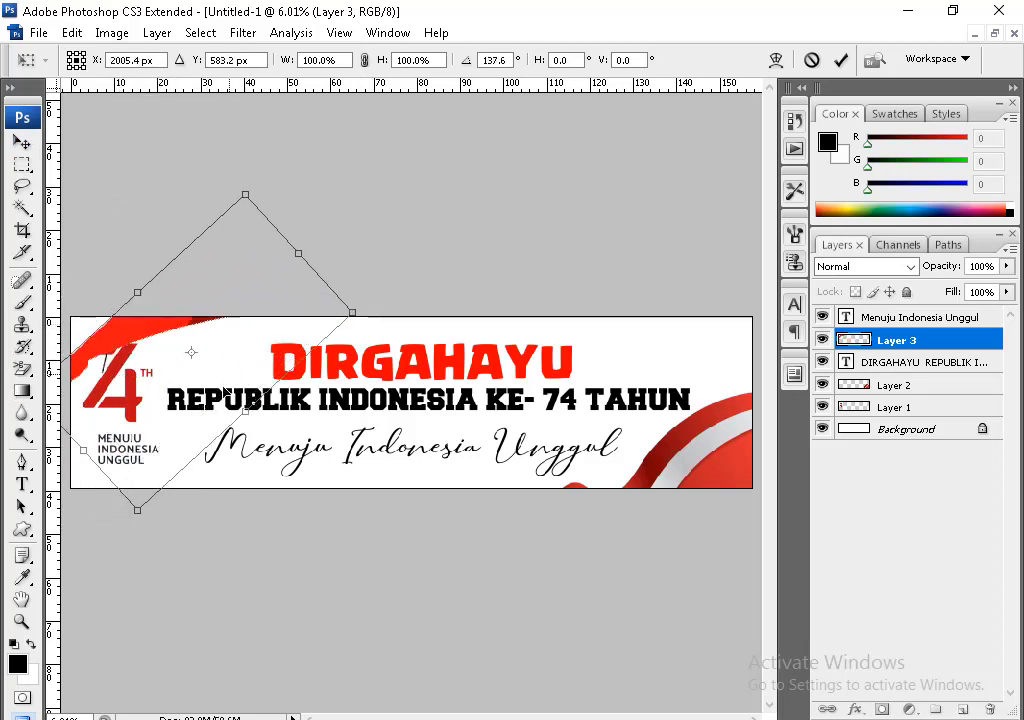
{"action": "left_click_drag", "start_coordinate": [226, 494], "coordinate": [129, 499]}
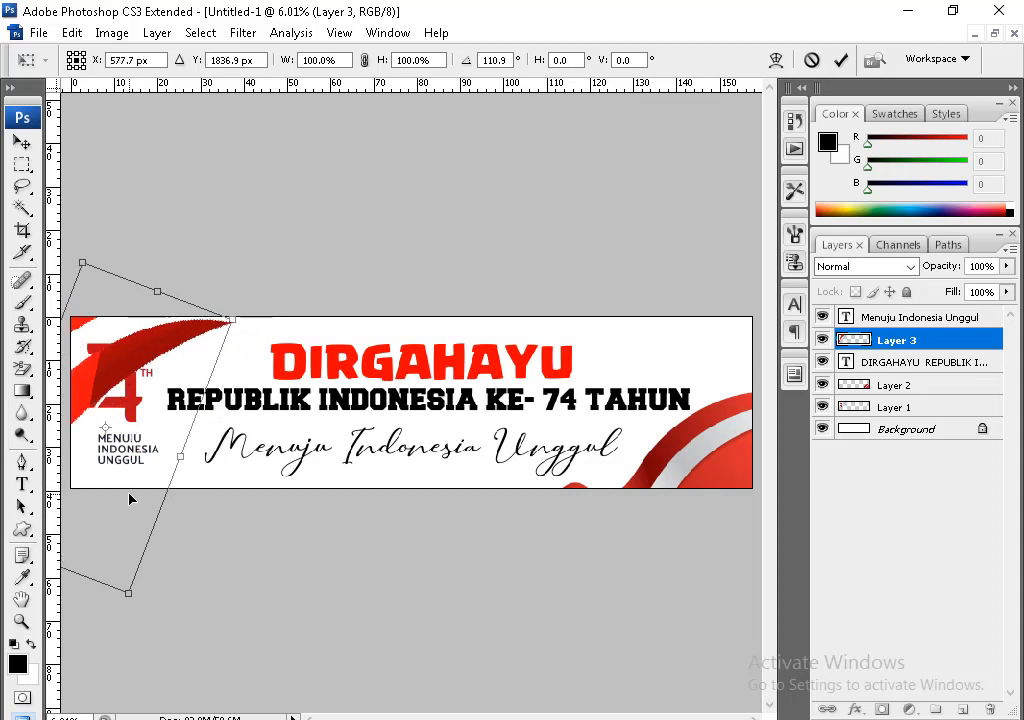
{"action": "double_click", "coordinate": [141, 460]}
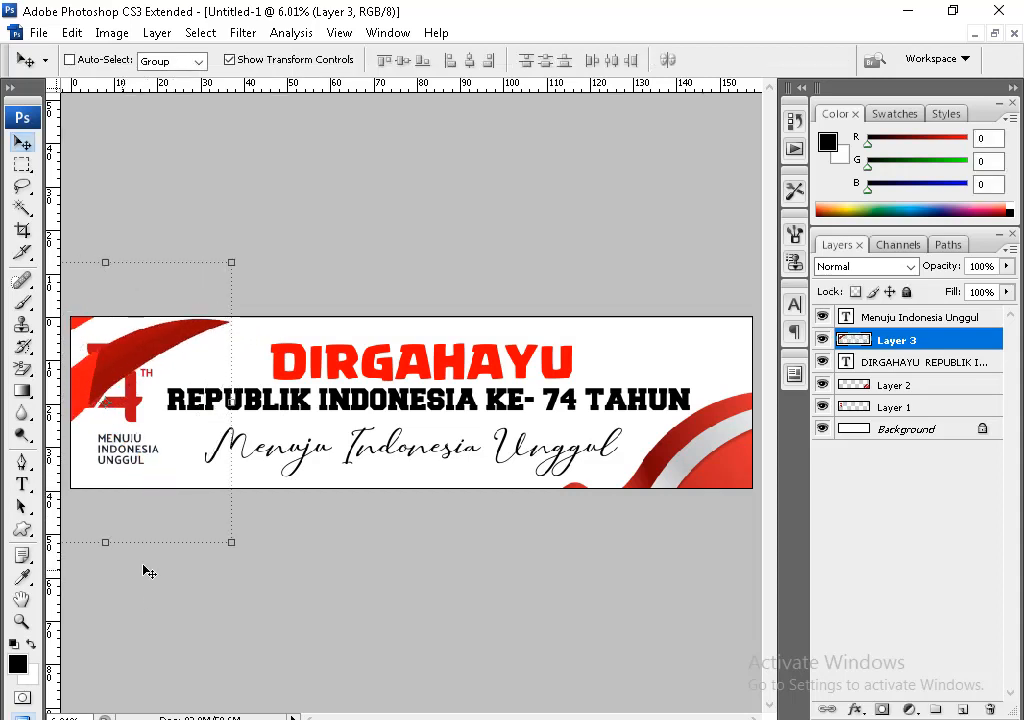
Try shrinking the rotated wave to about 65.4%, and undo back to its unrotated placement in the lower-left corner.
{"action": "left_click_drag", "start_coordinate": [230, 543], "coordinate": [132, 455]}
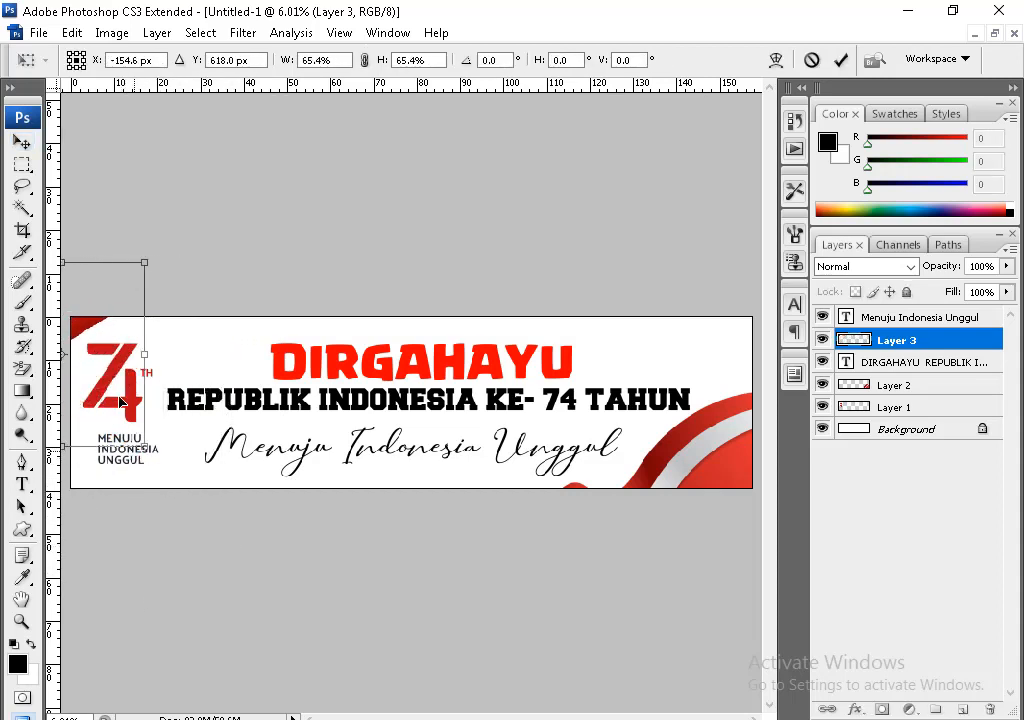
{"action": "left_click_drag", "start_coordinate": [117, 397], "coordinate": [199, 444]}
{"action": "key", "text": "Return"}
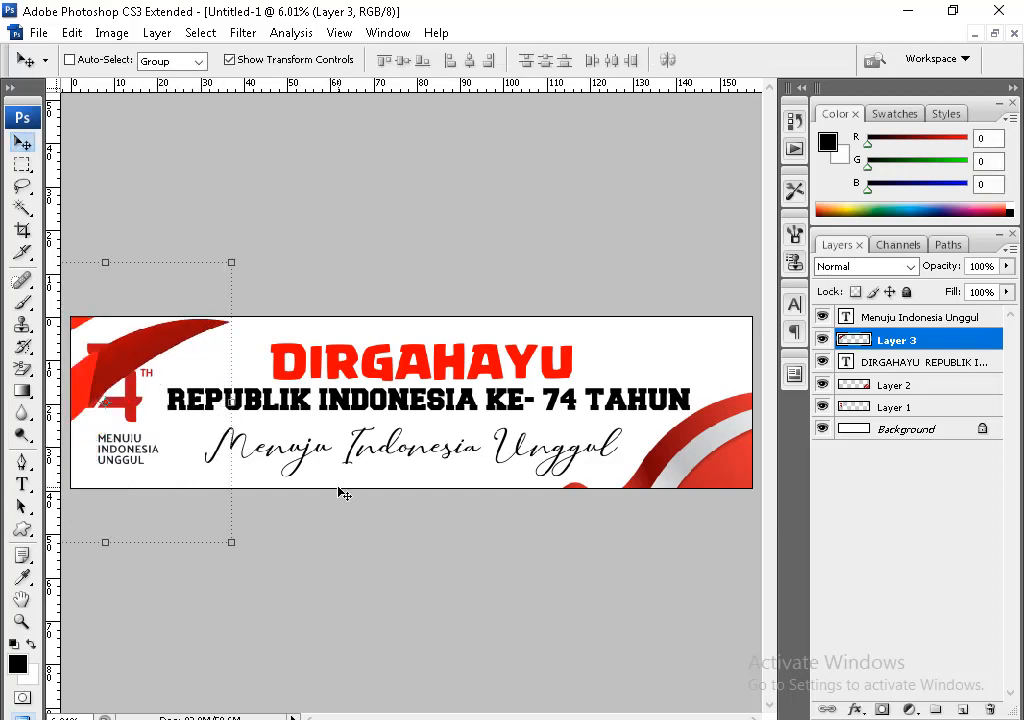
{"action": "key", "text": "ctrl+alt+z"}
Switch to full-screen mode with the menu bar, bring the whole banner into view and collapse the panels.
{"action": "left_click_drag", "start_coordinate": [231, 402], "coordinate": [222, 499]}
{"action": "key", "text": "ctrl+plus"}
{"action": "left_click_drag", "start_coordinate": [402, 451], "coordinate": [252, 450]}
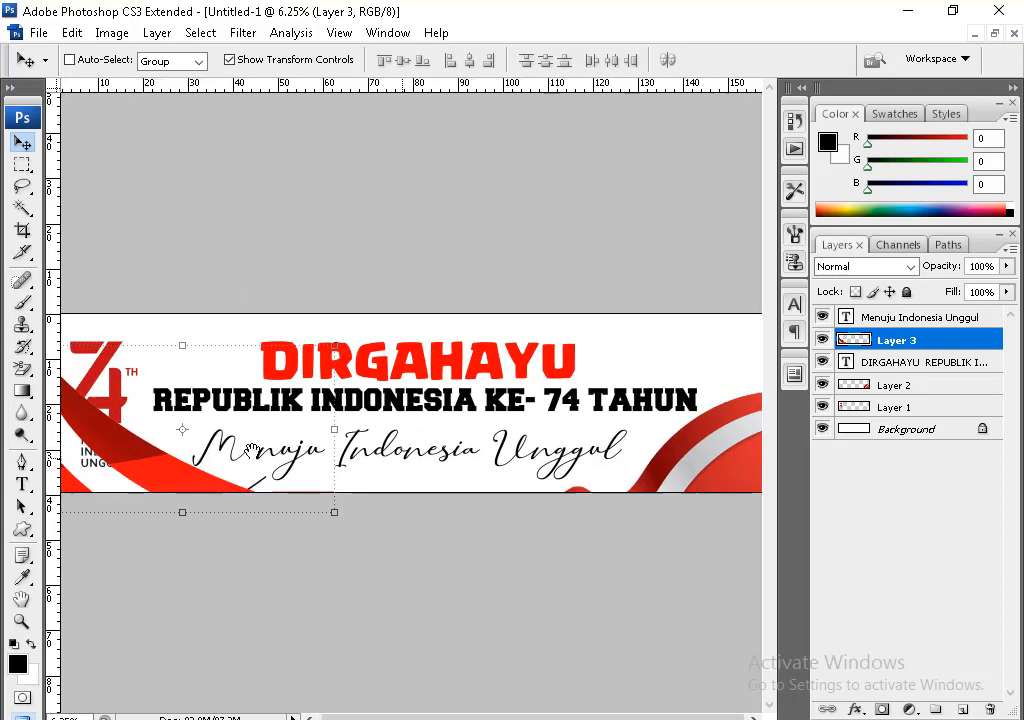
{"action": "key", "text": "f"}
{"action": "left_click_drag", "start_coordinate": [574, 420], "coordinate": [629, 352]}
{"action": "left_click", "coordinate": [1013, 66]}
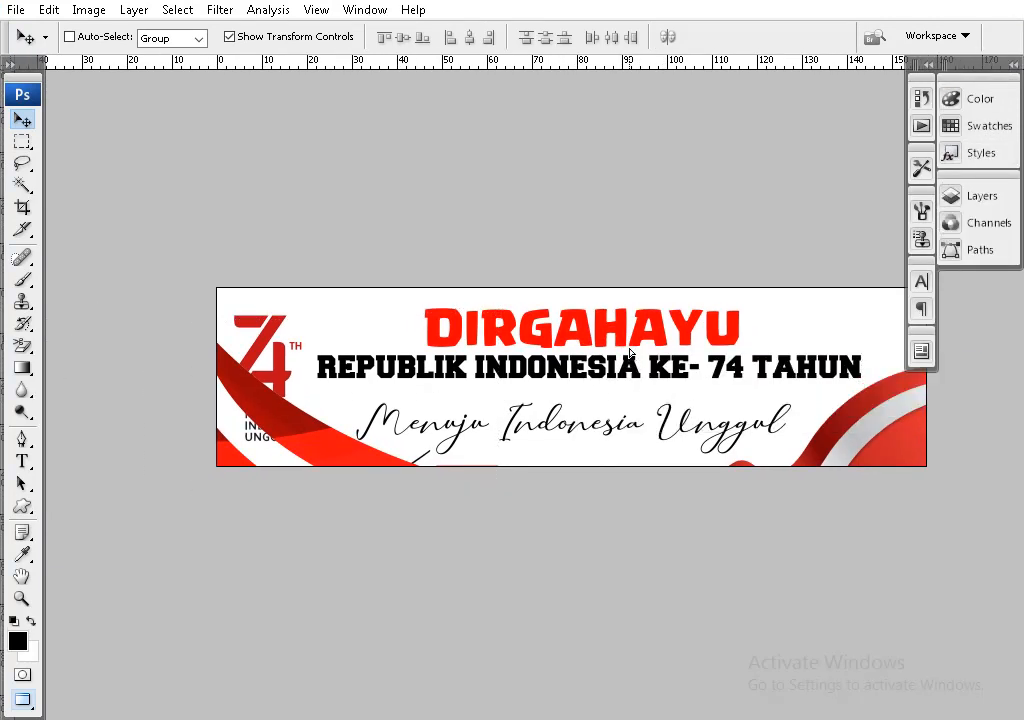
Select the "Menuju Indonesia Unggul" slogan's layer and move it slightly up towards the greeting.
{"action": "right_click", "coordinate": [596, 418]}
{"action": "left_click", "coordinate": [590, 439]}
{"action": "left_click_drag", "start_coordinate": [647, 423], "coordinate": [650, 410]}
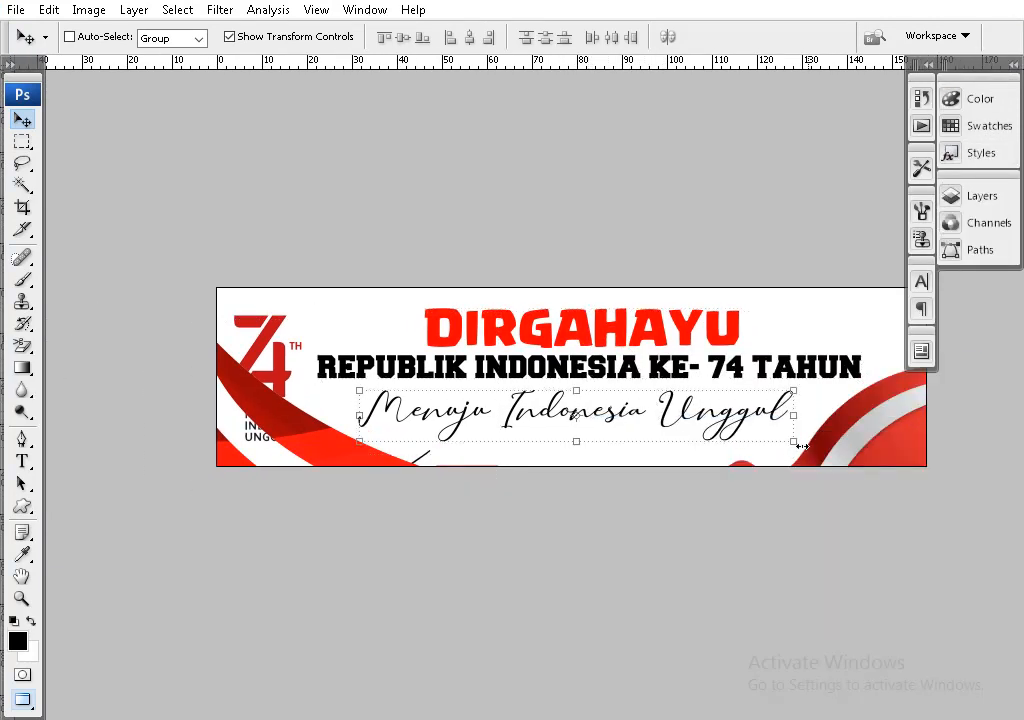
Select the anniversary logo's layer and bring it in front of all other layers.
{"action": "right_click", "coordinate": [303, 364]}
{"action": "left_click", "coordinate": [330, 375]}
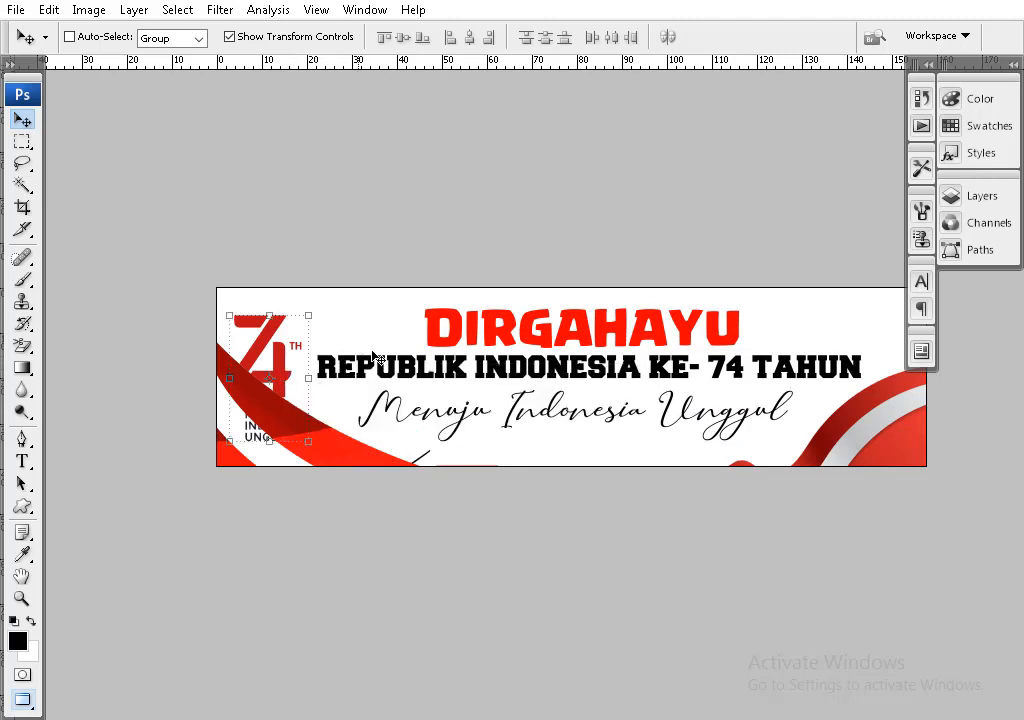
{"action": "key", "text": "ctrl+shift+bracketright"}
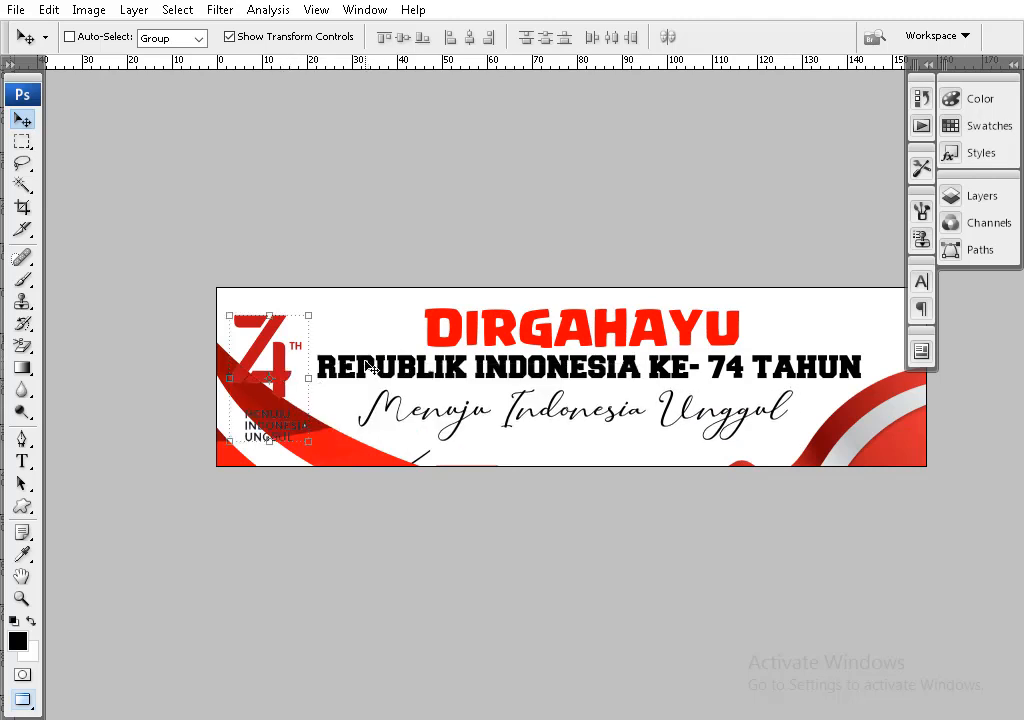
Add a white outer glow to the logo with 100% opacity and an increased spread and size.
{"action": "key", "text": "F7"}
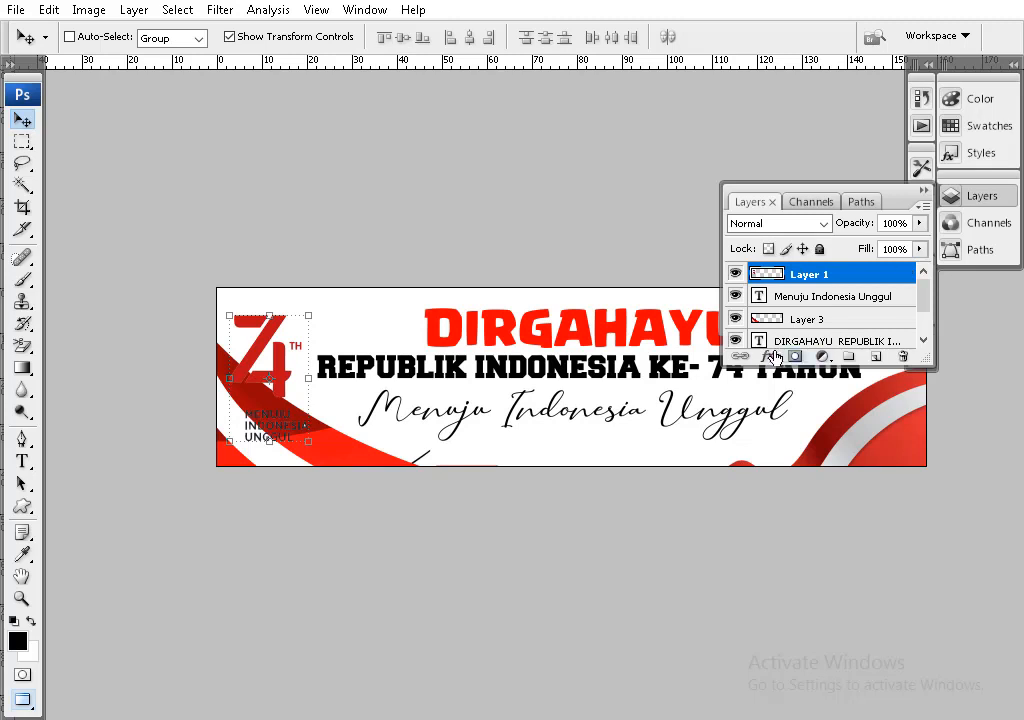
{"action": "left_click", "coordinate": [775, 357]}
{"action": "left_click", "coordinate": [781, 430]}
{"action": "left_click", "coordinate": [848, 248]}
{"action": "left_click_drag", "start_coordinate": [640, 195], "coordinate": [441, 116]}
{"action": "key", "text": "Return"}
{"action": "left_click_drag", "start_coordinate": [948, 204], "coordinate": [972, 203]}
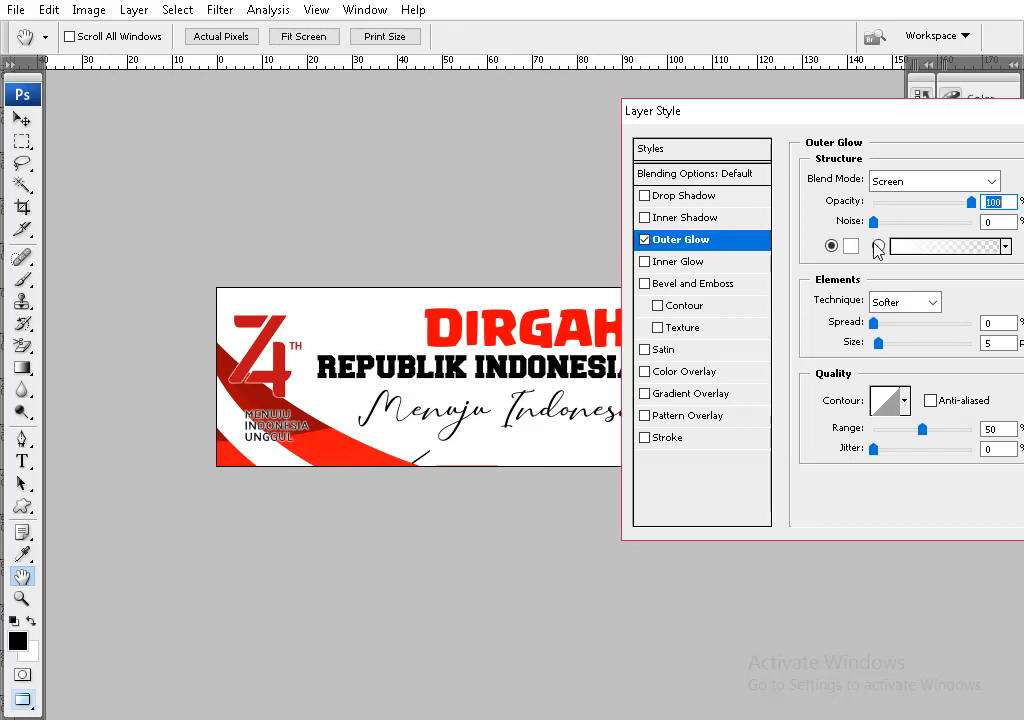
{"action": "left_click_drag", "start_coordinate": [873, 322], "coordinate": [901, 347]}
{"action": "key", "text": "Return"}
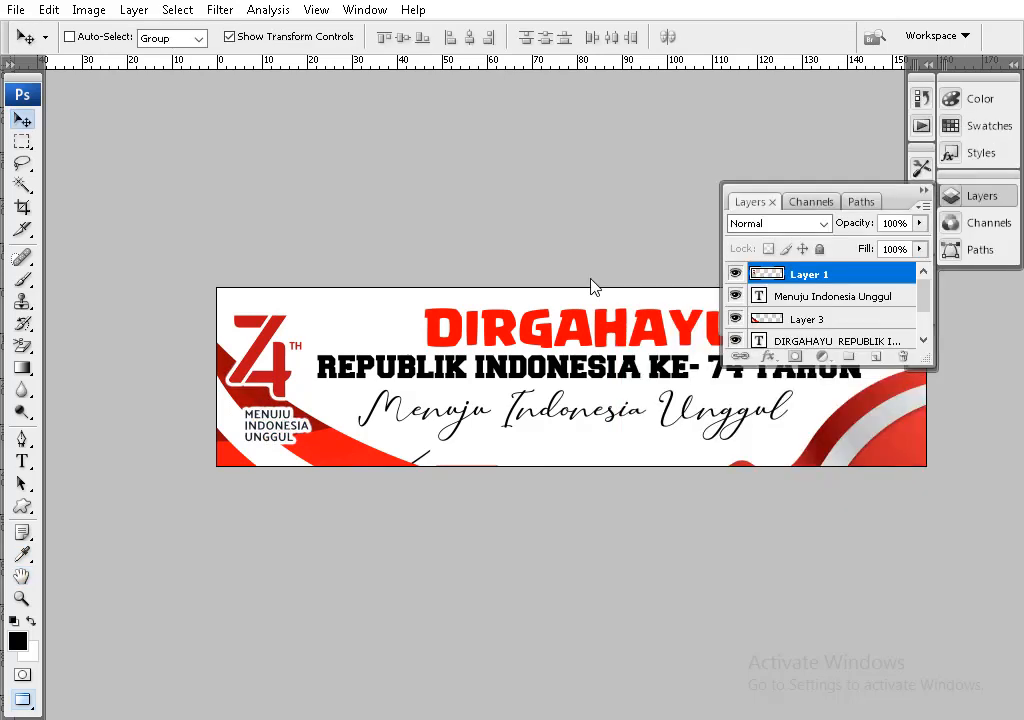
Shift the logo slightly to the right, and nudge the greeting text block to the right as well.
{"action": "left_click_drag", "start_coordinate": [275, 417], "coordinate": [286, 417]}
{"action": "left_click_drag", "start_coordinate": [640, 378], "coordinate": [506, 434]}
{"action": "right_click", "coordinate": [540, 399]}
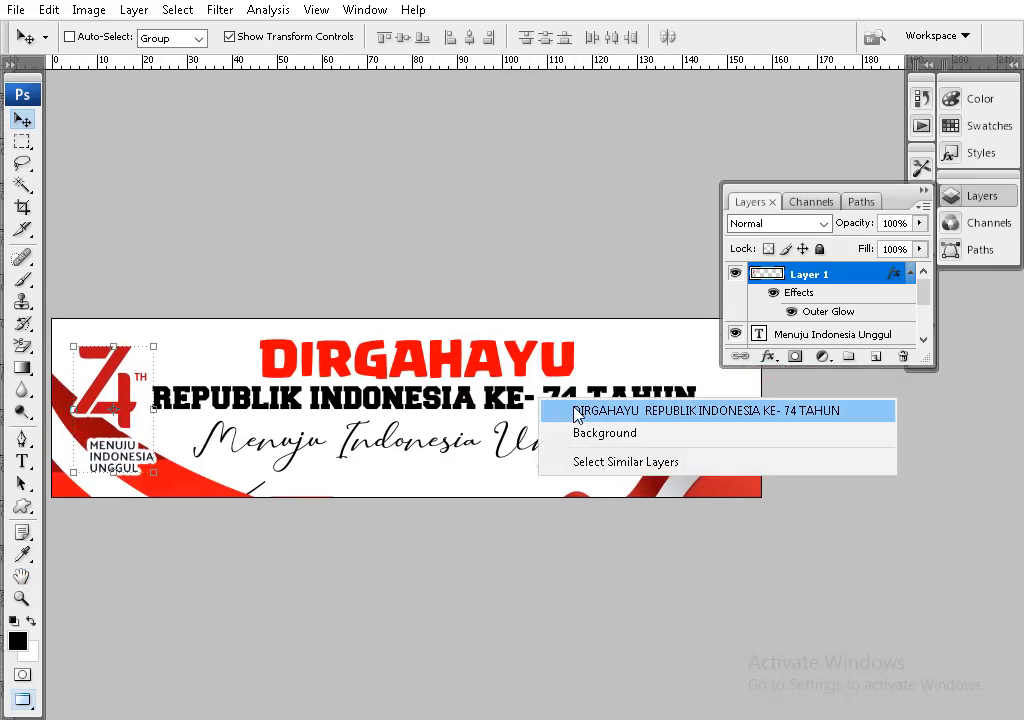
{"action": "left_click", "coordinate": [560, 411]}
{"action": "key", "text": "Left"}
{"action": "key", "text": "Left"}
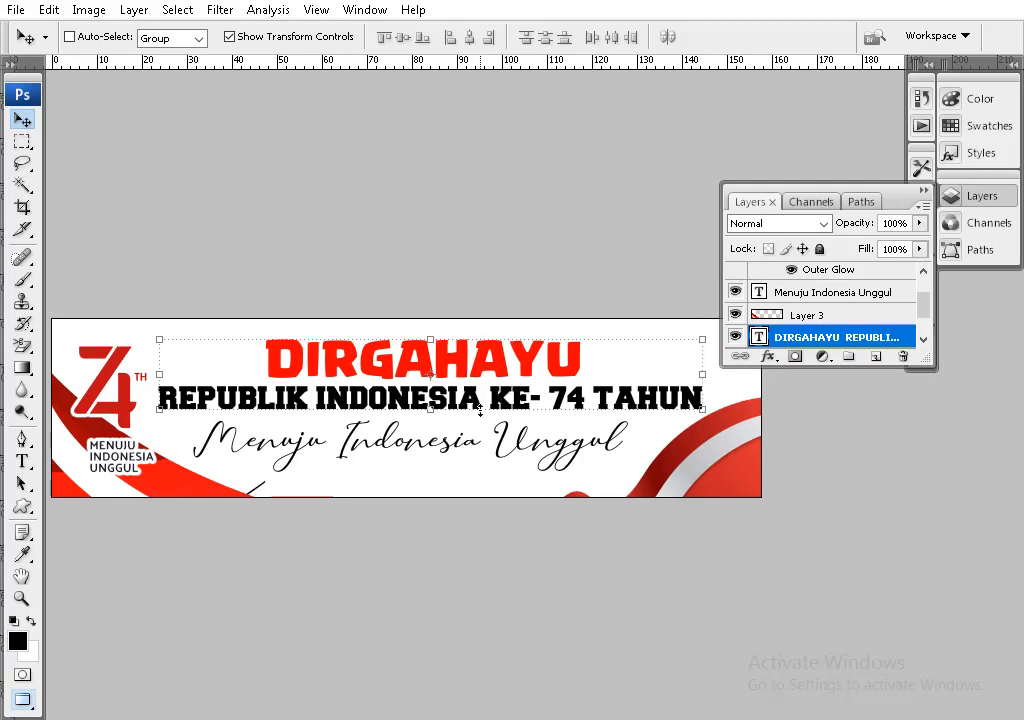
{"action": "left_click_drag", "start_coordinate": [448, 427], "coordinate": [510, 407]}
{"action": "right_click", "coordinate": [515, 443]}
{"action": "left_click", "coordinate": [549, 455]}
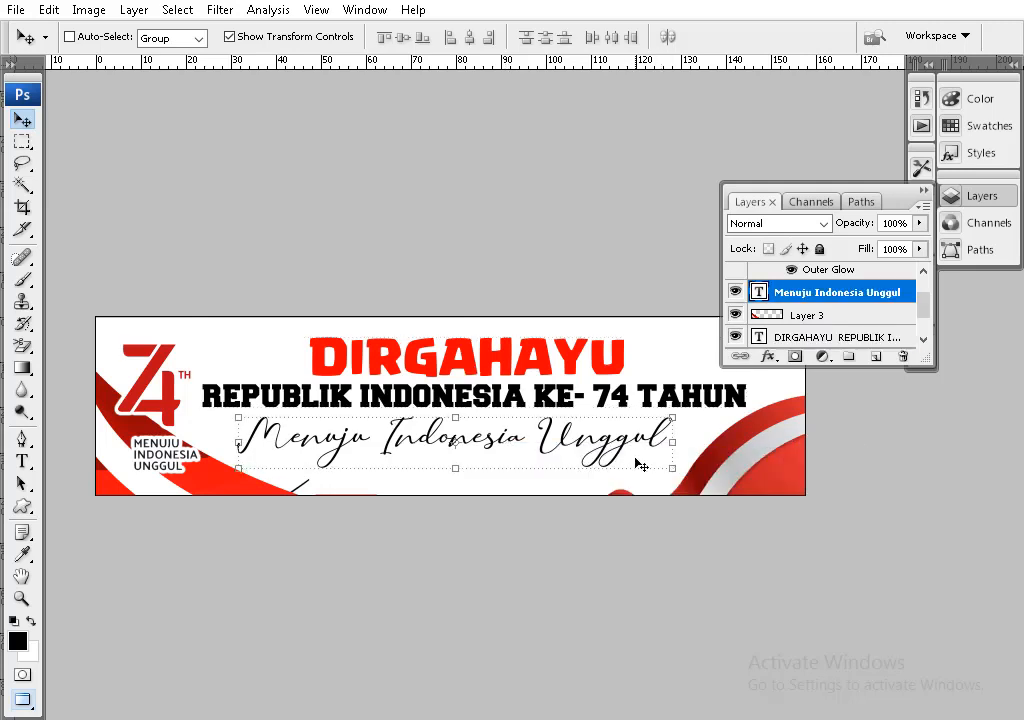
{"action": "key", "text": "t"}
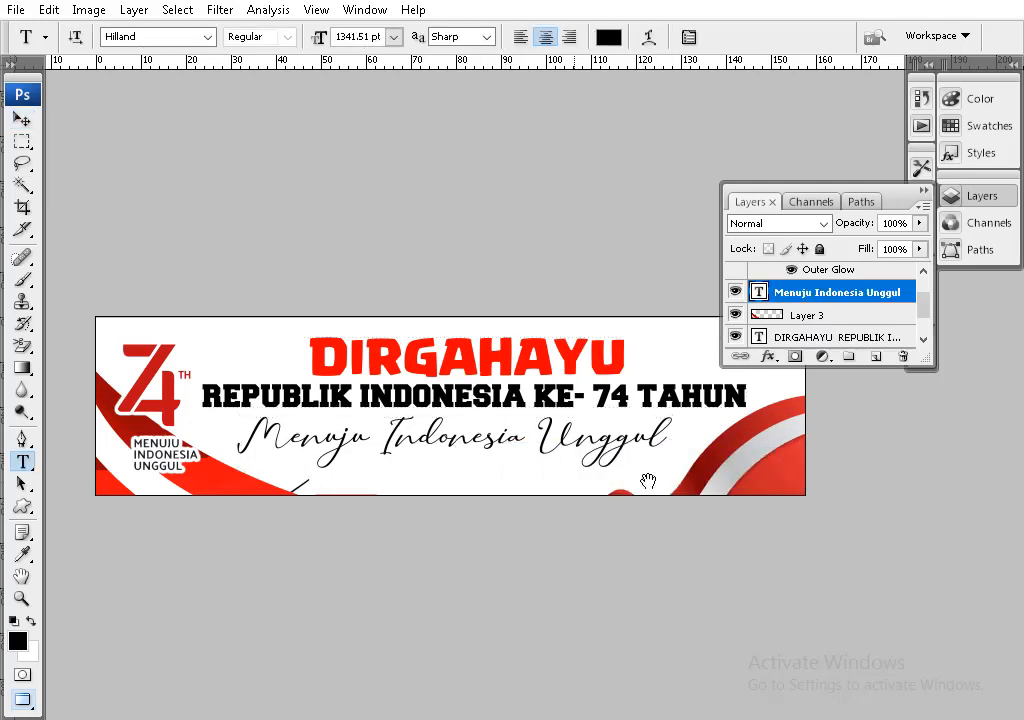
On the lower-left wave's layer, outline the stray black line beside its tip with the Pen tool, delete it as a selection, and deselect.
{"action": "left_click", "coordinate": [21, 120]}
{"action": "right_click", "coordinate": [210, 470]}
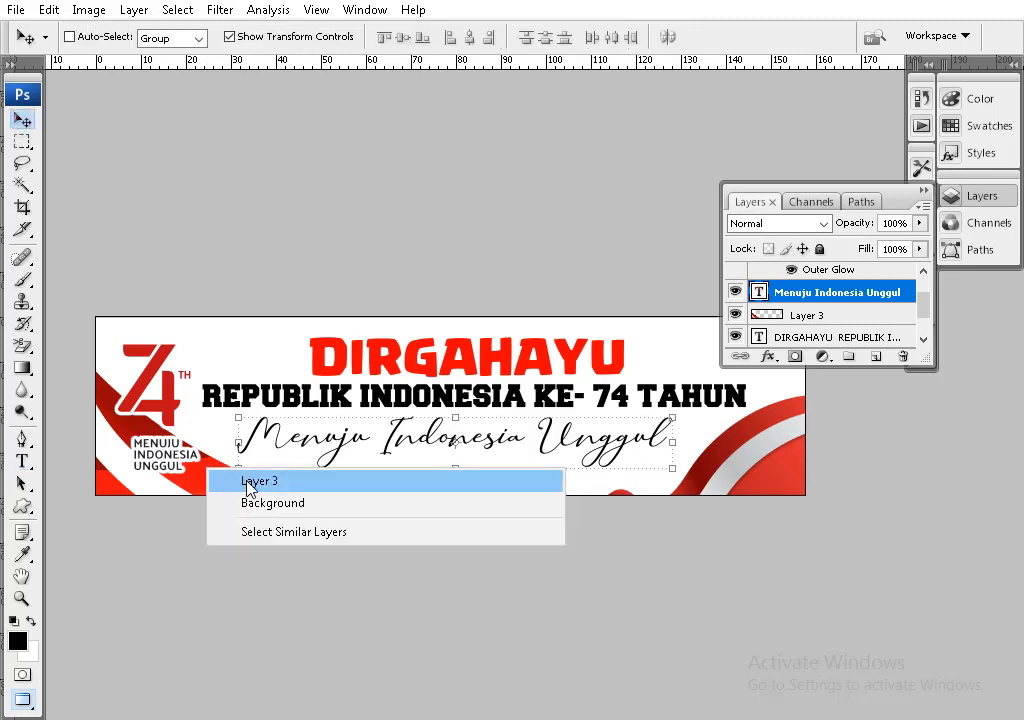
{"action": "left_click", "coordinate": [247, 484]}
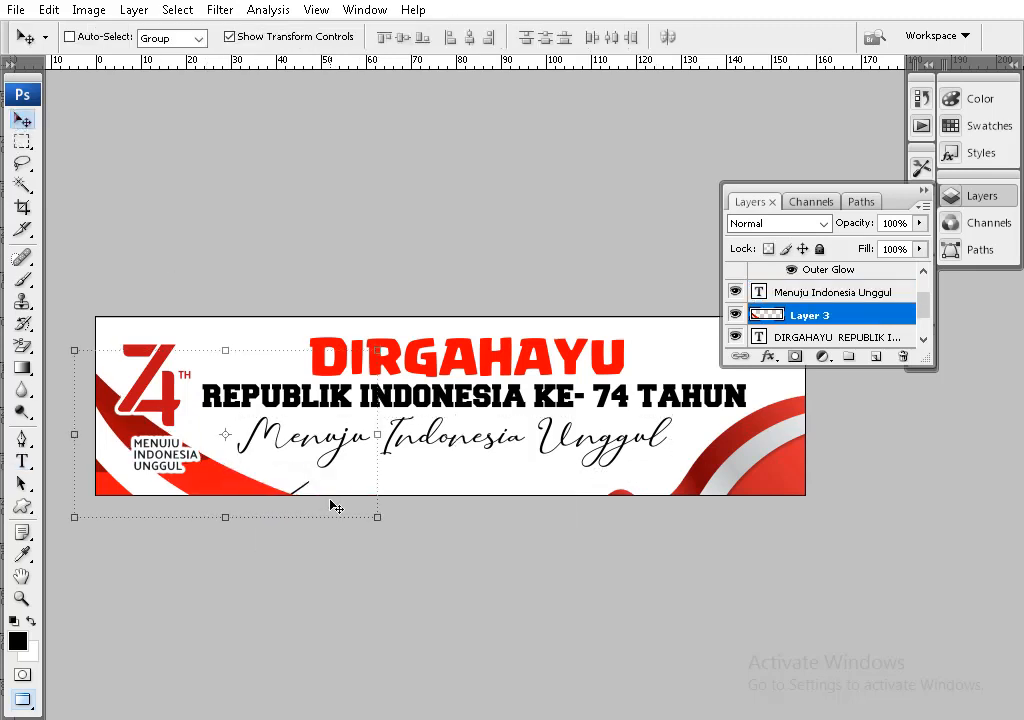
{"action": "left_click_drag", "start_coordinate": [453, 581], "coordinate": [454, 582]}
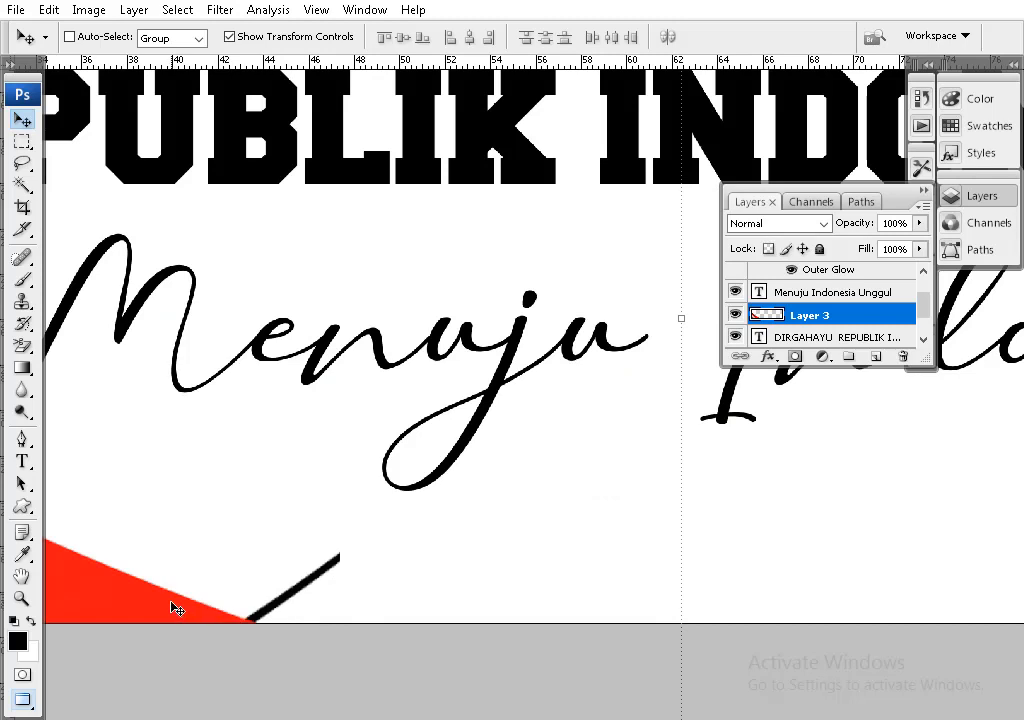
{"action": "key", "text": "p"}
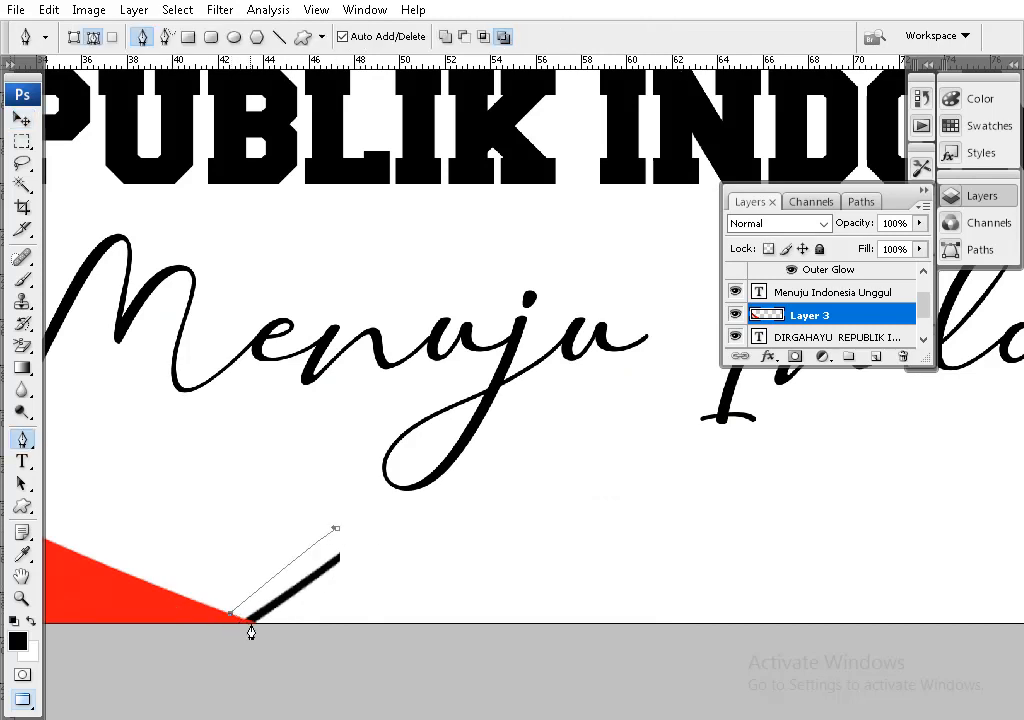
{"action": "left_click_drag", "start_coordinate": [268, 627], "coordinate": [397, 567]}
{"action": "right_click", "coordinate": [410, 530]}
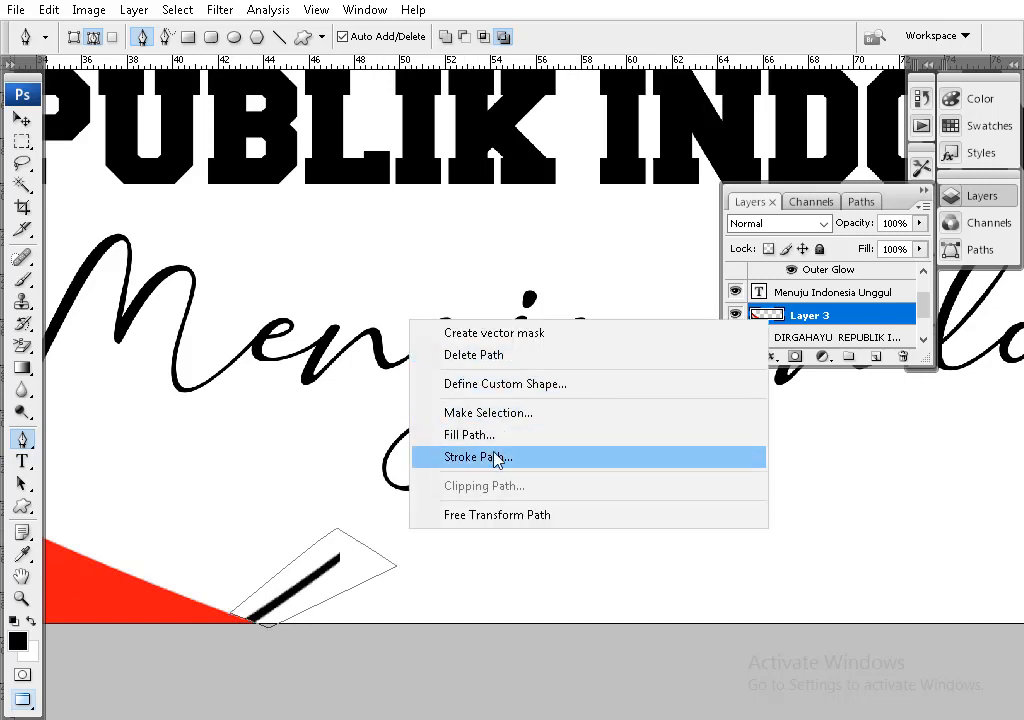
{"action": "left_click", "coordinate": [490, 413]}
{"action": "key", "text": "Return"}
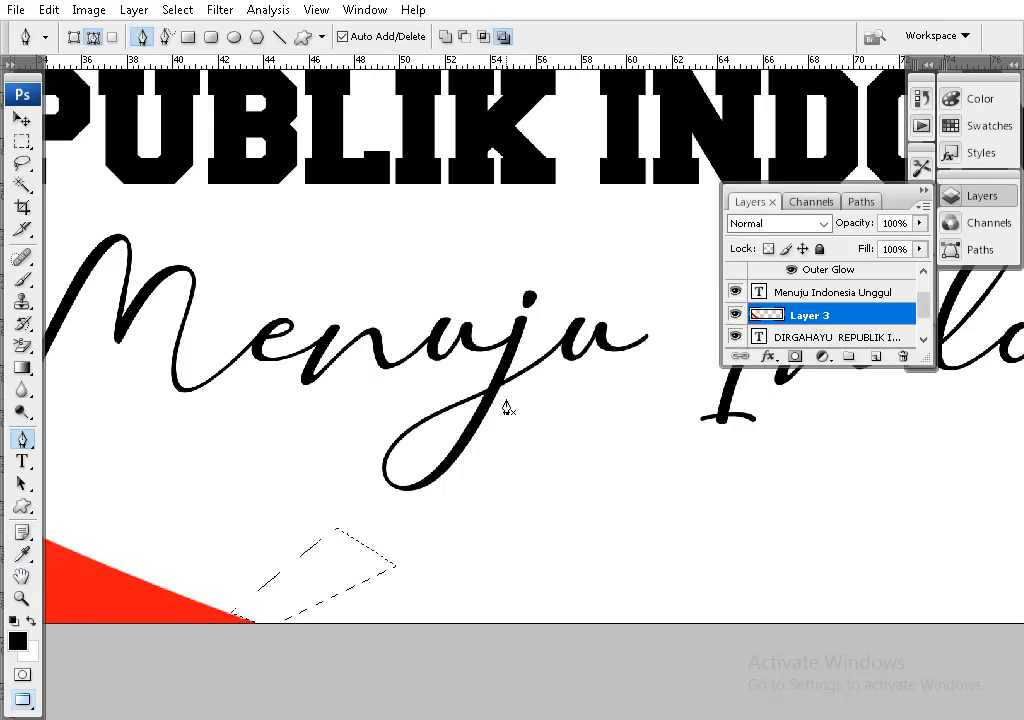
{"action": "left_click", "coordinate": [22, 141]}
{"action": "left_click", "coordinate": [155, 157]}
Change the font of the word "DIRGAHAYU" in the greeting to Riot Squad NF.
{"action": "left_click", "coordinate": [530, 400], "text": "alt"}
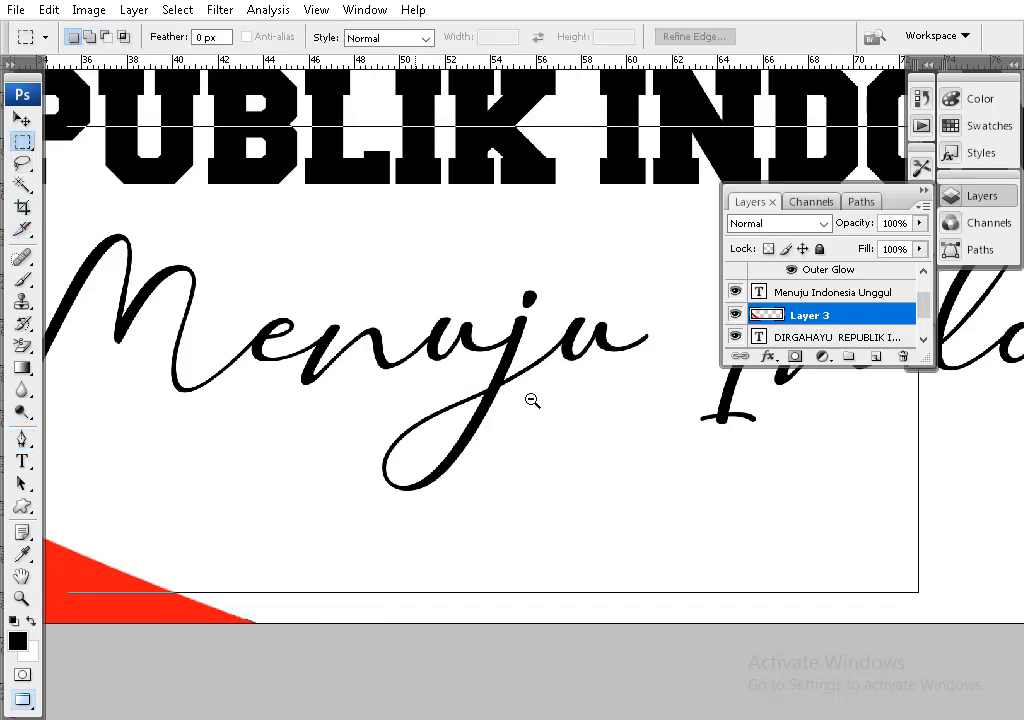
{"action": "left_click", "coordinate": [512, 450], "text": "alt"}
{"action": "left_click", "coordinate": [508, 453], "text": "alt"}
{"action": "left_click_drag", "start_coordinate": [514, 456], "coordinate": [324, 606]}
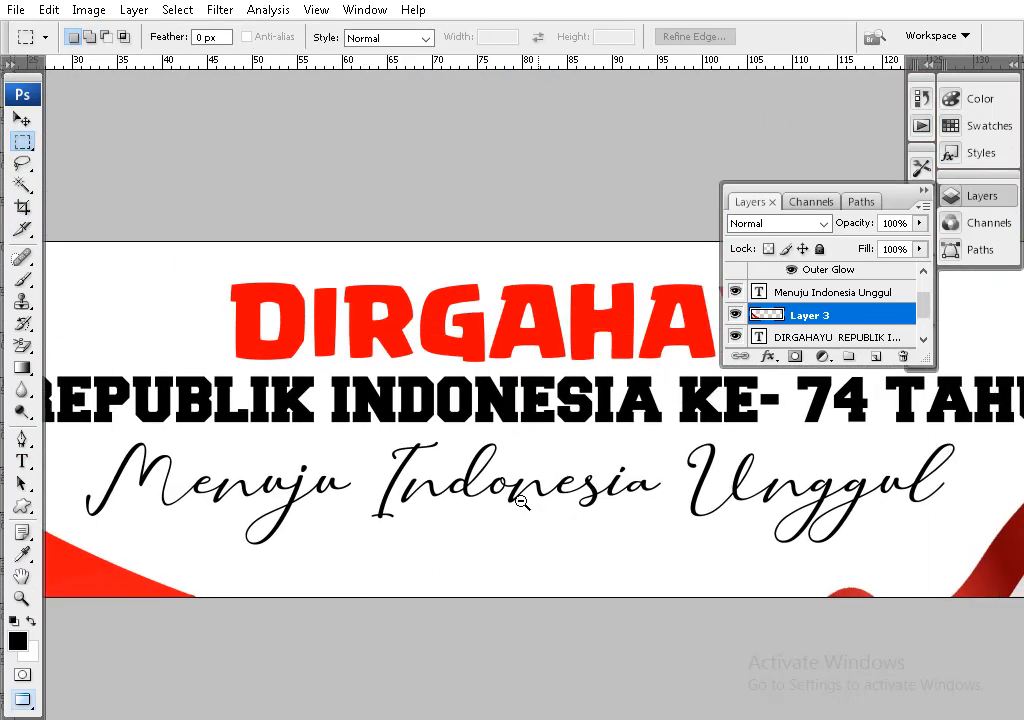
{"action": "left_click", "coordinate": [521, 498], "text": "alt"}
{"action": "mouse_move", "coordinate": [574, 492]}
{"action": "left_mouse_down"}
{"action": "mouse_move", "coordinate": [576, 567]}
{"action": "mouse_move", "coordinate": [565, 510]}
{"action": "left_mouse_up"}
{"action": "left_click", "coordinate": [603, 471], "text": "alt"}
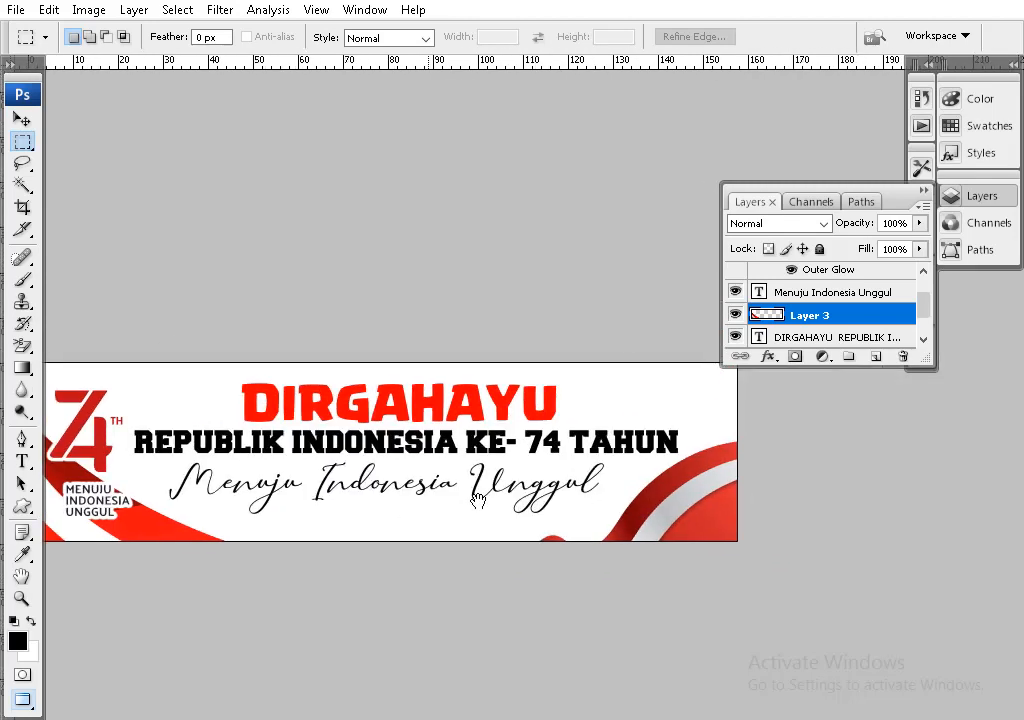
{"action": "key", "text": "t"}
{"action": "left_click", "coordinate": [543, 401]}
{"action": "left_click_drag", "start_coordinate": [561, 395], "coordinate": [245, 403]}
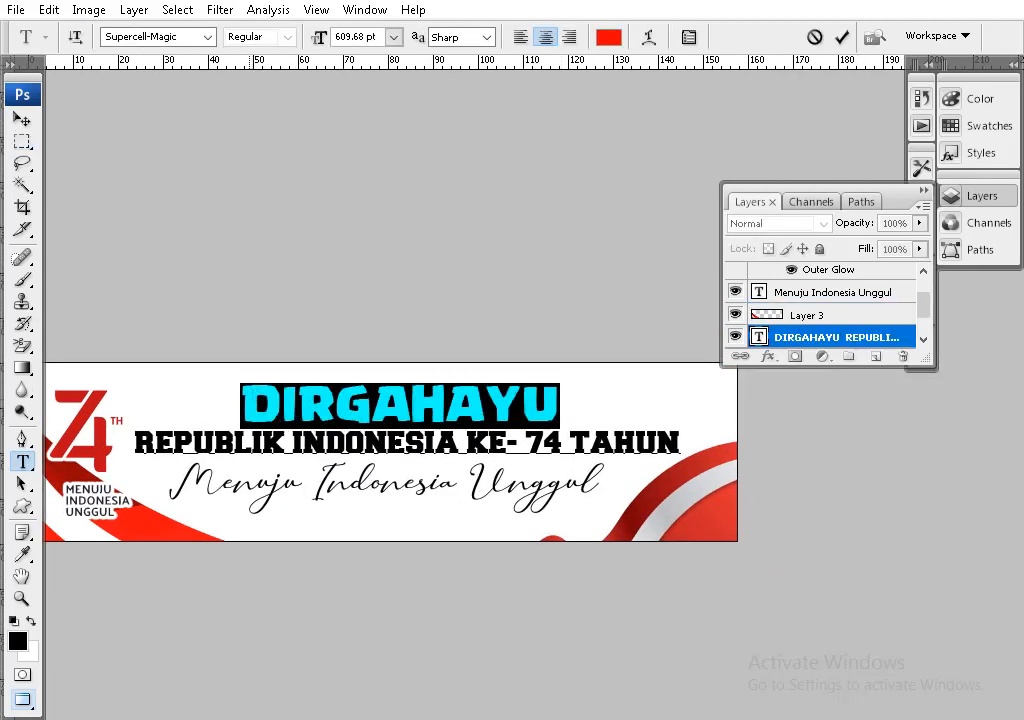
{"action": "left_click", "coordinate": [208, 37]}
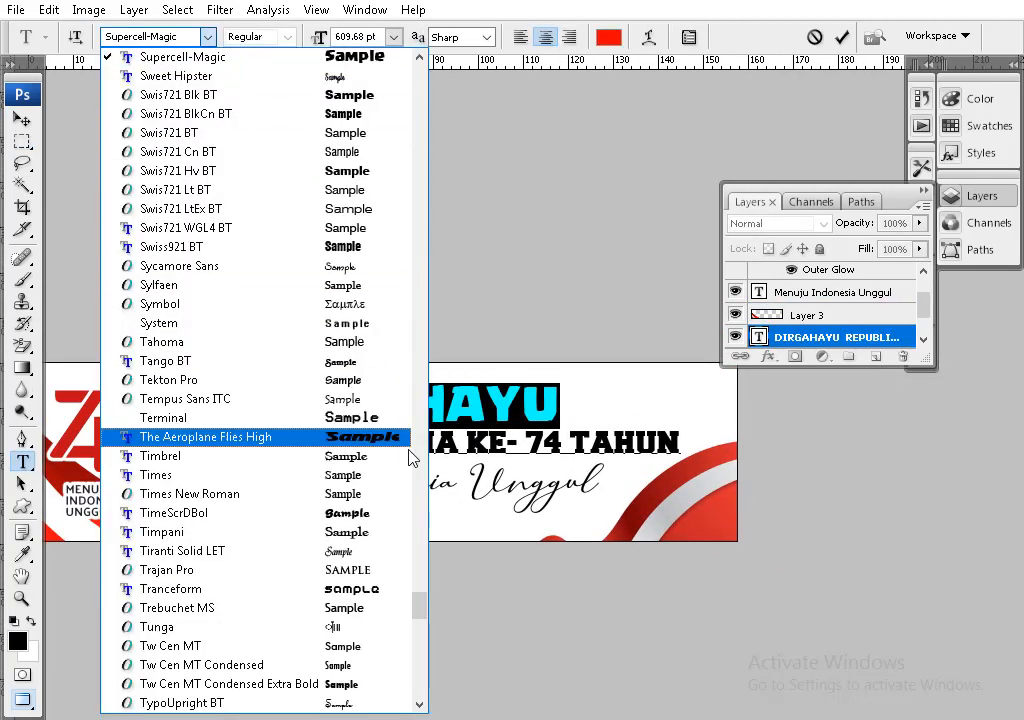
{"action": "left_click_drag", "start_coordinate": [418, 607], "coordinate": [437, 546]}
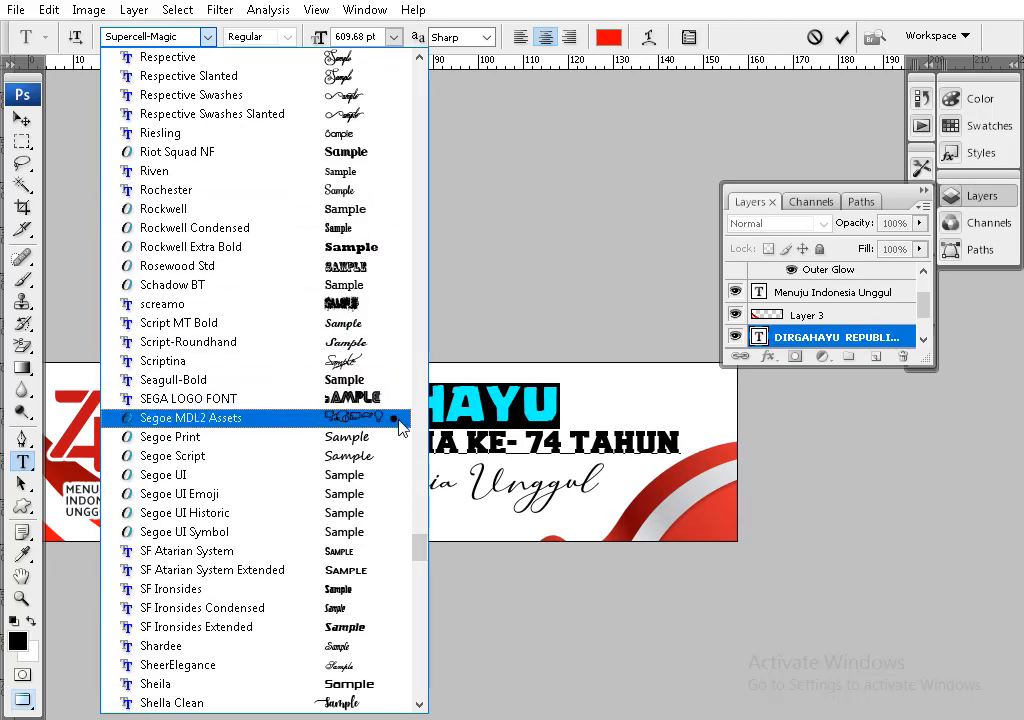
{"action": "left_click", "coordinate": [342, 152]}
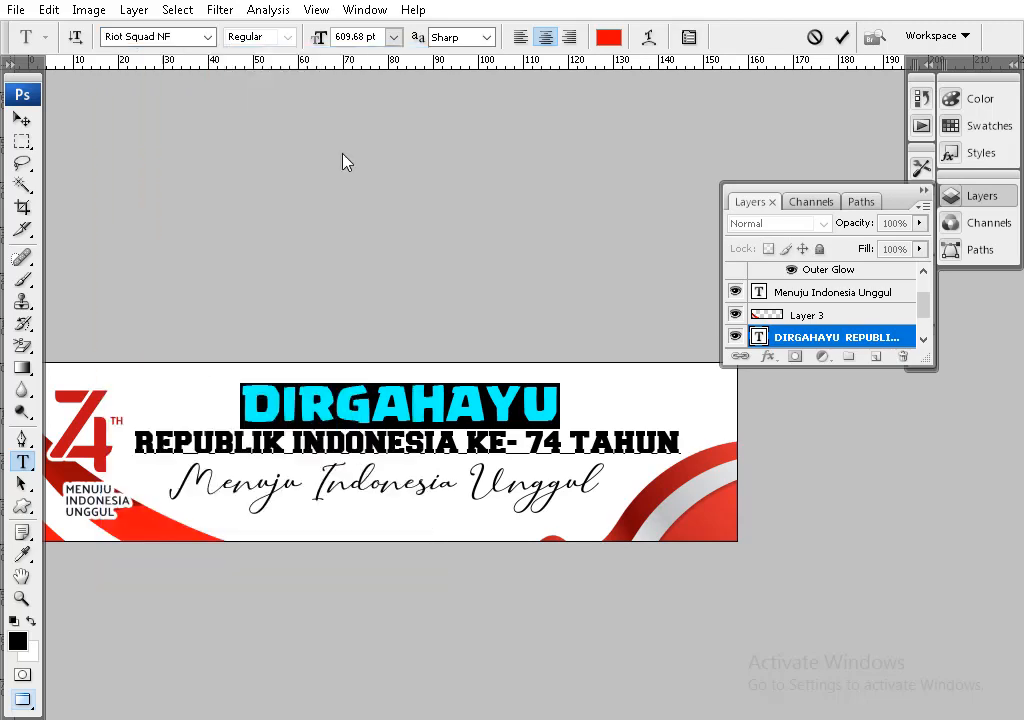
{"action": "left_click", "coordinate": [21, 119]}
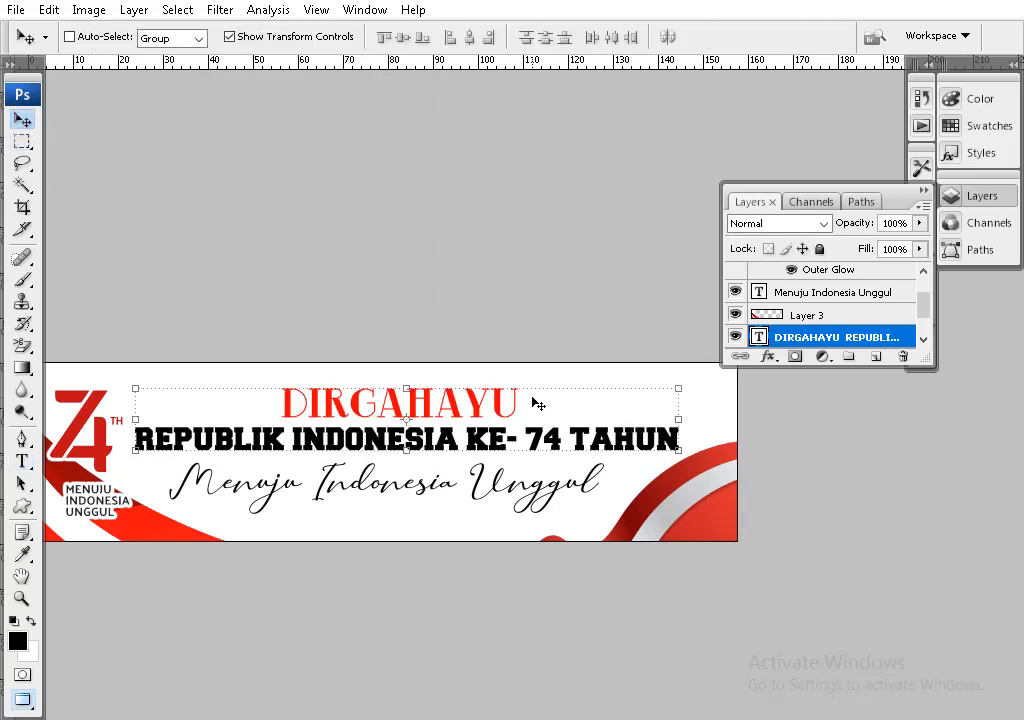
Recolour only the number "74" in the greeting text red, with a red value of 255.
{"action": "key", "text": "t"}
{"action": "left_click", "coordinate": [456, 437]}
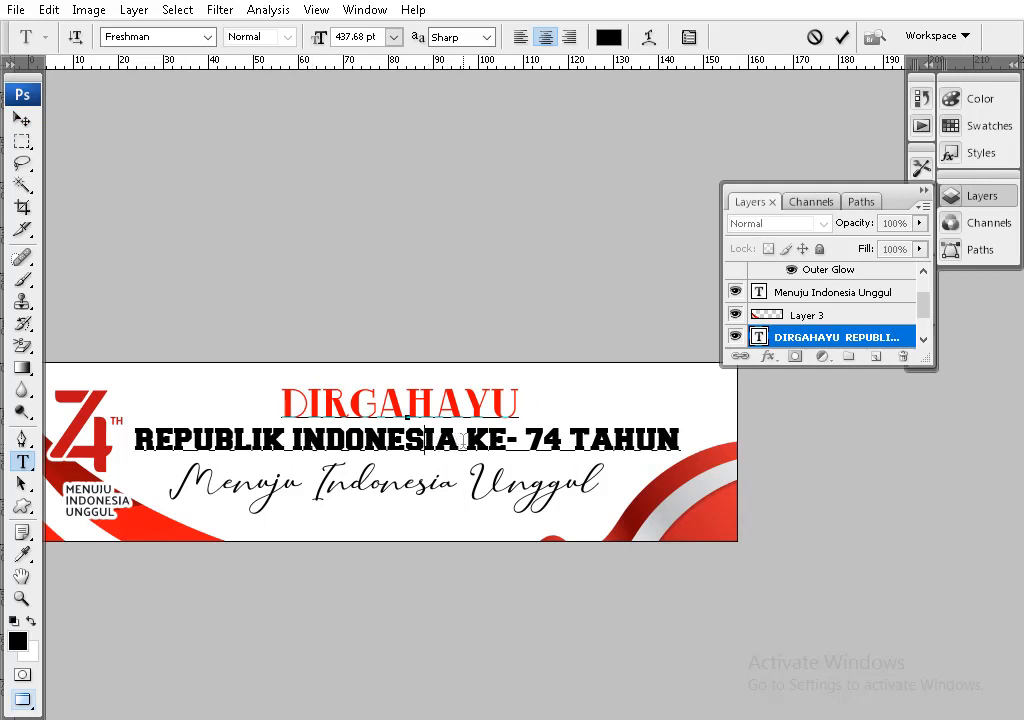
{"action": "left_click_drag", "start_coordinate": [525, 432], "coordinate": [572, 432]}
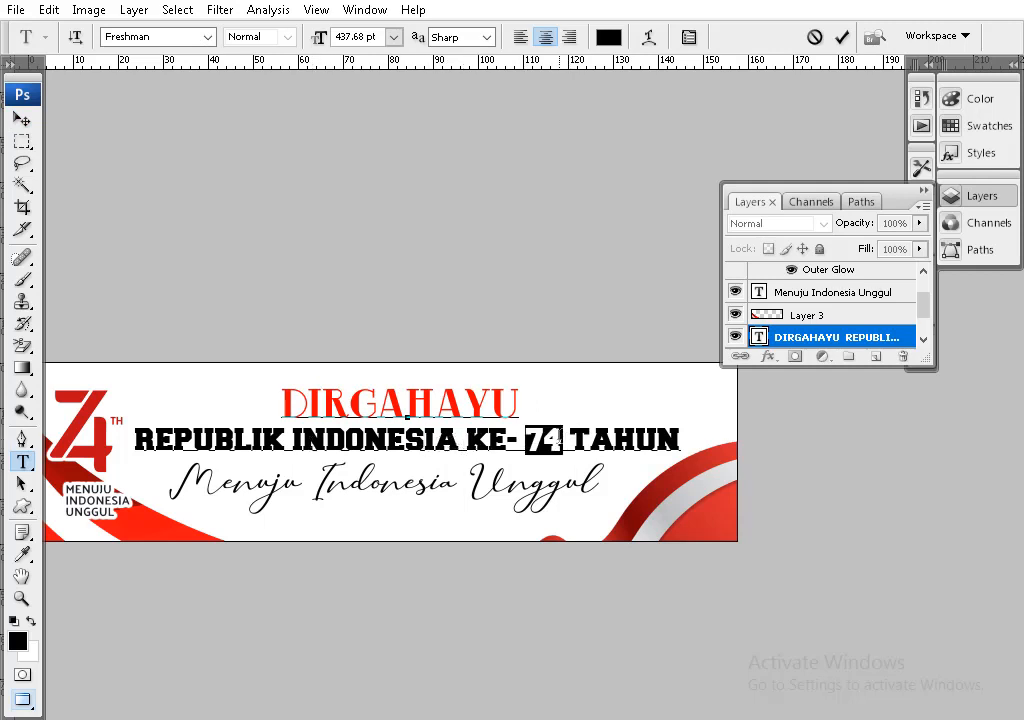
{"action": "left_click", "coordinate": [609, 37]}
{"action": "type", "text": "255"}
{"action": "key", "text": "Return"}
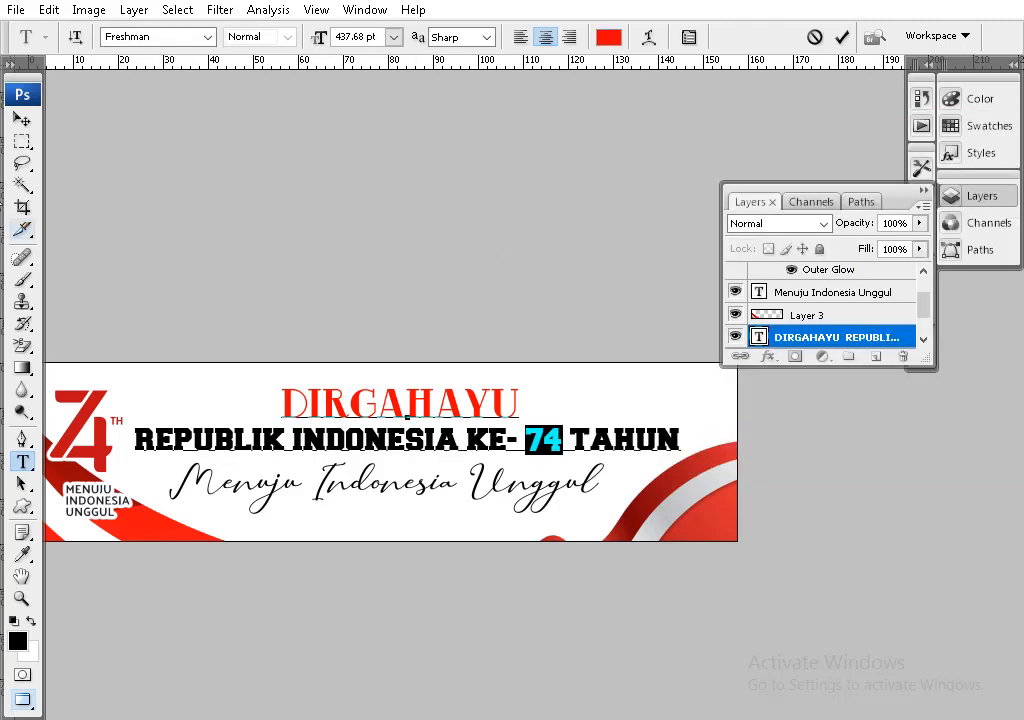
{"action": "left_click", "coordinate": [25, 120]}
{"action": "key", "text": "ctrl+shift+s"}
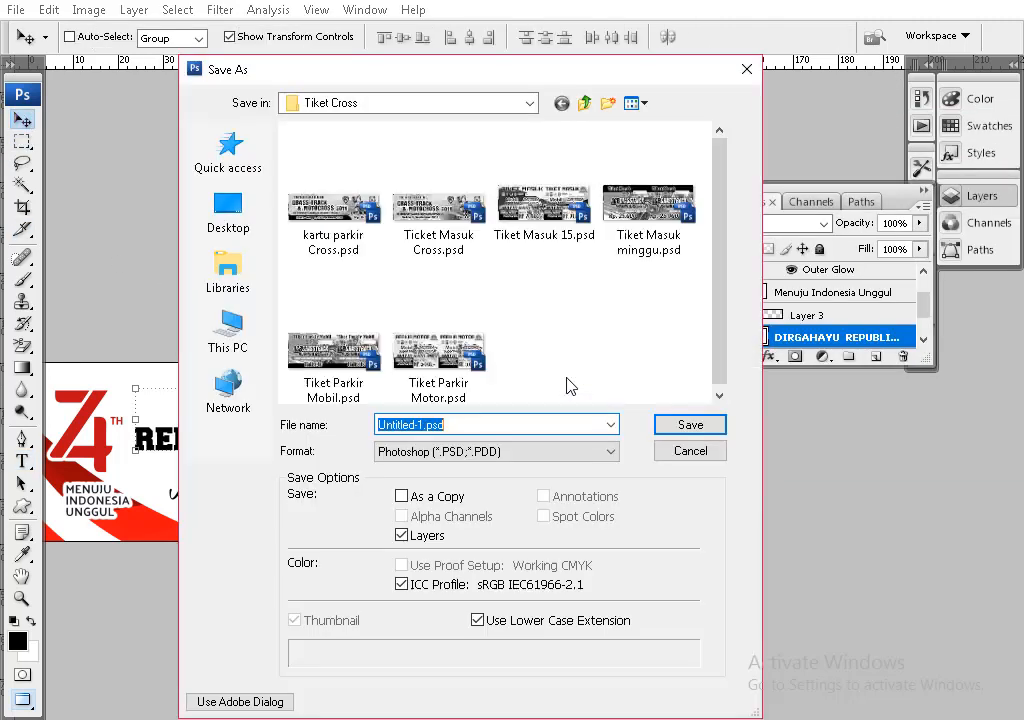
{"action": "left_click", "coordinate": [695, 452]}
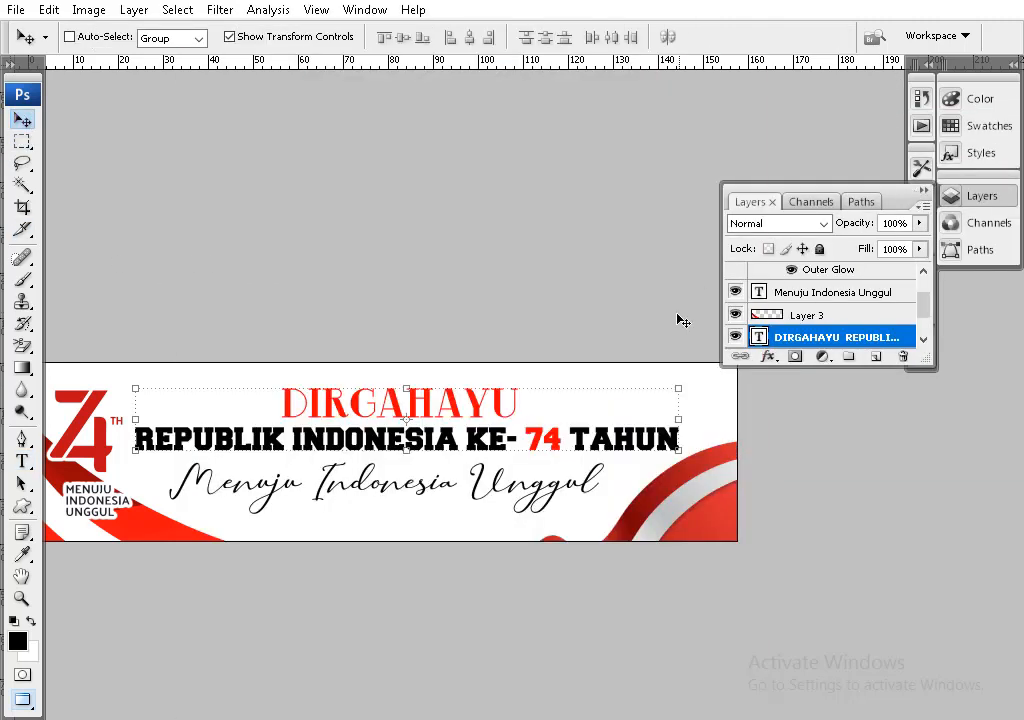
{"action": "left_click", "coordinate": [922, 191]}
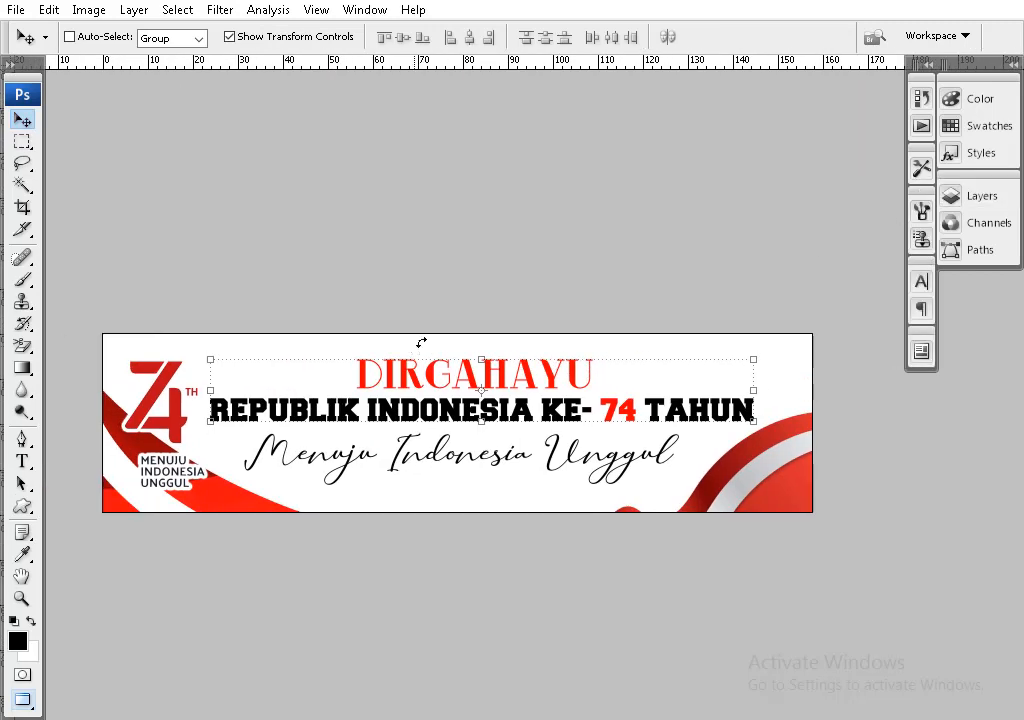
{"action": "key", "text": "m"}
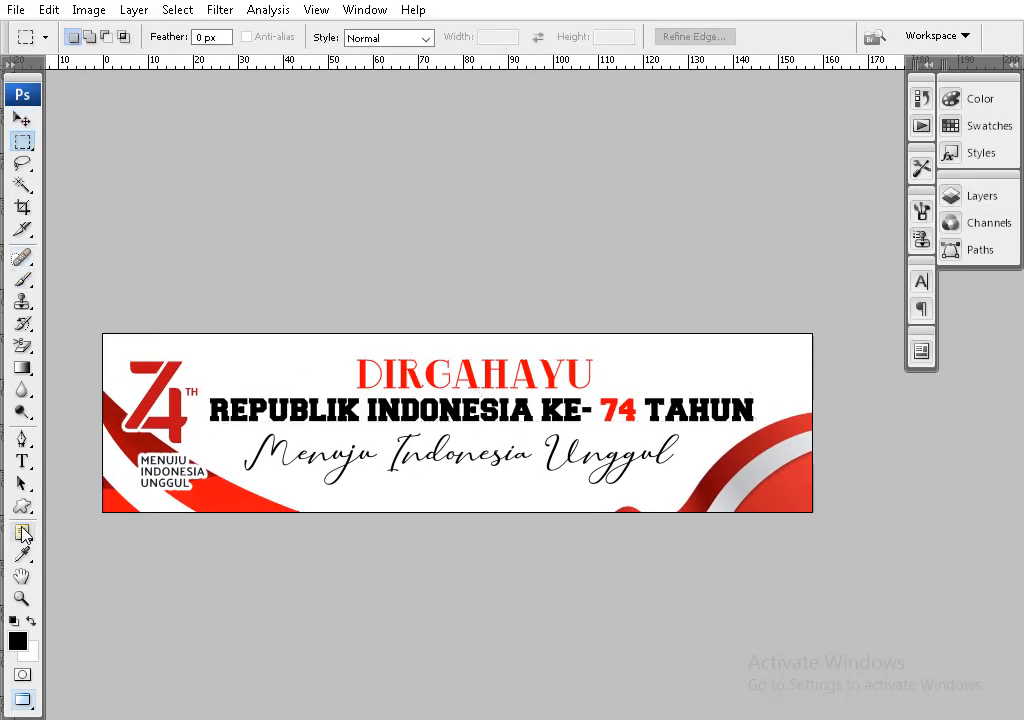
{"action": "left_click_drag", "start_coordinate": [21, 506], "coordinate": [105, 503]}
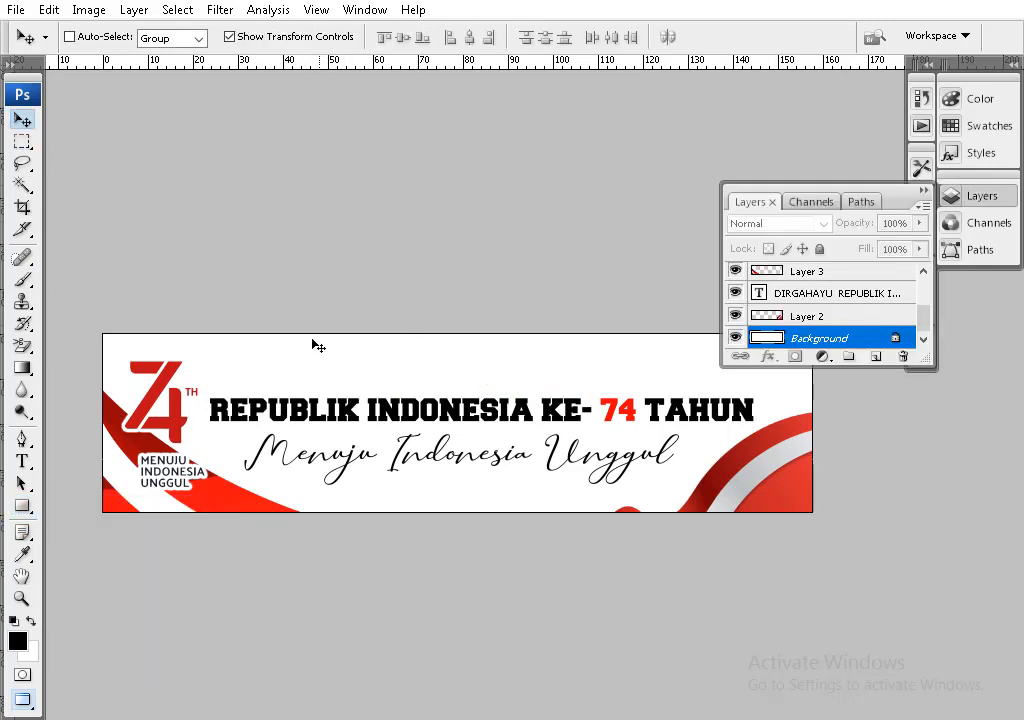
Draw a closed shape with the Pen tool directly above the background layer, covering the banner's top edge with a wavy lower boundary.
{"action": "key", "text": "p"}
{"action": "left_click", "coordinate": [77, 367]}
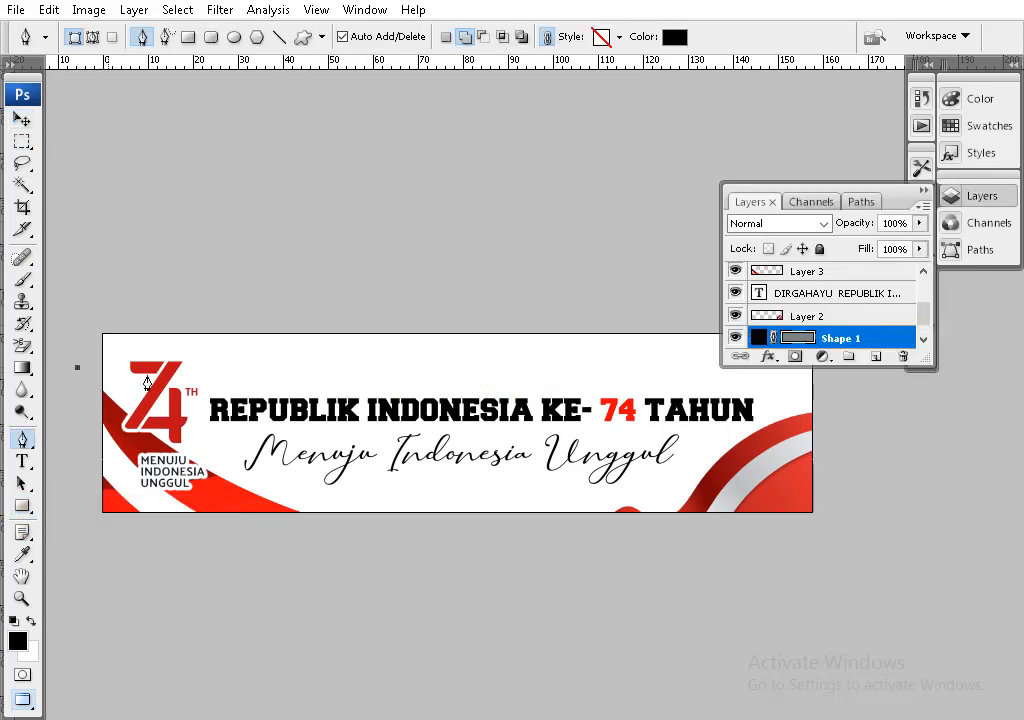
{"action": "left_click_drag", "start_coordinate": [202, 372], "coordinate": [320, 406]}
{"action": "key", "text": "ctrl+z"}
{"action": "left_click_drag", "start_coordinate": [174, 372], "coordinate": [251, 355]}
{"action": "left_click_drag", "start_coordinate": [386, 372], "coordinate": [449, 399]}
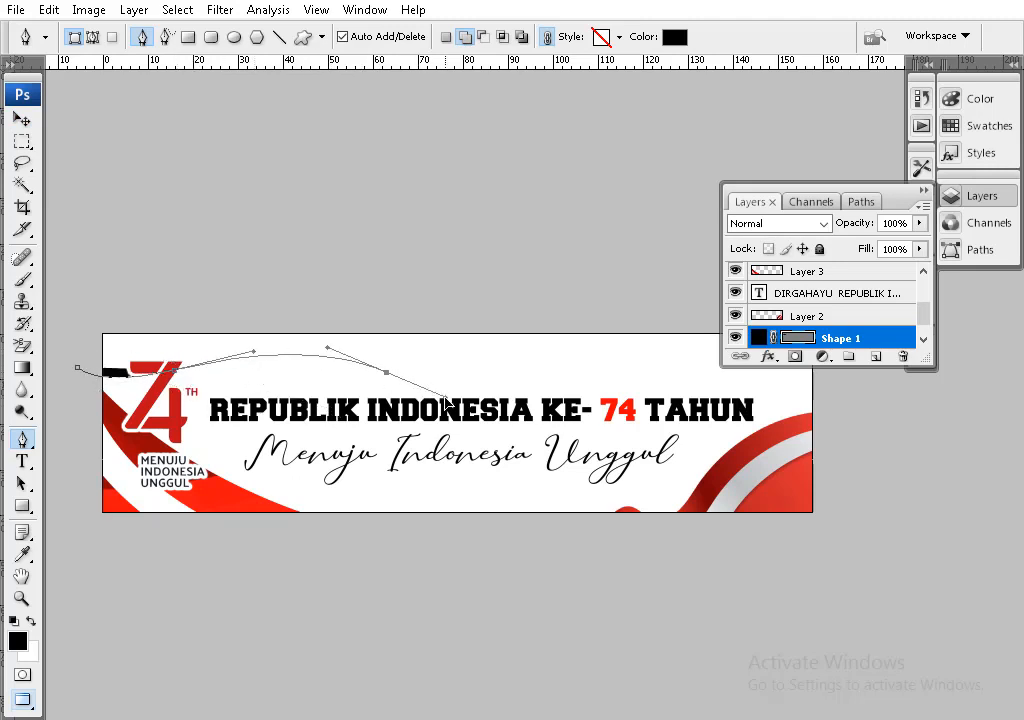
{"action": "left_click_drag", "start_coordinate": [529, 369], "coordinate": [426, 361]}
{"action": "key", "text": "ctrl+z"}
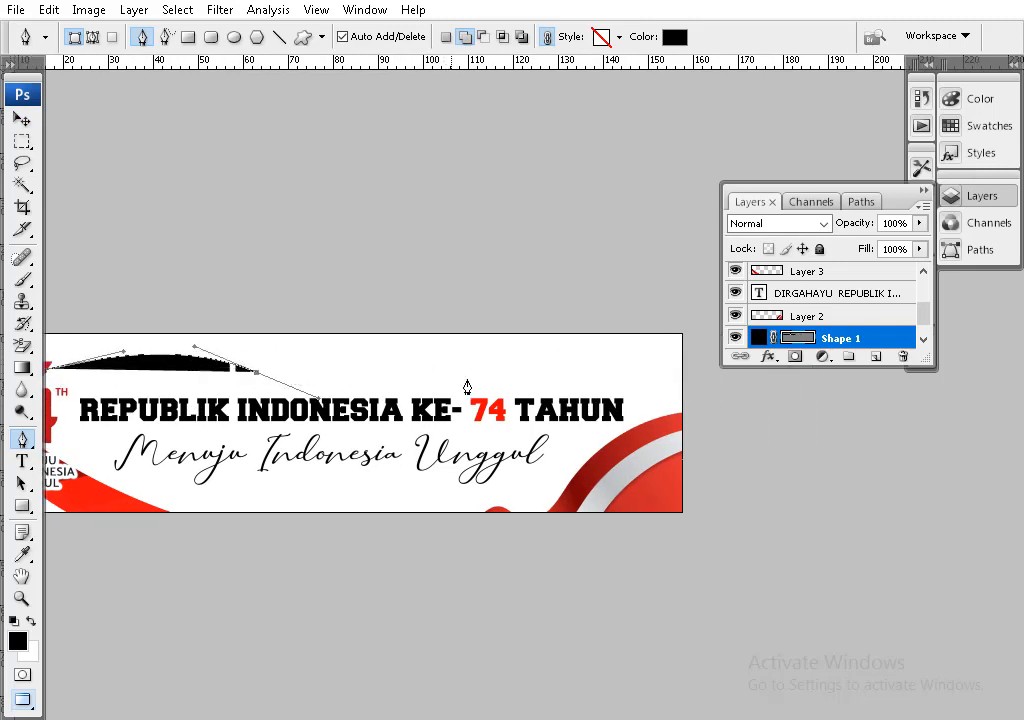
{"action": "left_click_drag", "start_coordinate": [496, 377], "coordinate": [532, 356]}
{"action": "key", "text": "ctrl+z"}
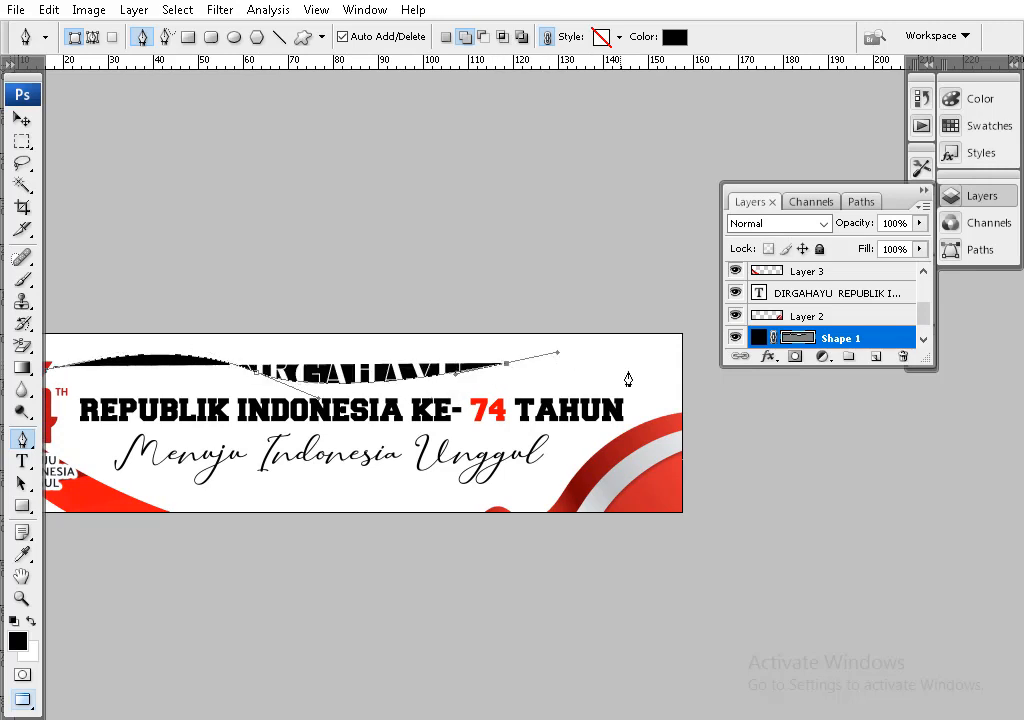
{"action": "left_click_drag", "start_coordinate": [709, 357], "coordinate": [663, 272]}
{"action": "left_click_drag", "start_coordinate": [355, 293], "coordinate": [555, 286]}
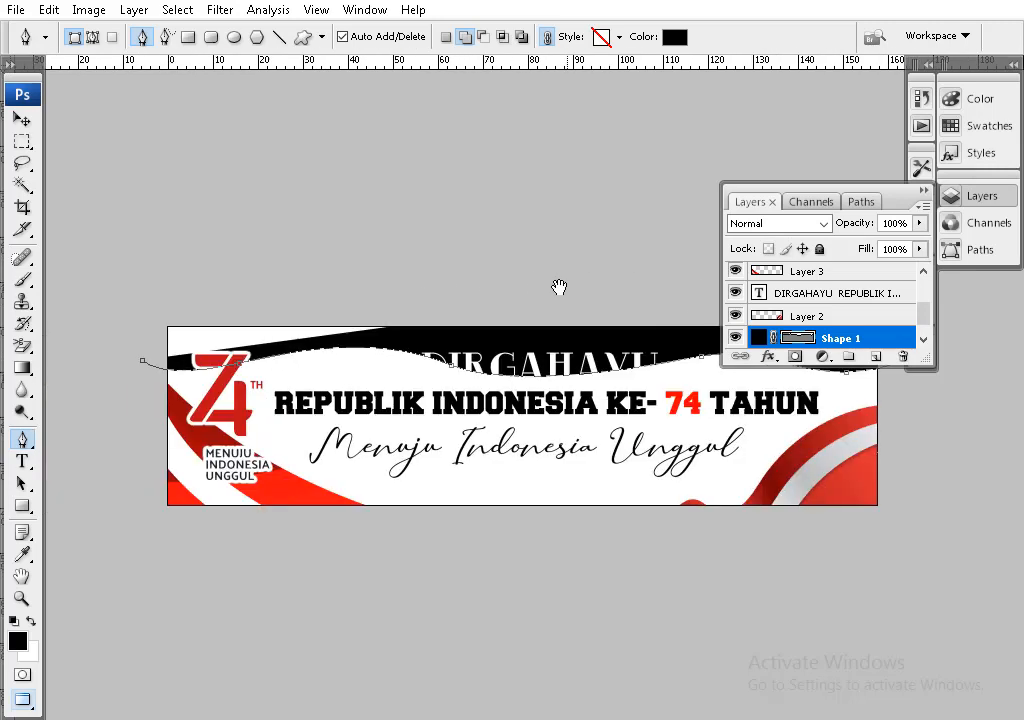
{"action": "left_click", "coordinate": [148, 313]}
{"action": "left_click", "coordinate": [148, 366]}
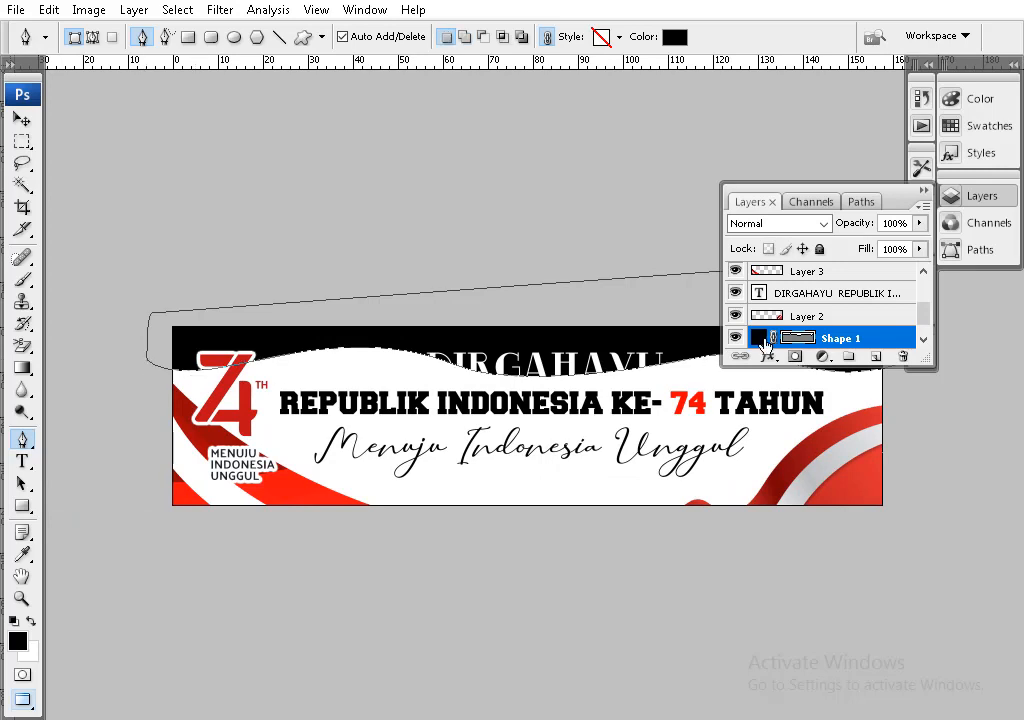
Change the wavy top shape's fill colour to pure red, with a red value of 255.
{"action": "double_click", "coordinate": [758, 343]}
{"action": "type", "text": "255"}
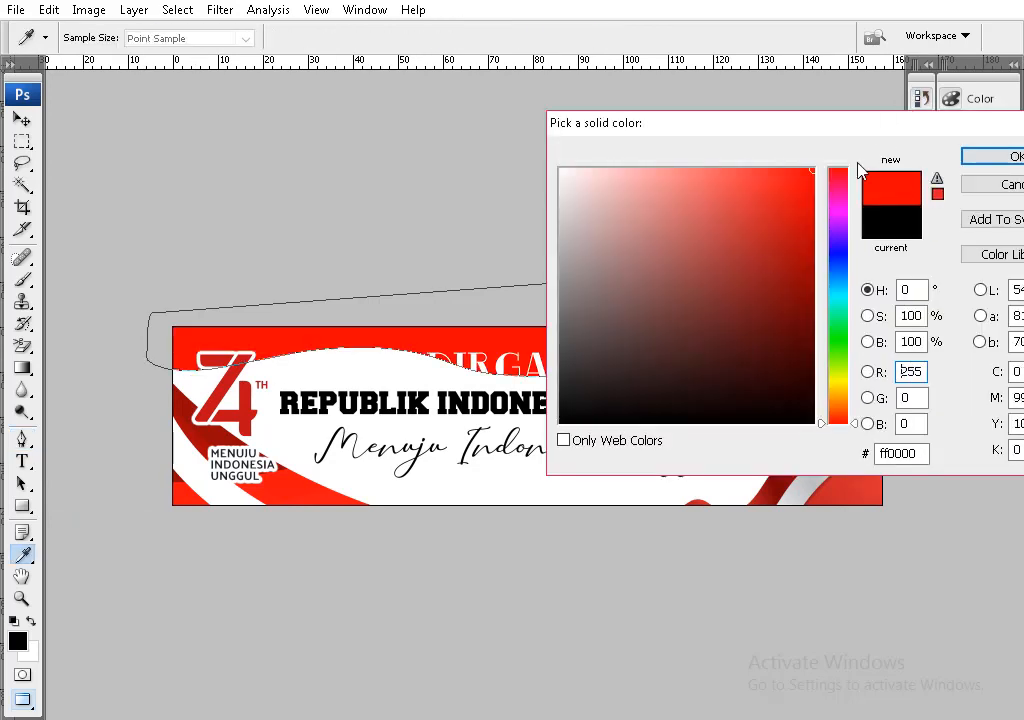
{"action": "key", "text": "Return"}
{"action": "left_click", "coordinate": [22, 141]}
{"action": "left_click", "coordinate": [22, 119]}
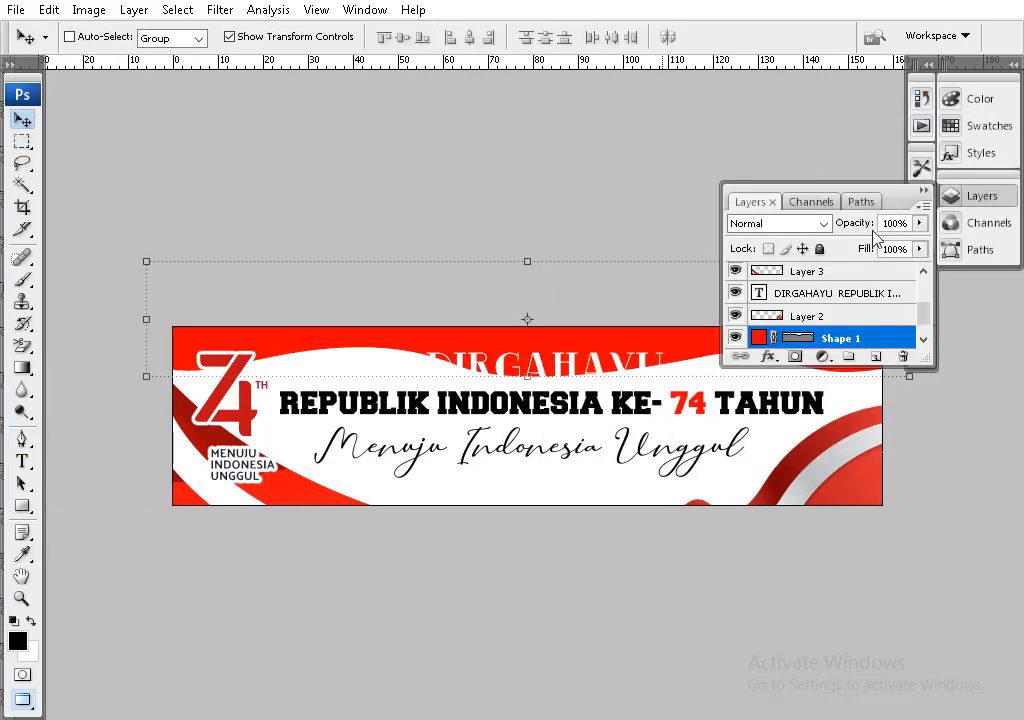
Add a drop shadow to the wavy red top shape with a distance of 61 px and an angle of 132°.
{"action": "left_click", "coordinate": [766, 356]}
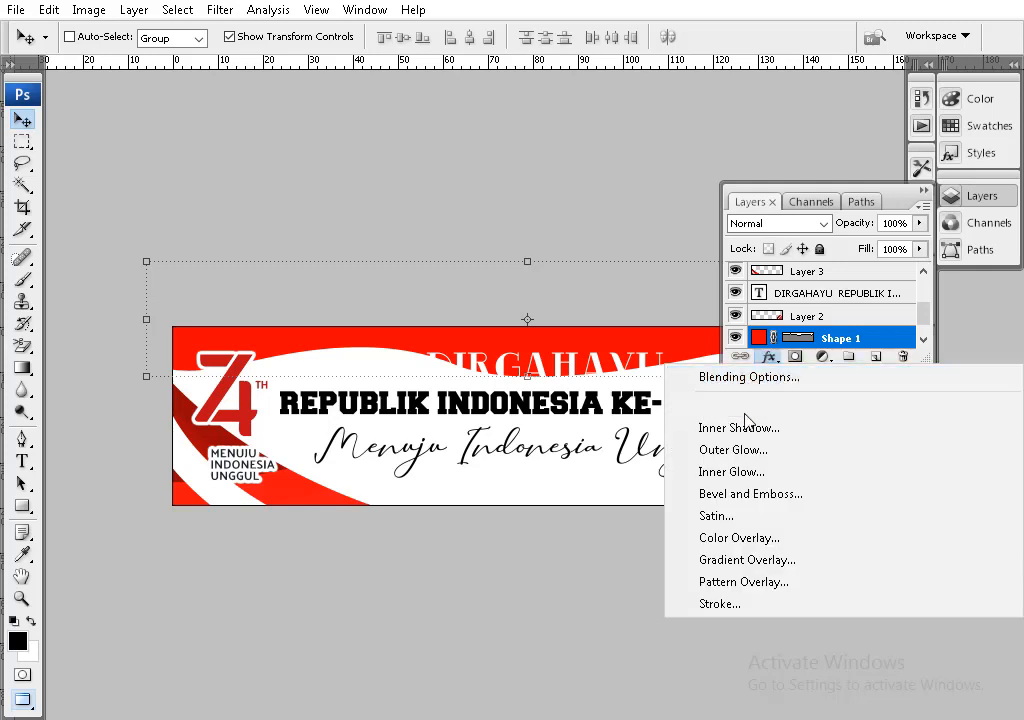
{"action": "left_click", "coordinate": [752, 404]}
{"action": "left_click_drag", "start_coordinate": [882, 263], "coordinate": [931, 267]}
{"action": "left_click", "coordinate": [895, 229]}
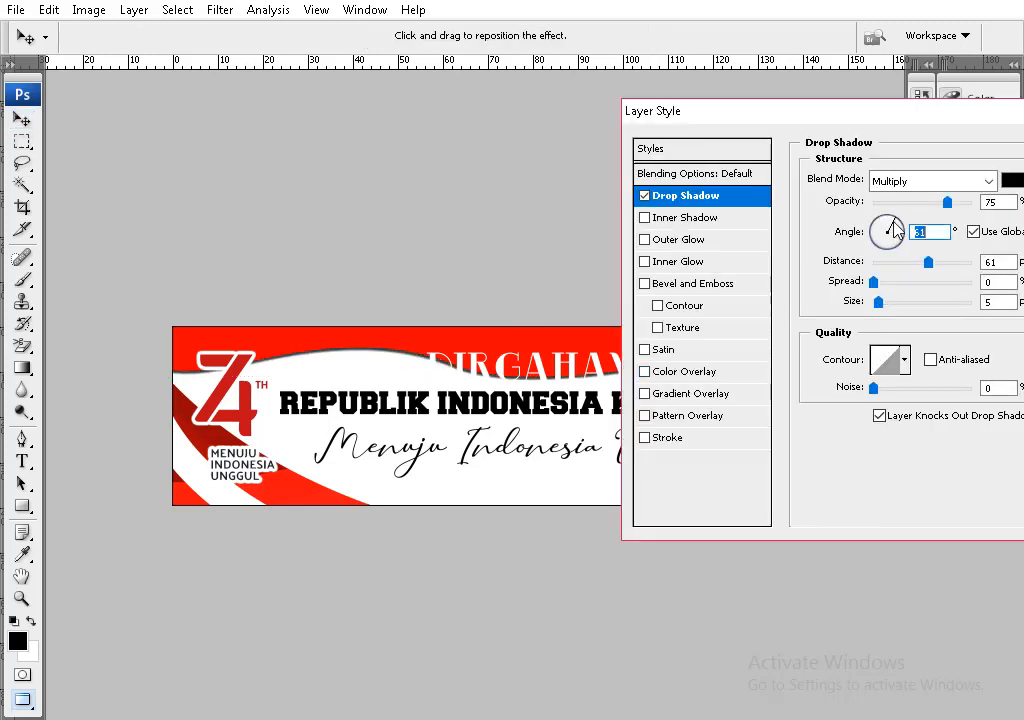
{"action": "left_click", "coordinate": [877, 232]}
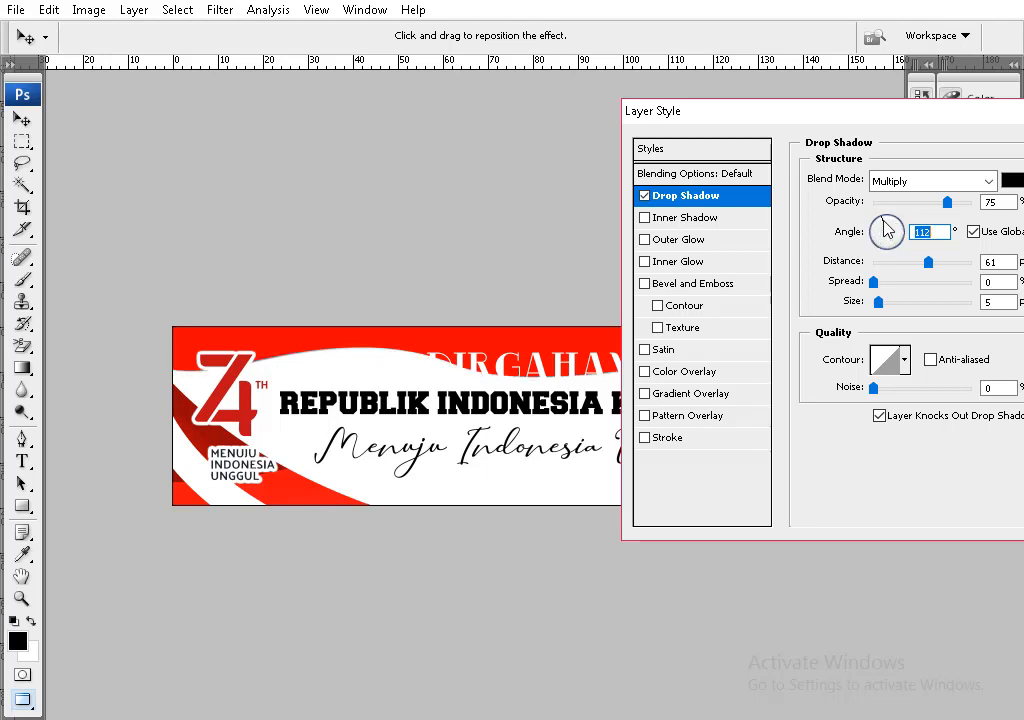
{"action": "left_click", "coordinate": [877, 225]}
{"action": "left_click_drag", "start_coordinate": [881, 229], "coordinate": [882, 231]}
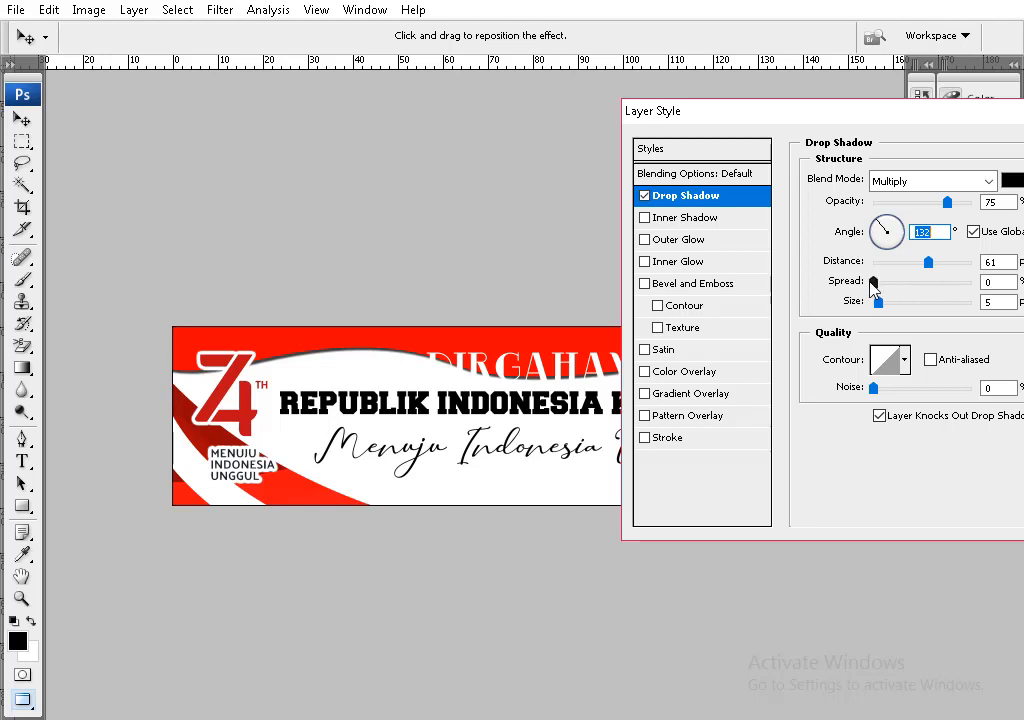
Increase the drop shadow's spread and size, lower its opacity, and apply the layer style.
{"action": "mouse_move", "coordinate": [873, 284]}
{"action": "left_mouse_down"}
{"action": "mouse_move", "coordinate": [928, 288]}
{"action": "mouse_move", "coordinate": [887, 284]}
{"action": "left_mouse_up"}
{"action": "left_click_drag", "start_coordinate": [878, 303], "coordinate": [923, 304]}
{"action": "left_click_drag", "start_coordinate": [947, 202], "coordinate": [897, 230]}
{"action": "key", "text": "Return"}
On the greeting text layer, recolour the word "DIRGAHAYU" pure red.
{"action": "left_click_drag", "start_coordinate": [575, 411], "coordinate": [411, 419]}
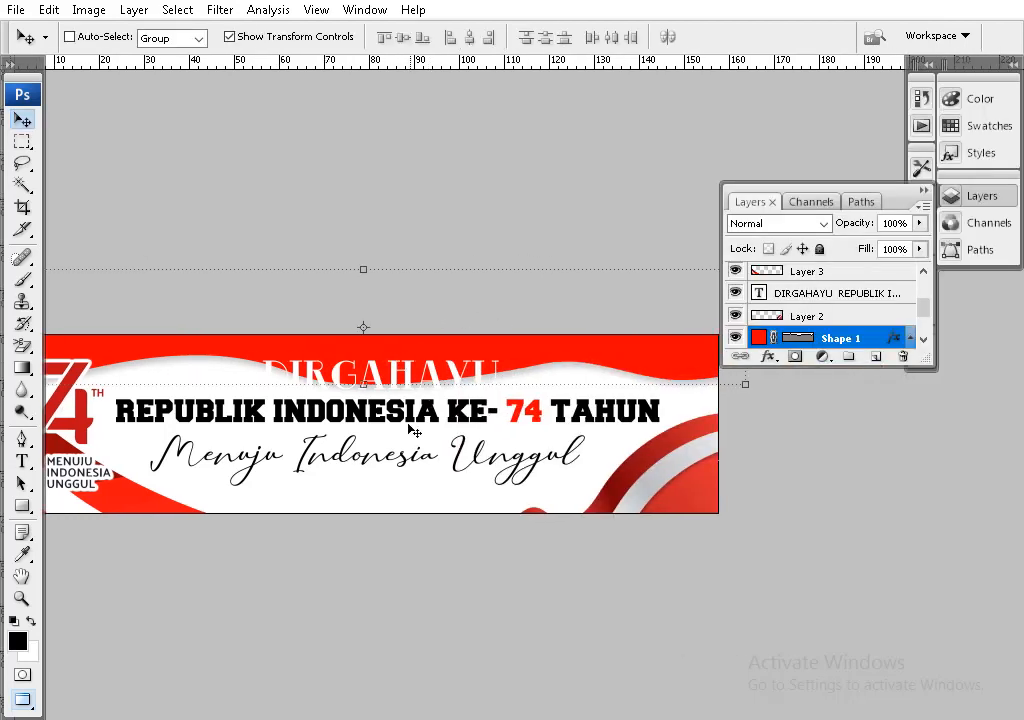
{"action": "right_click", "coordinate": [411, 419]}
{"action": "left_click", "coordinate": [450, 428]}
{"action": "key", "text": "t"}
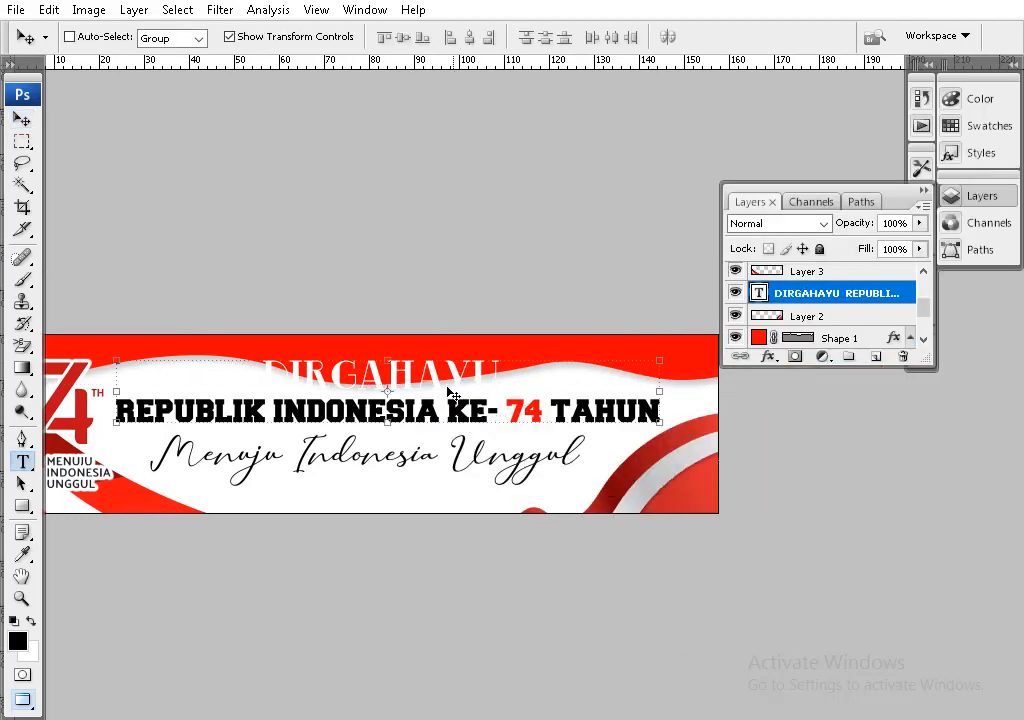
{"action": "double_click", "coordinate": [446, 378]}
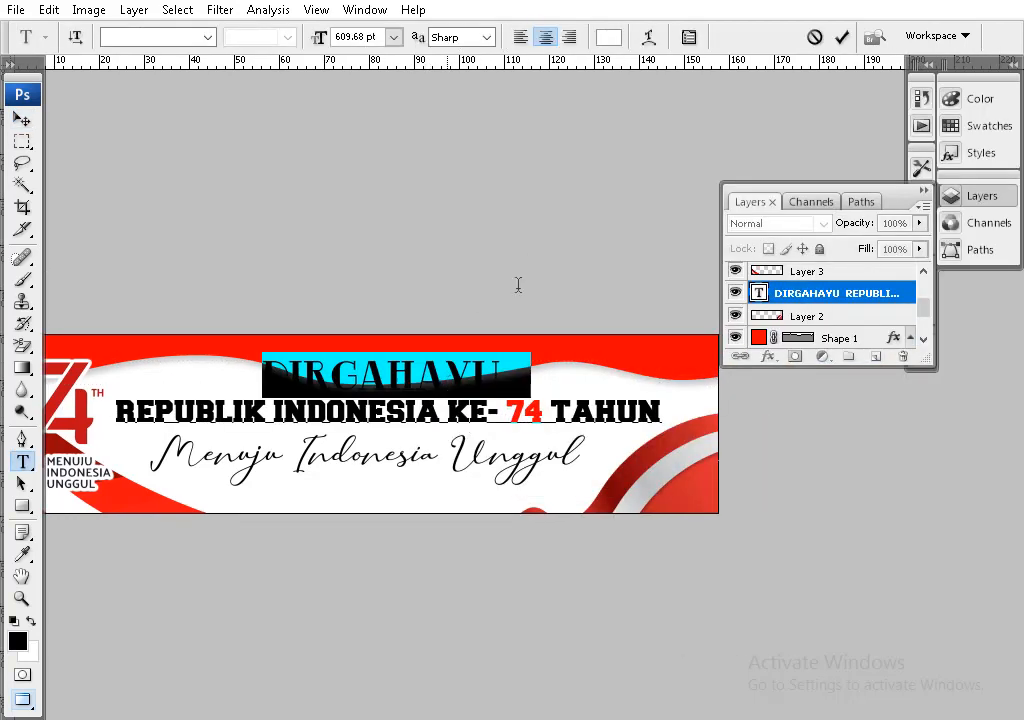
{"action": "left_click", "coordinate": [607, 37]}
{"action": "left_click_drag", "start_coordinate": [727, 254], "coordinate": [793, 157]}
{"action": "key", "text": "Return"}
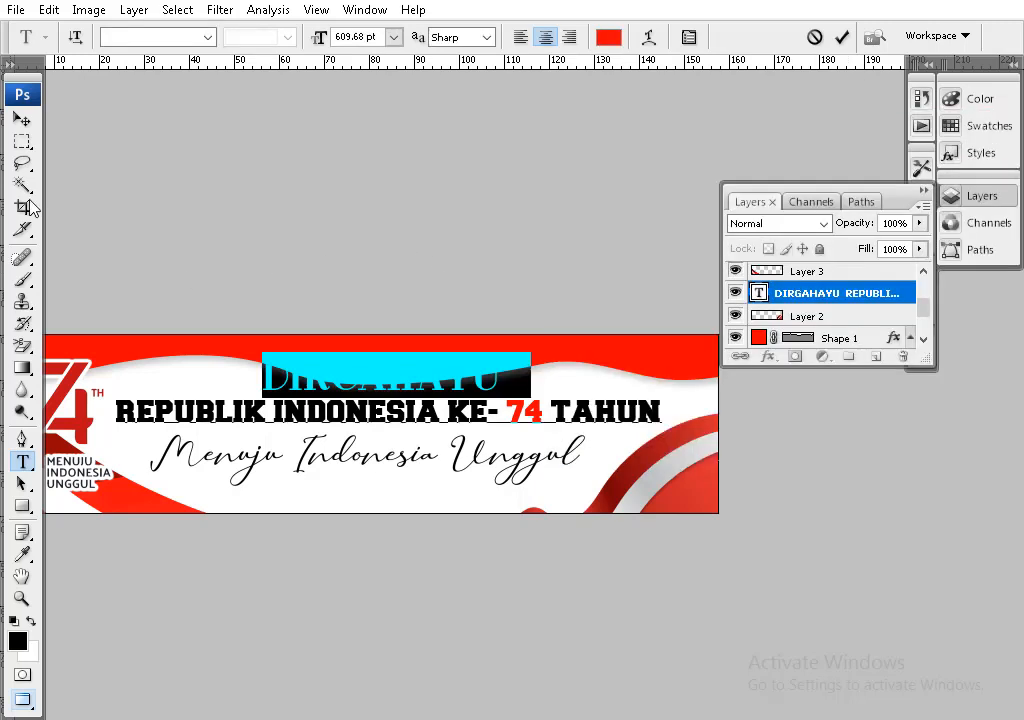
{"action": "left_click", "coordinate": [21, 120]}
Add a white outside stroke to the greeting text layer and thicken it.
{"action": "left_click", "coordinate": [768, 357]}
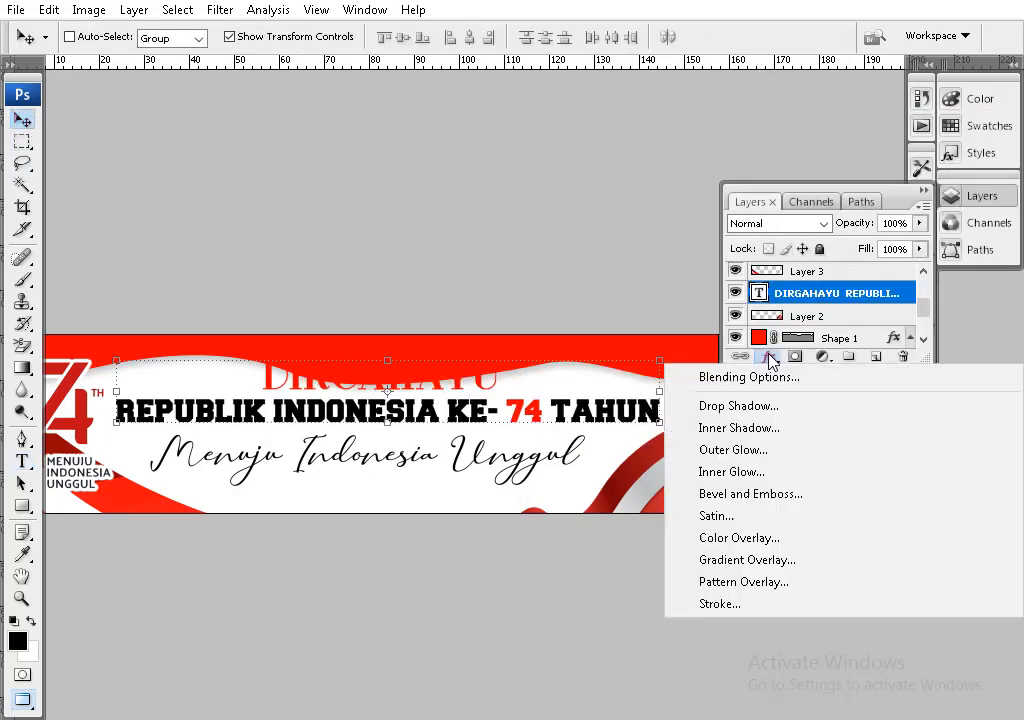
{"action": "left_click", "coordinate": [720, 600]}
{"action": "left_click", "coordinate": [842, 308]}
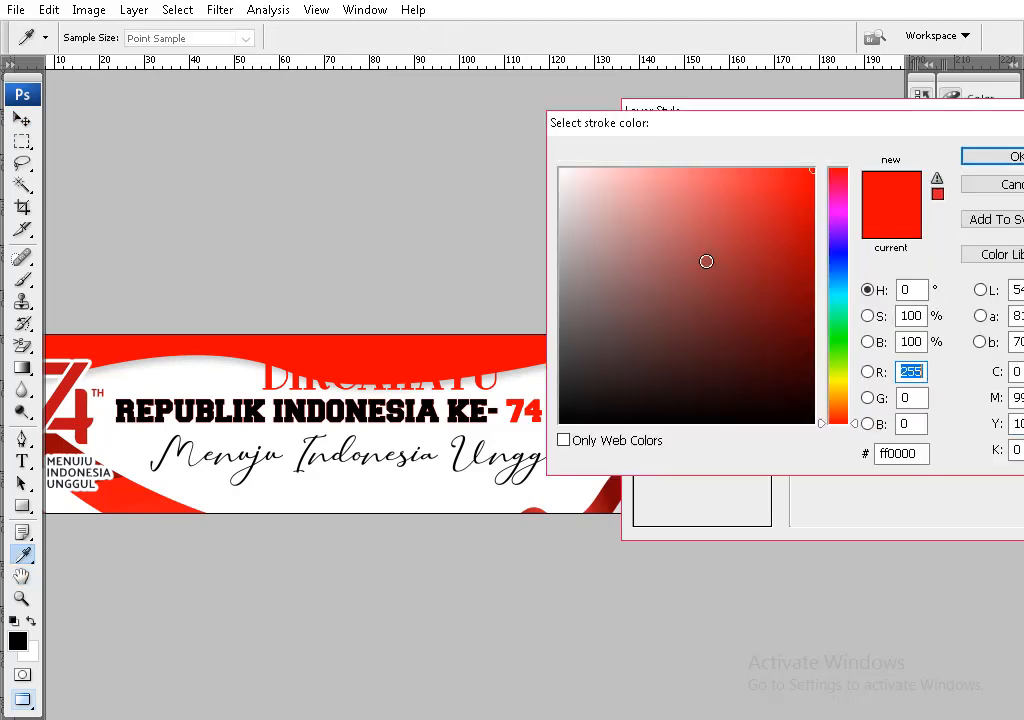
{"action": "left_click_drag", "start_coordinate": [706, 260], "coordinate": [552, 117]}
{"action": "key", "text": "Return"}
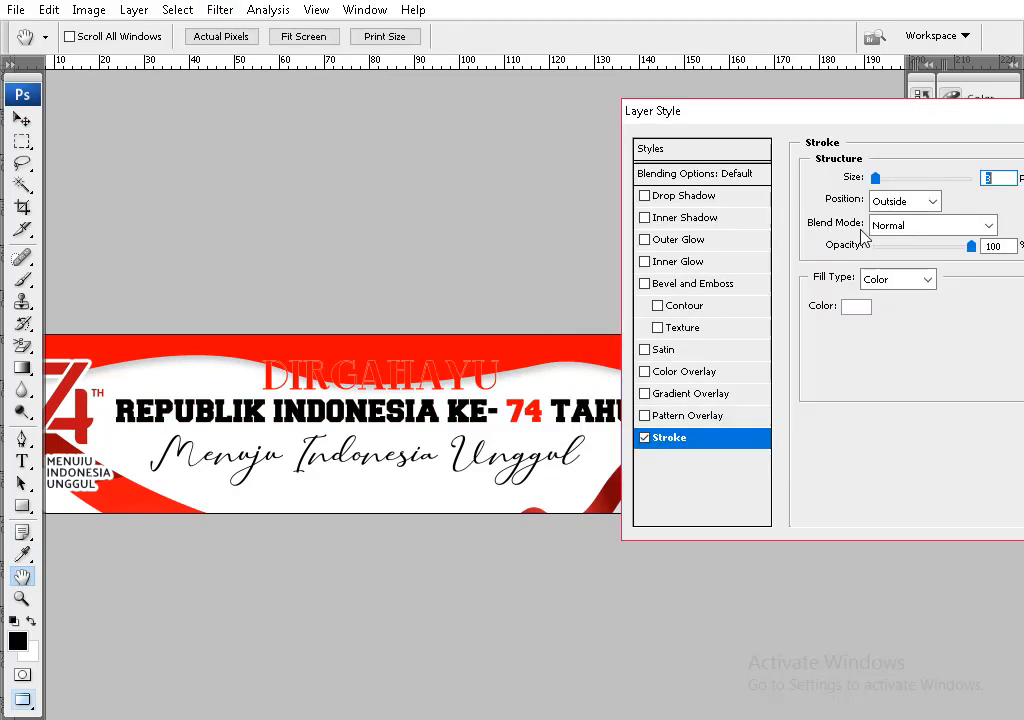
{"action": "left_click_drag", "start_coordinate": [875, 178], "coordinate": [900, 183]}
{"action": "key", "text": "Return"}
Enlarge the word "DIRGAHAYU" in the greeting to 671.68 pt.
{"action": "mouse_move", "coordinate": [390, 414]}
{"action": "left_mouse_down"}
{"action": "mouse_move", "coordinate": [487, 343]}
{"action": "mouse_move", "coordinate": [443, 440]}
{"action": "mouse_move", "coordinate": [509, 403]}
{"action": "mouse_move", "coordinate": [570, 485]}
{"action": "left_mouse_up"}
{"action": "scroll", "coordinate": [490, 345], "scroll_direction": "down", "scroll_amount": 1}
{"action": "scroll", "coordinate": [490, 424], "scroll_direction": "up", "scroll_amount": 1}
{"action": "key", "text": "t"}
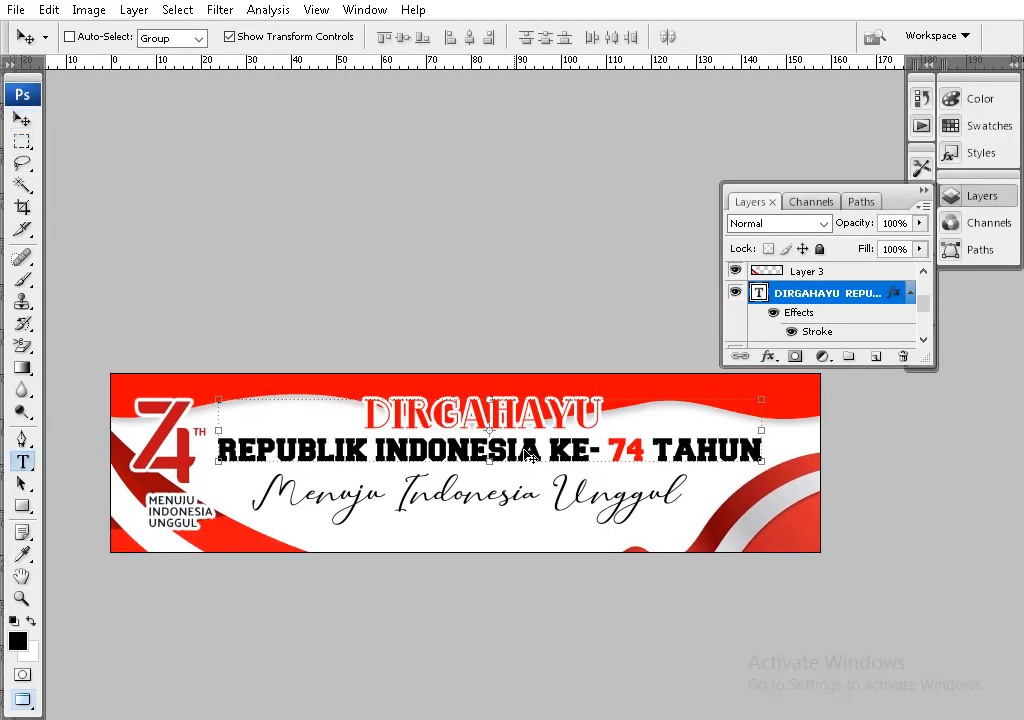
{"action": "triple_click", "coordinate": [529, 419]}
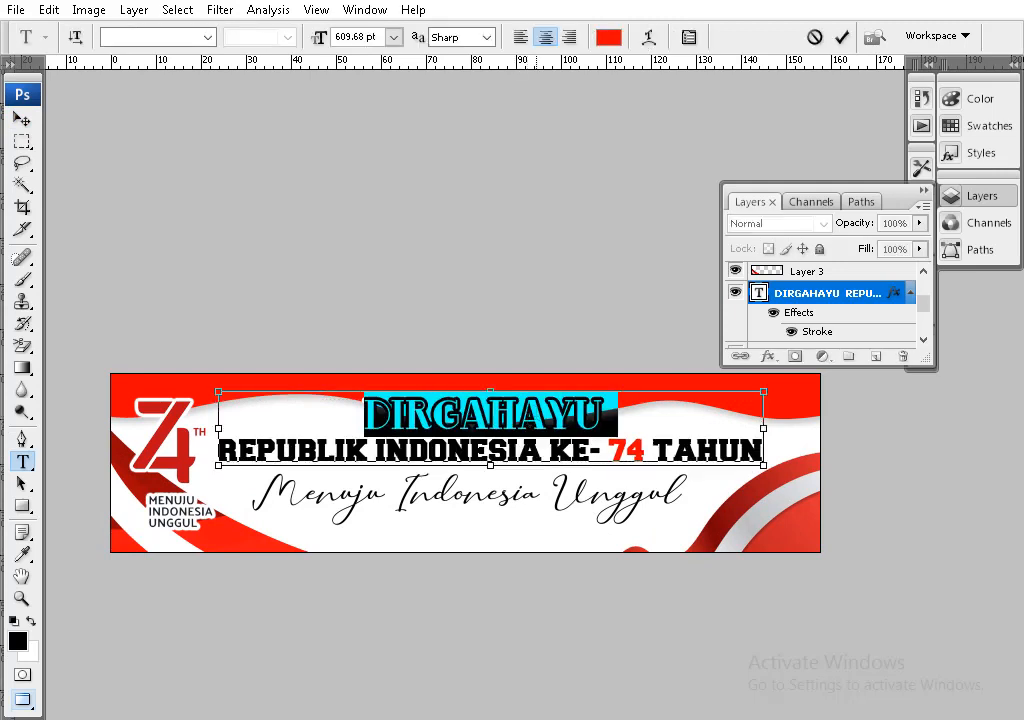
{"action": "key", "text": "ctrl+shift+period"}
{"action": "key", "text": "ctrl+shift+period"}
{"action": "key", "text": "ctrl+shift+period"}
{"action": "key", "text": "ctrl+shift+period"}
{"action": "key", "text": "ctrl+shift+period"}
{"action": "key", "text": "ctrl+shift+period"}
{"action": "key", "text": "ctrl+shift+period"}
{"action": "key", "text": "ctrl+shift+period"}
{"action": "key", "text": "ctrl+shift+period"}
{"action": "key", "text": "ctrl+shift+period"}
{"action": "key", "text": "ctrl+shift+period"}
{"action": "key", "text": "ctrl+shift+period"}
{"action": "key", "text": "ctrl+shift+period"}
{"action": "key", "text": "ctrl+shift+period"}
{"action": "key", "text": "ctrl+shift+period"}
{"action": "key", "text": "ctrl+shift+period"}
{"action": "key", "text": "ctrl+shift+period"}
{"action": "key", "text": "ctrl+shift+period"}
{"action": "key", "text": "ctrl+shift+period"}
{"action": "key", "text": "ctrl+shift+period"}
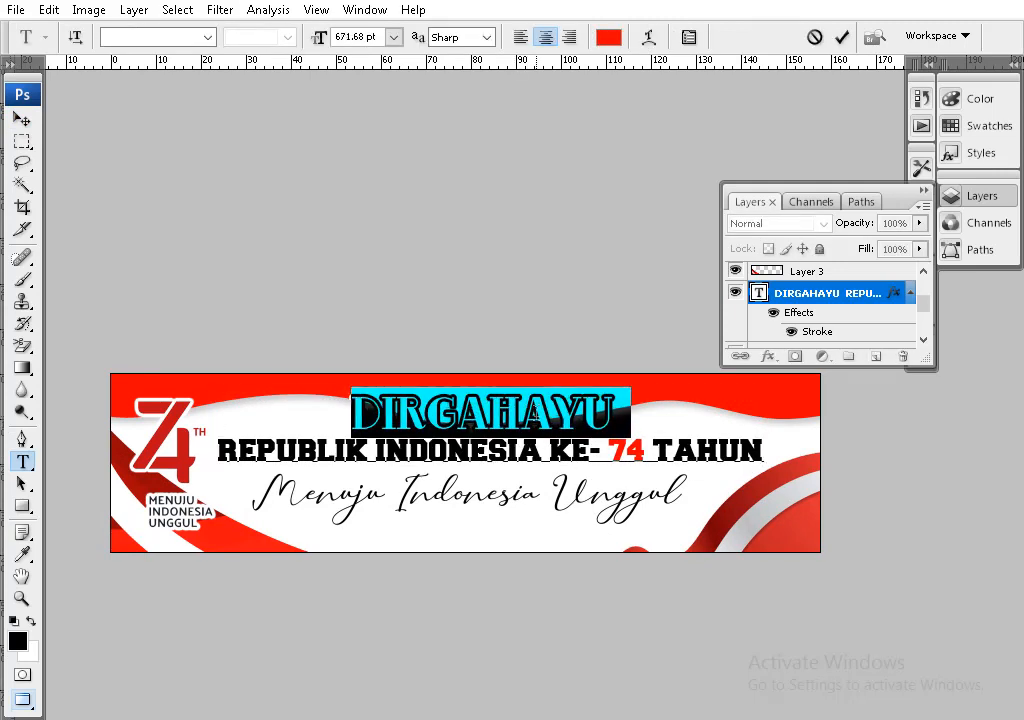
{"action": "left_click", "coordinate": [26, 120]}
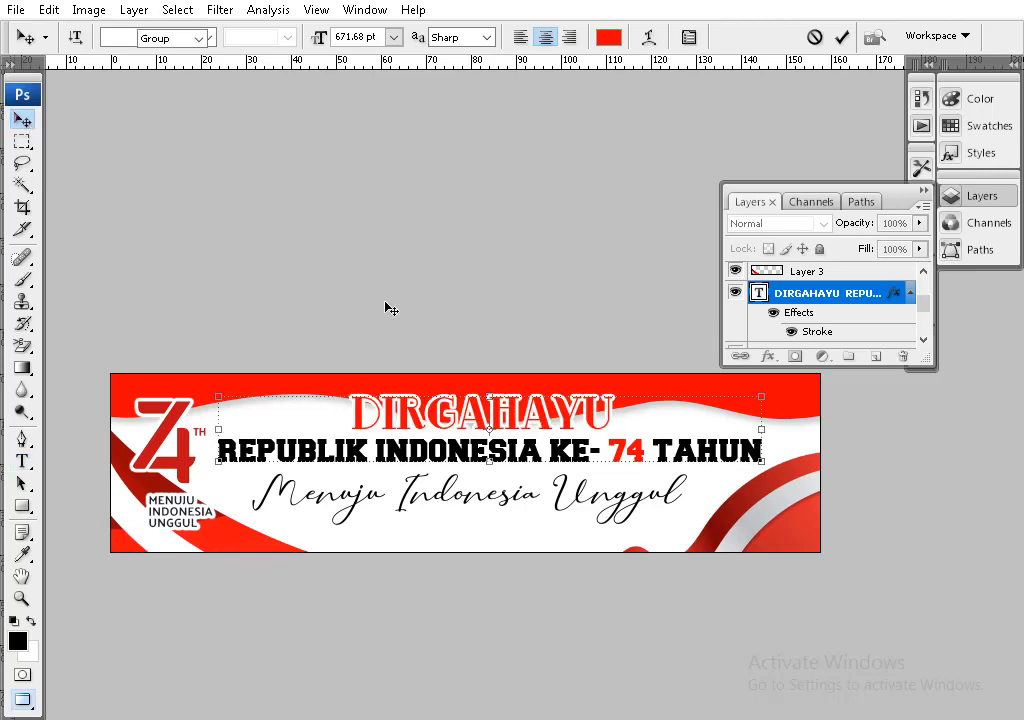
Try SF Ironsides, NEC and Gill Sans Ultra Bold as the font of the word "DIRGAHAYU" in the greeting.
{"action": "key", "text": "t"}
{"action": "double_click", "coordinate": [440, 413]}
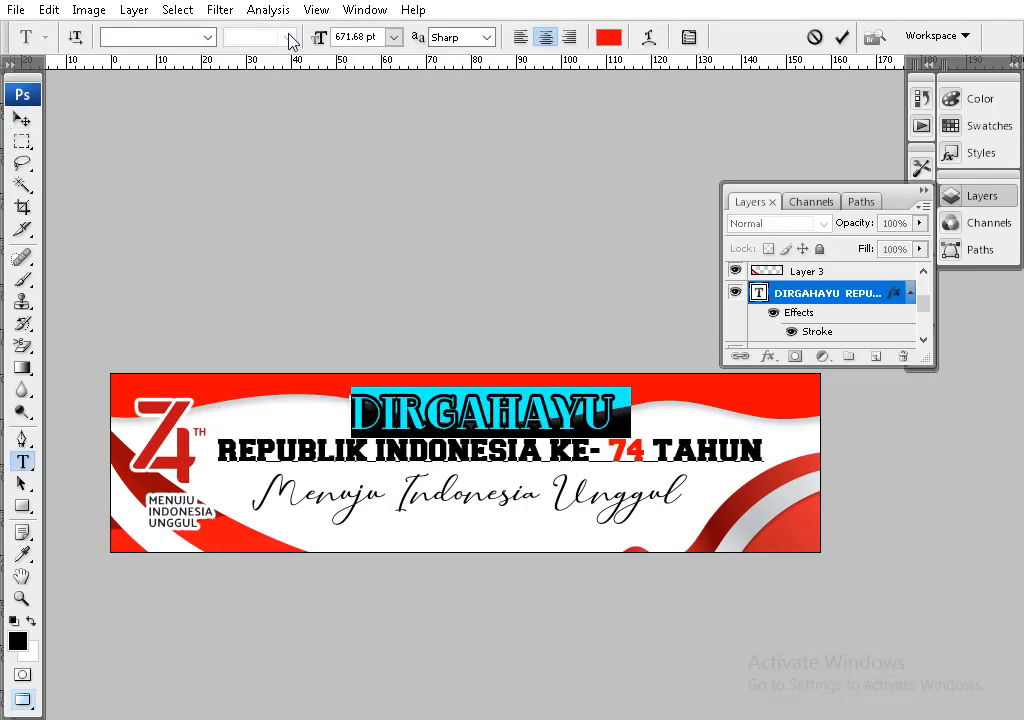
{"action": "left_click", "coordinate": [207, 38]}
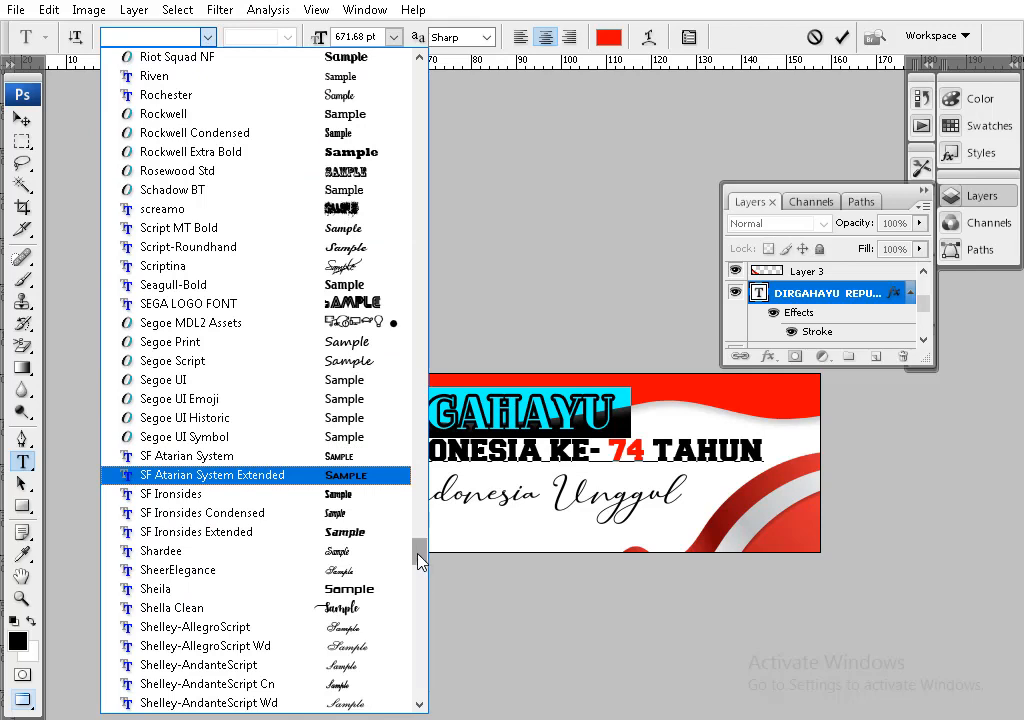
{"action": "left_click", "coordinate": [359, 494]}
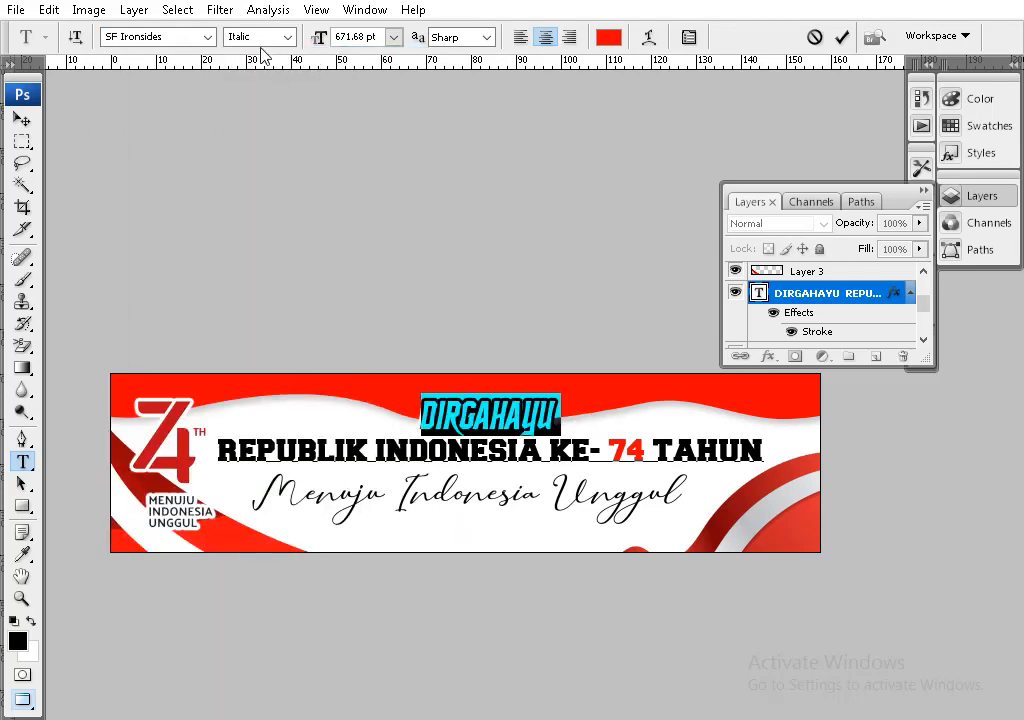
{"action": "left_click", "coordinate": [207, 37]}
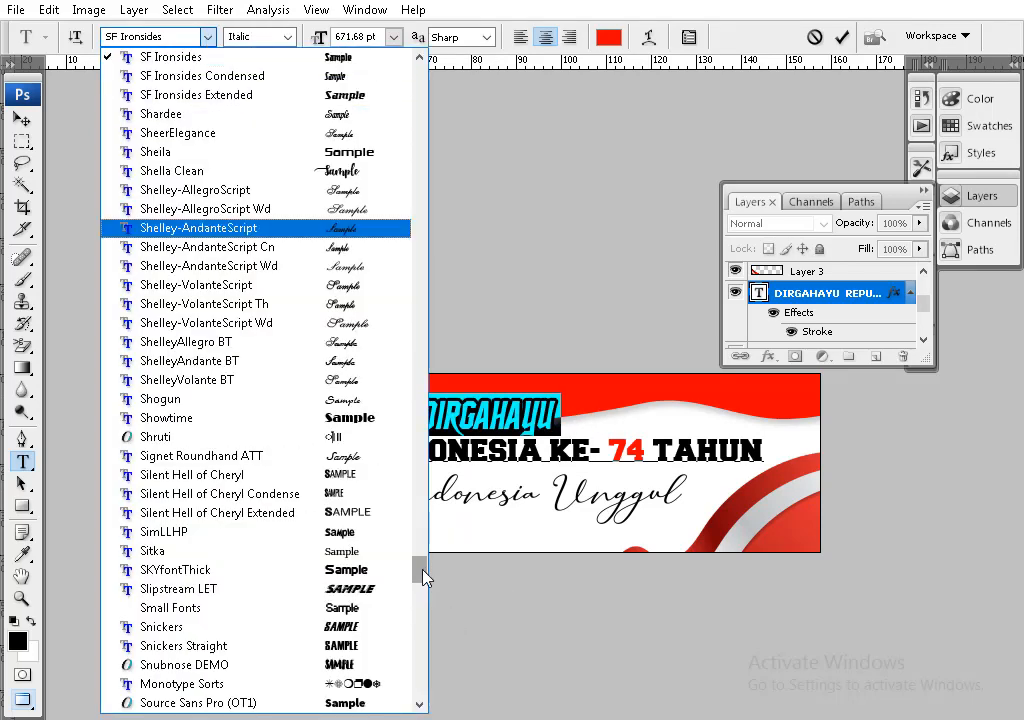
{"action": "left_click_drag", "start_coordinate": [424, 577], "coordinate": [420, 537]}
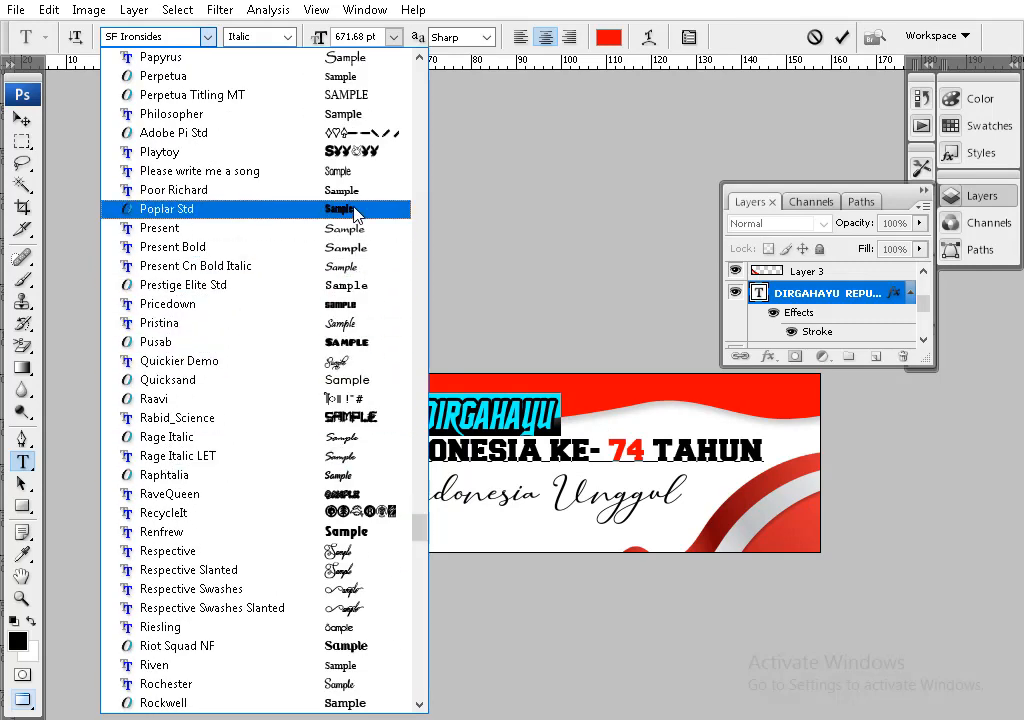
{"action": "left_click_drag", "start_coordinate": [422, 530], "coordinate": [429, 485]}
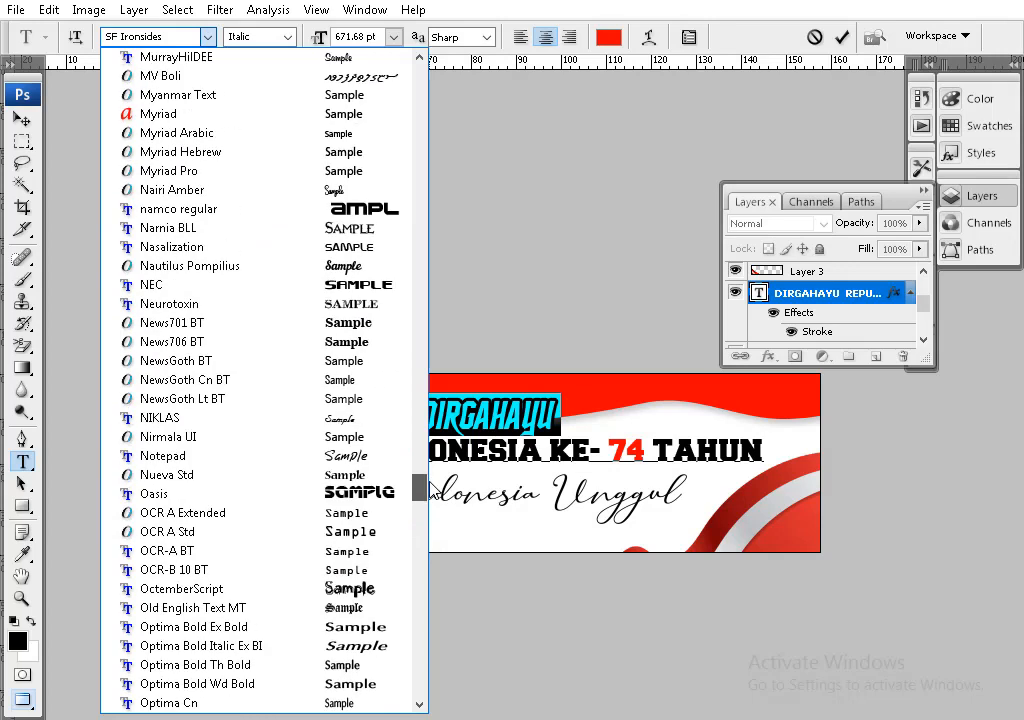
{"action": "left_click", "coordinate": [365, 287]}
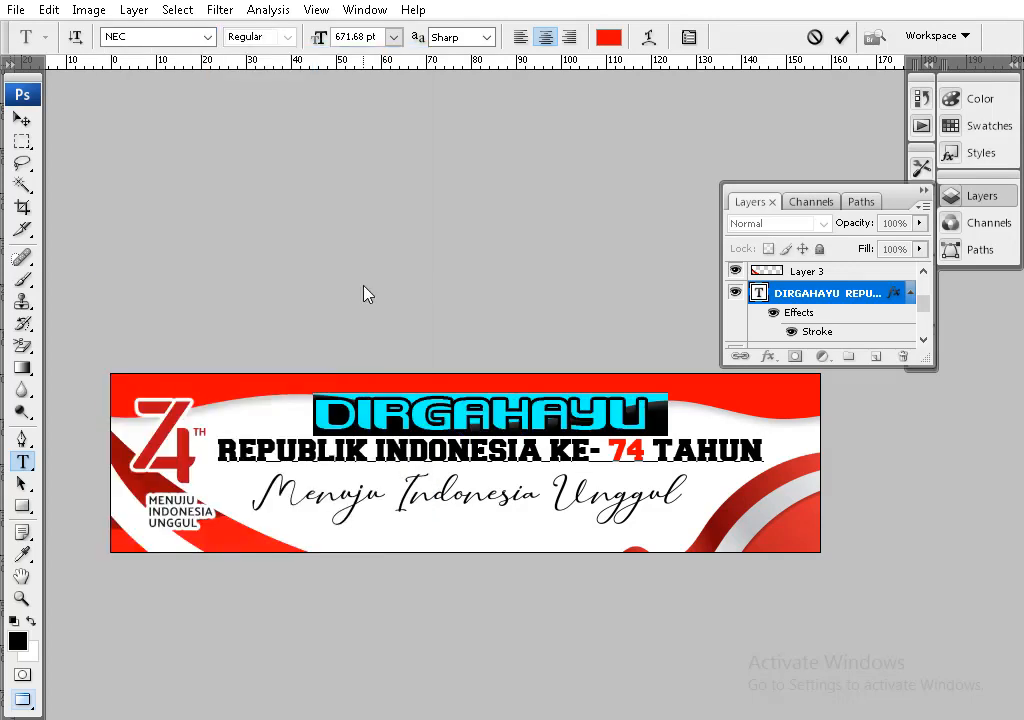
{"action": "left_click", "coordinate": [207, 37]}
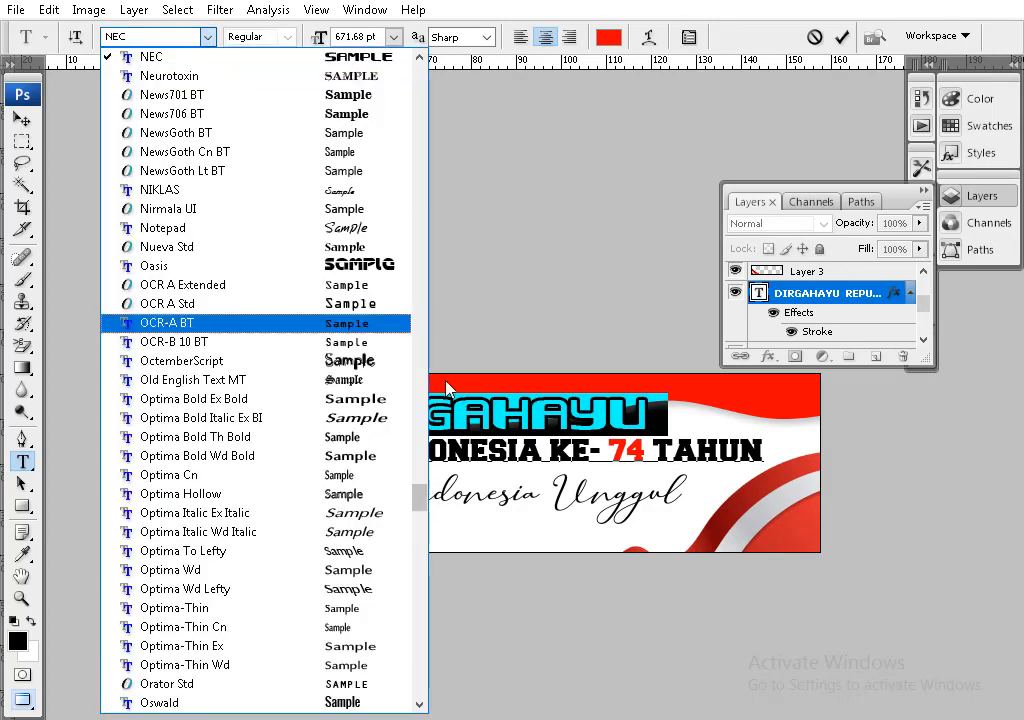
{"action": "left_click_drag", "start_coordinate": [422, 500], "coordinate": [428, 380]}
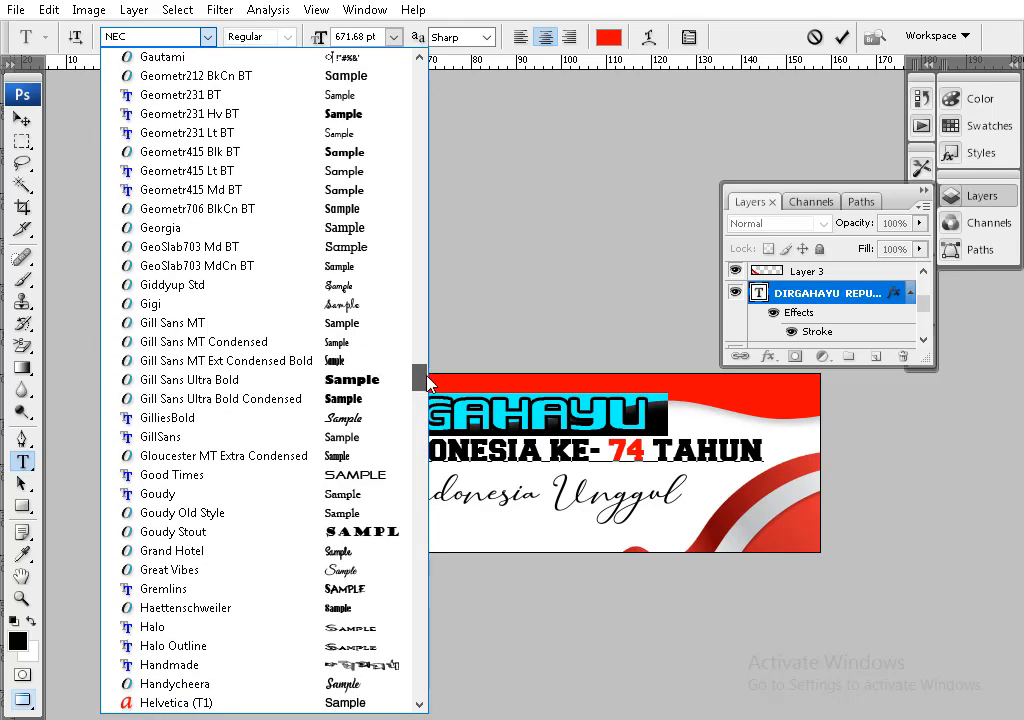
{"action": "left_click", "coordinate": [362, 385]}
Set the font of the word "DIRGAHAYU" to Davida Bd BT.
{"action": "left_click", "coordinate": [208, 36]}
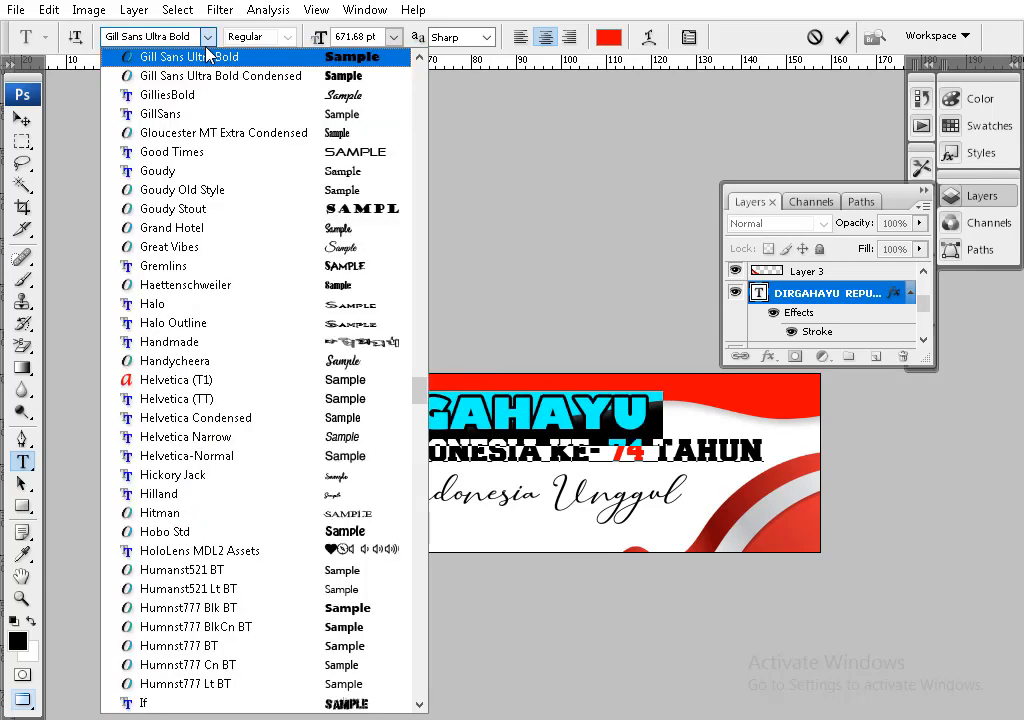
{"action": "left_click_drag", "start_coordinate": [415, 405], "coordinate": [432, 288]}
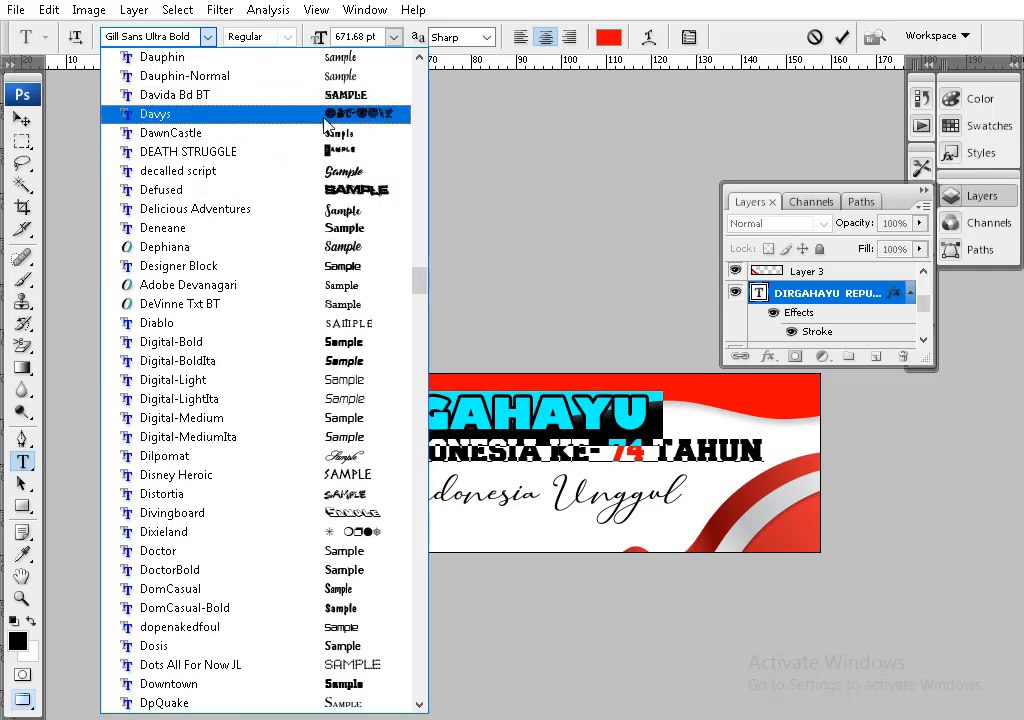
{"action": "left_click", "coordinate": [362, 113]}
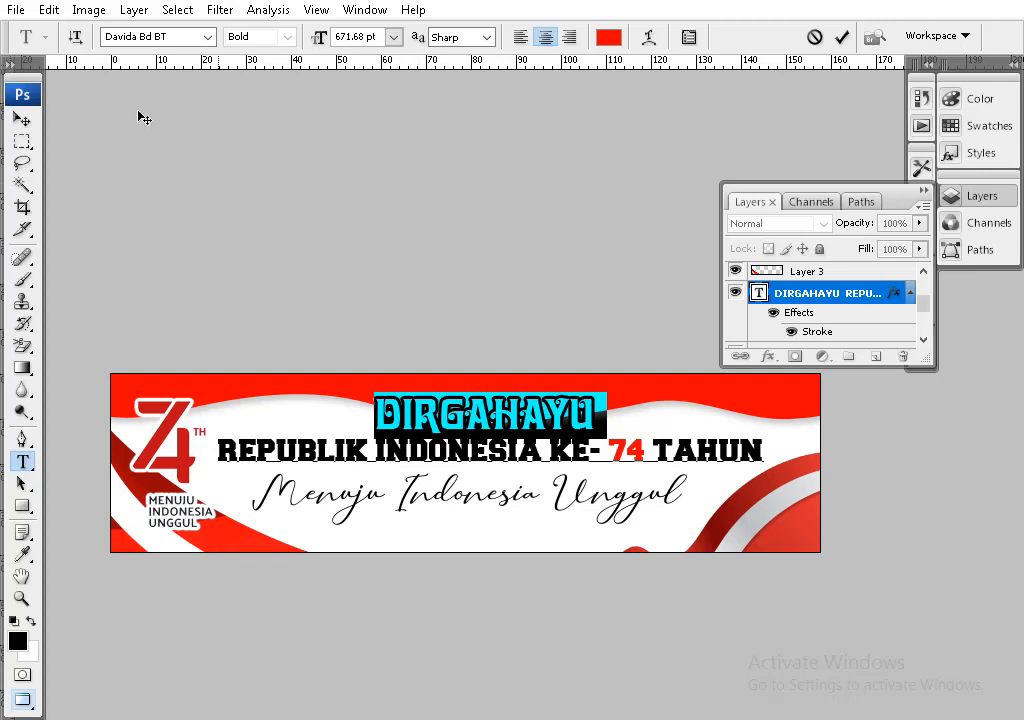
{"action": "left_click", "coordinate": [21, 118]}
Widen the word "DIRGAHAYU" by setting its horizontal scale to 171%.
{"action": "key", "text": "t"}
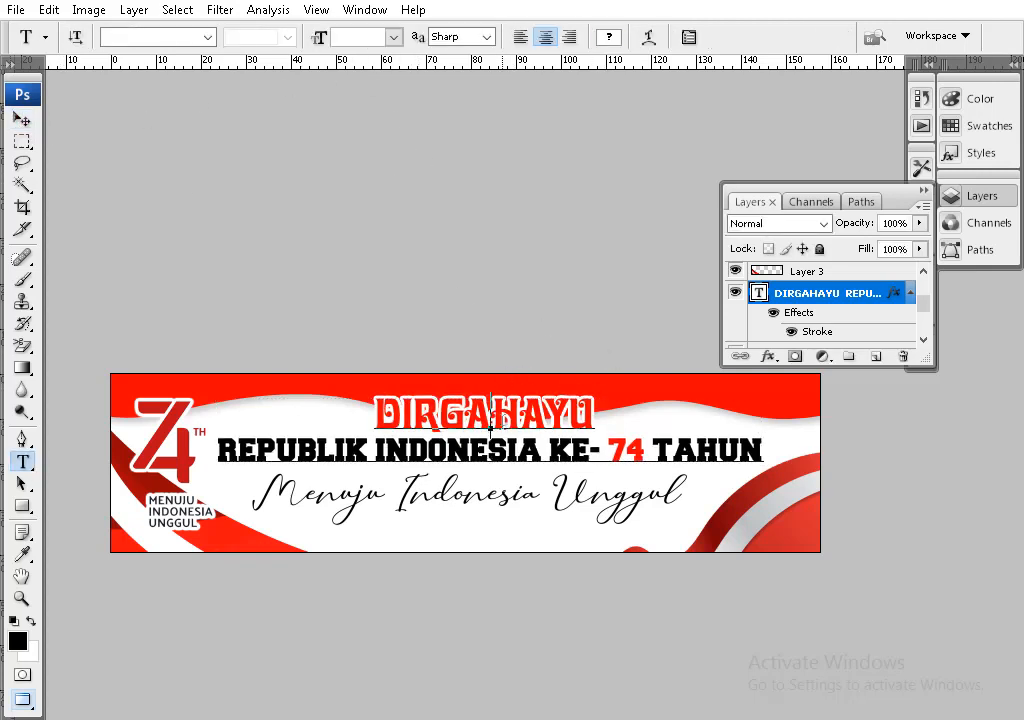
{"action": "double_click", "coordinate": [490, 415]}
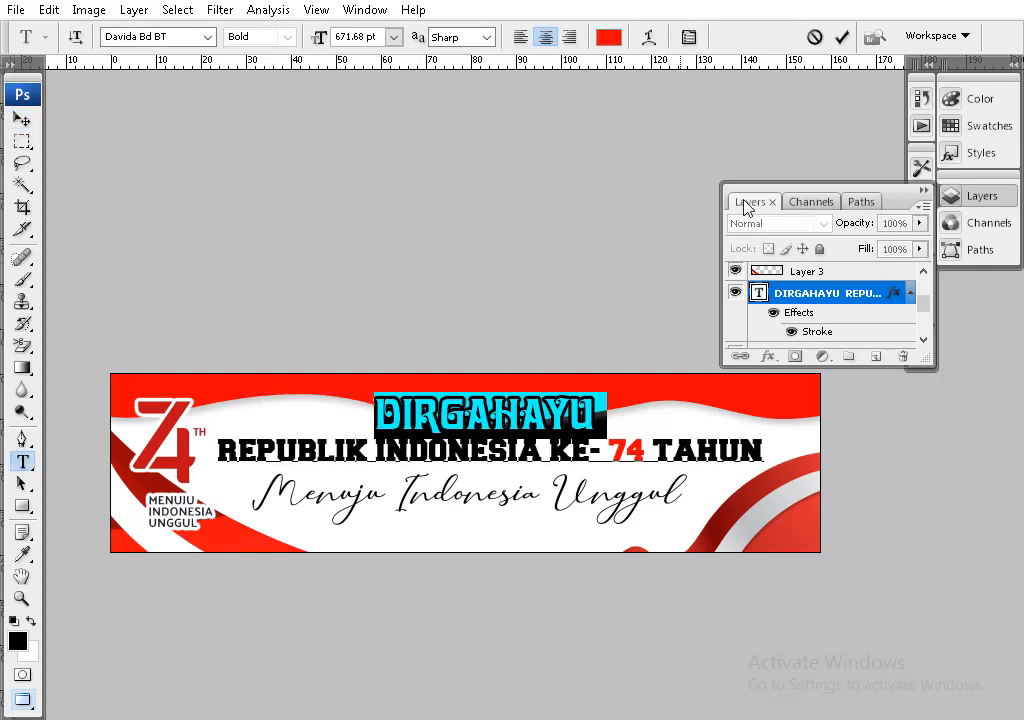
{"action": "left_click", "coordinate": [688, 37]}
{"action": "left_click", "coordinate": [861, 391]}
{"action": "type", "text": "151"}
{"action": "key", "text": "Return"}
{"action": "key", "text": "shift+Up"}
{"action": "key", "text": "shift+Up"}
{"action": "key", "text": "shift+Up"}
{"action": "key", "text": "shift+Up"}
{"action": "key", "text": "shift+Up"}
{"action": "key", "text": "shift+Up"}
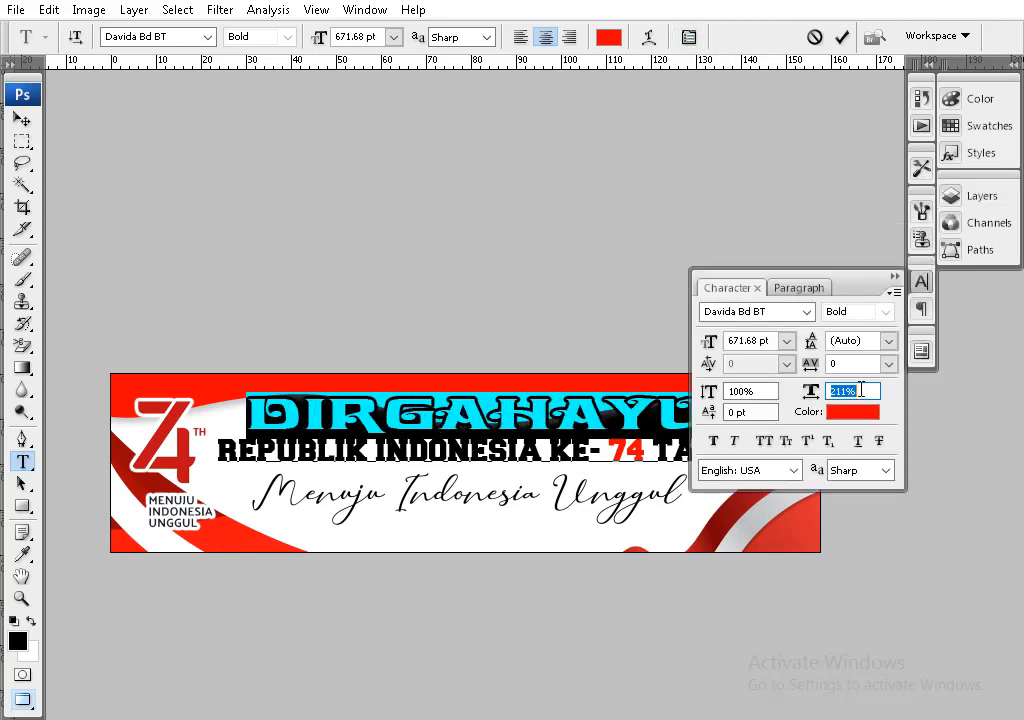
{"action": "key", "text": "shift+Down"}
{"action": "key", "text": "shift+Down"}
{"action": "key", "text": "shift+Down"}
{"action": "key", "text": "shift+Down"}
{"action": "left_click", "coordinate": [22, 120]}
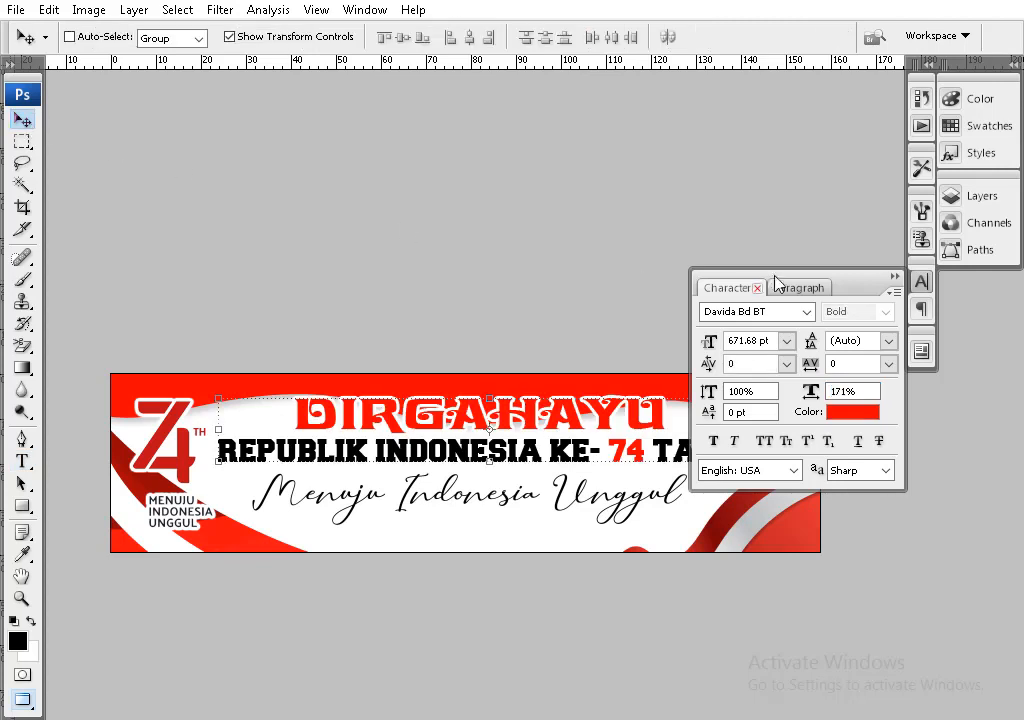
{"action": "left_click", "coordinate": [536, 356]}
Draw a closed Pen tool shape with a sagging curved upper edge across the middle of the greeting text.
{"action": "key", "text": "p"}
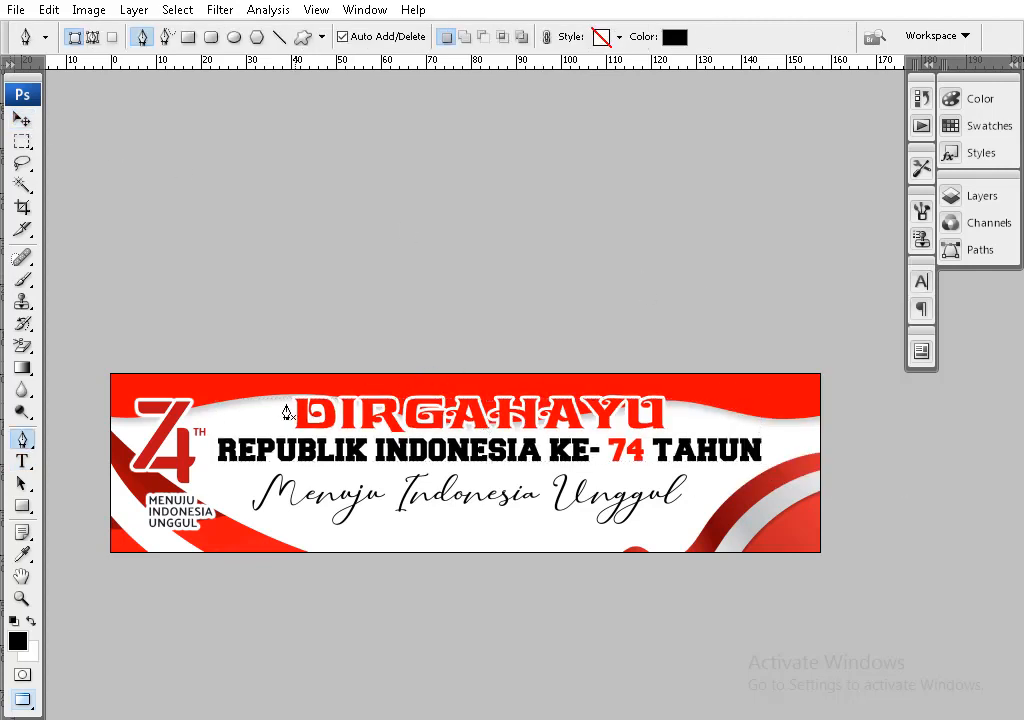
{"action": "left_click", "coordinate": [267, 404]}
{"action": "left_click", "coordinate": [537, 435]}
{"action": "left_click", "coordinate": [703, 404]}
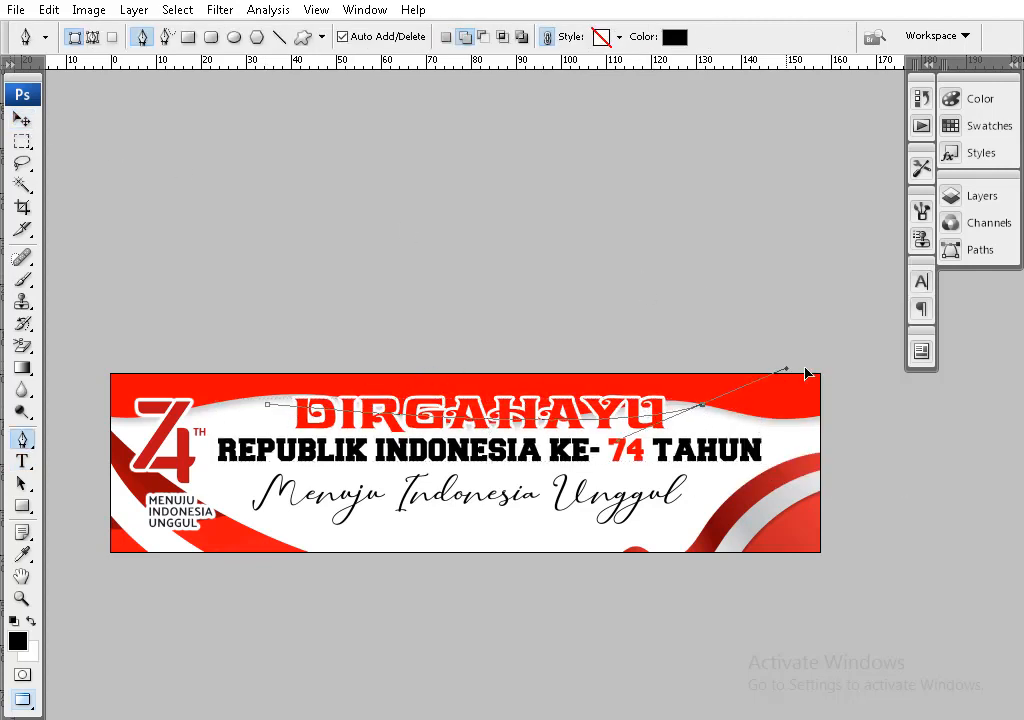
{"action": "left_click_drag", "start_coordinate": [870, 379], "coordinate": [880, 372]}
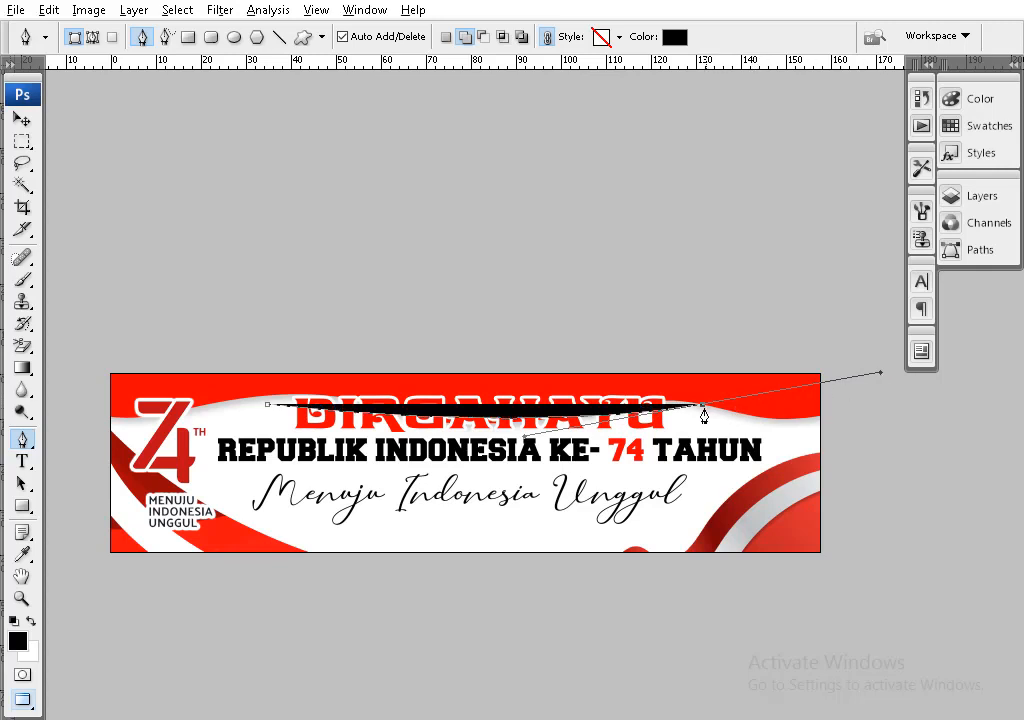
{"action": "left_click", "coordinate": [700, 472]}
{"action": "left_click", "coordinate": [265, 470]}
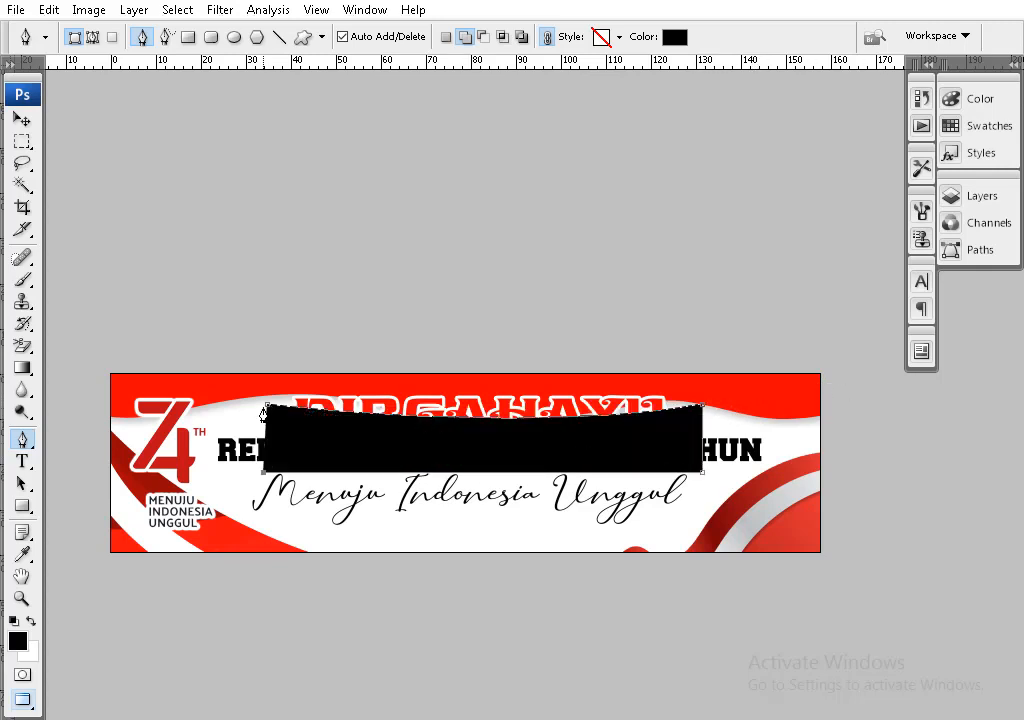
{"action": "left_click", "coordinate": [267, 405]}
{"action": "key", "text": "Return"}
{"action": "left_click", "coordinate": [22, 119]}
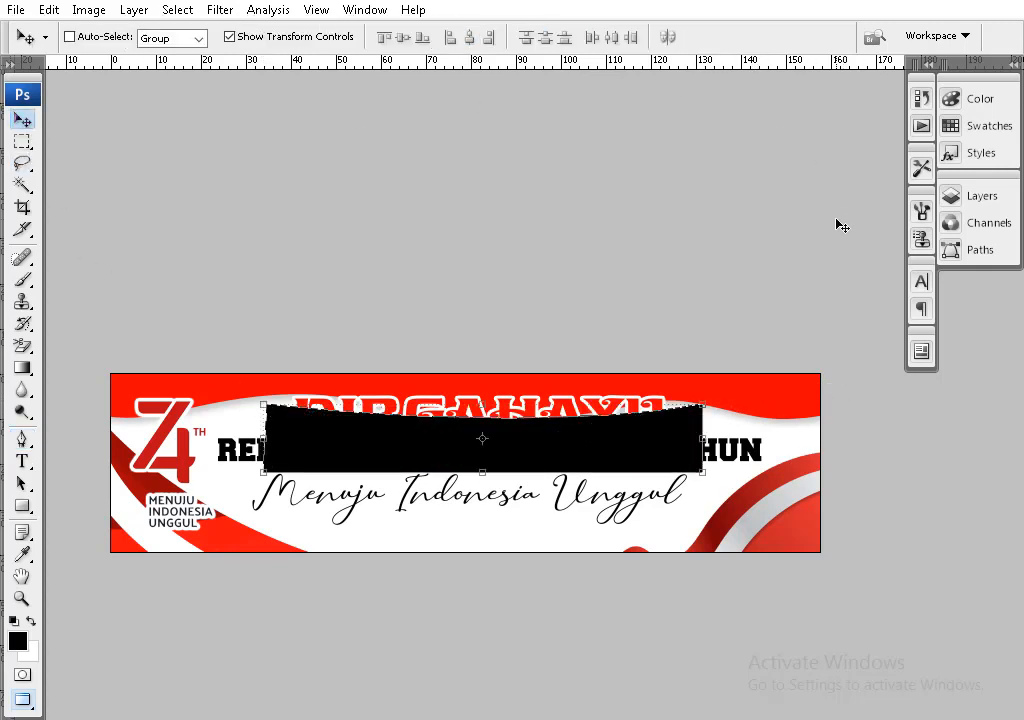
Recolour the curved shape a darker red and clip it to the greeting text layer below with a clipping mask.
{"action": "key", "text": "F7"}
{"action": "double_click", "coordinate": [761, 294]}
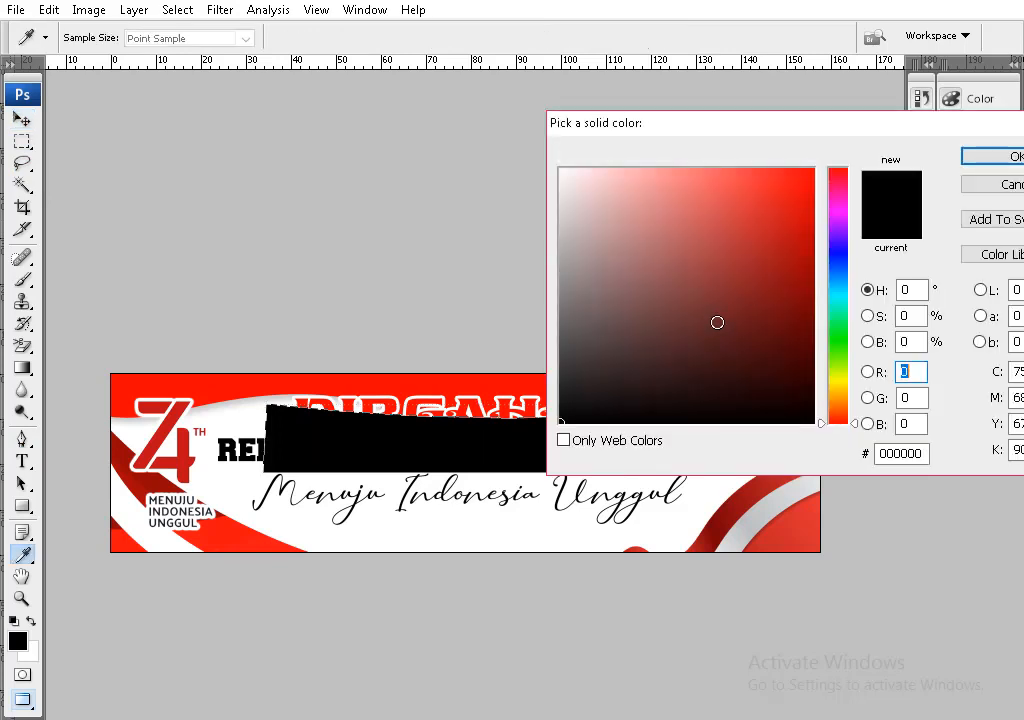
{"action": "left_click", "coordinate": [813, 264]}
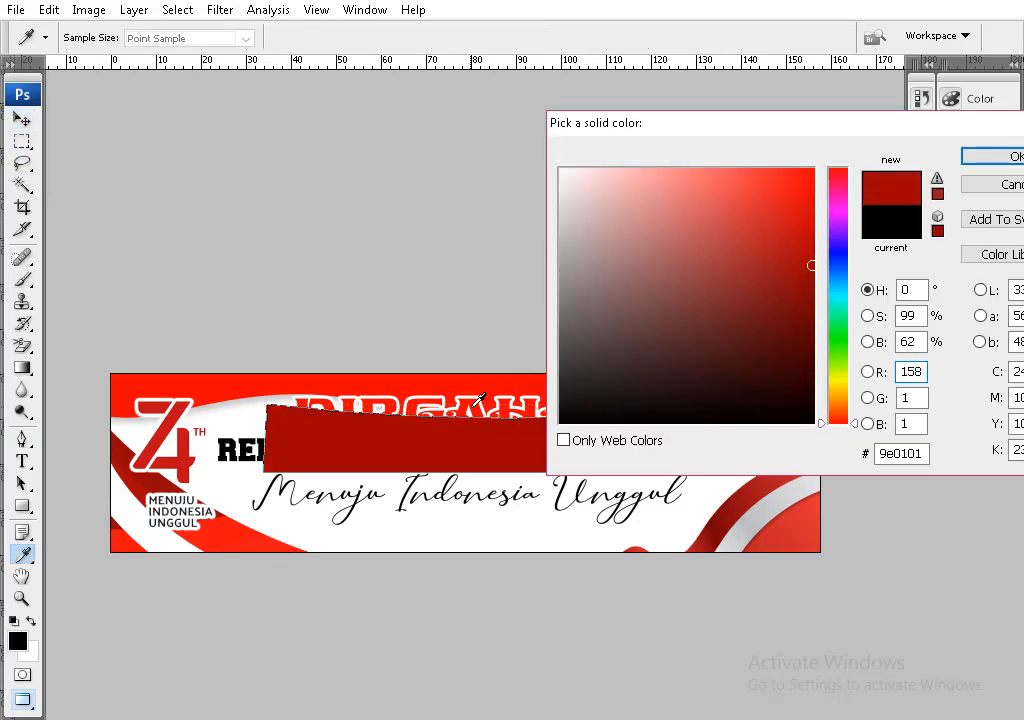
{"action": "left_click", "coordinate": [479, 400]}
{"action": "left_click", "coordinate": [803, 246]}
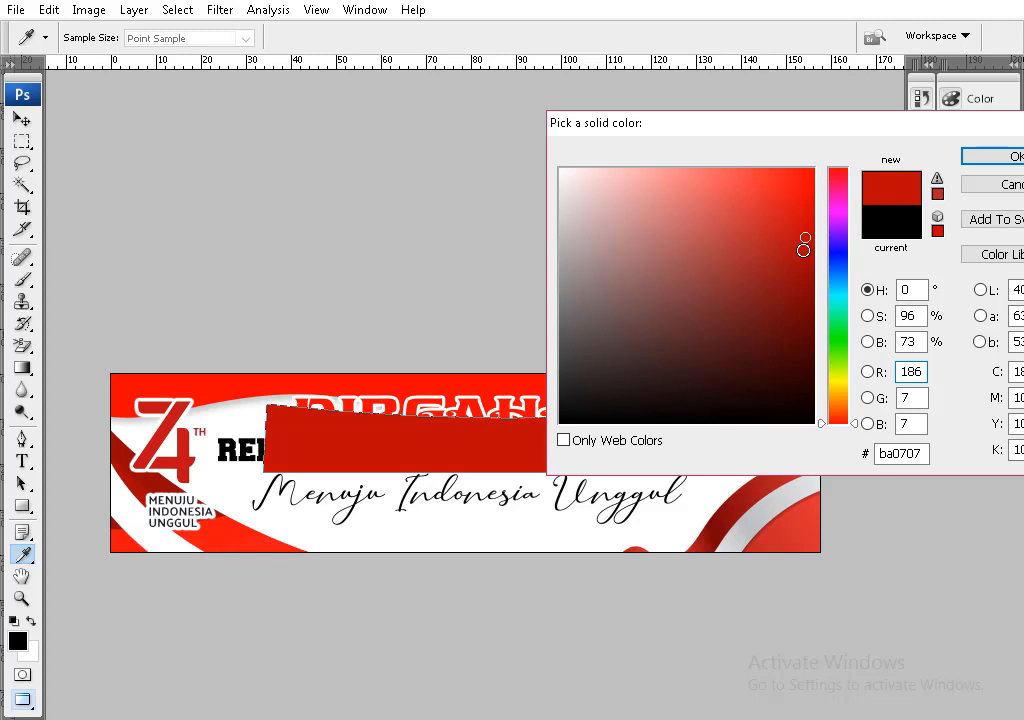
{"action": "left_click_drag", "start_coordinate": [803, 246], "coordinate": [805, 222]}
{"action": "key", "text": "Return"}
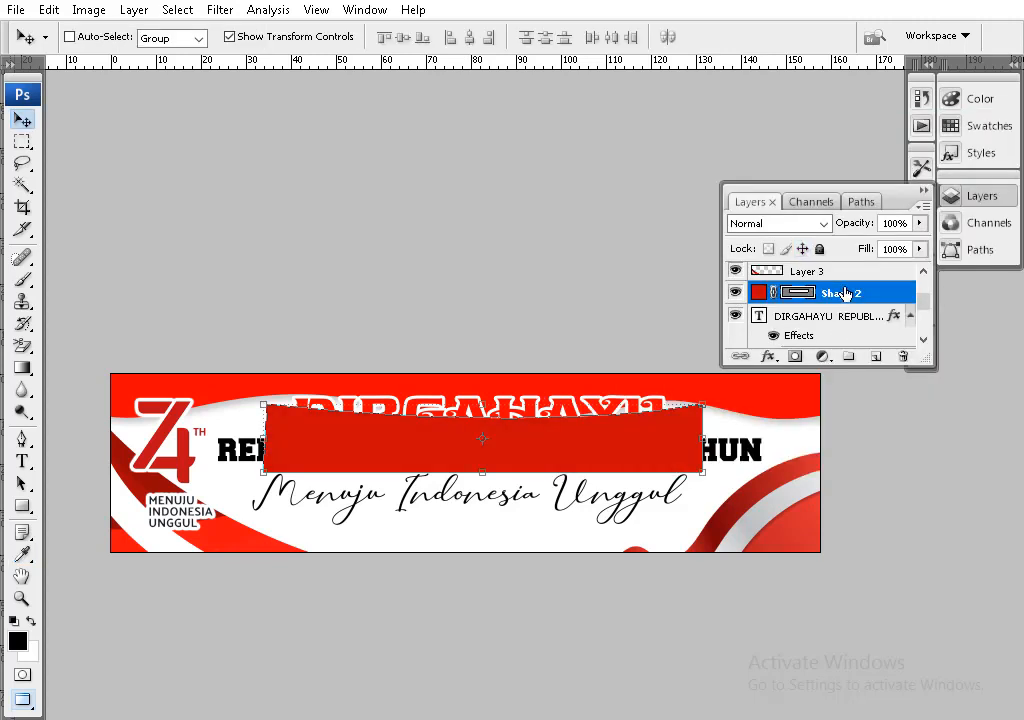
{"action": "right_click", "coordinate": [845, 293]}
{"action": "left_click", "coordinate": [705, 486]}
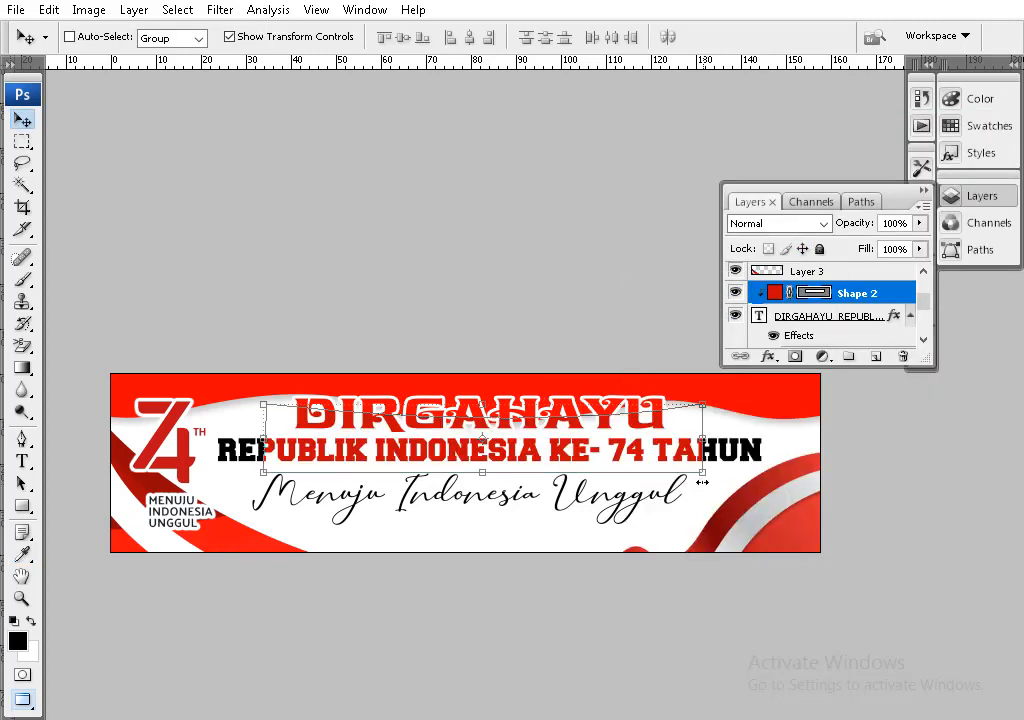
Move the clipped shape slightly lower over "DIRGAHAYU" and try to squash its height to 49%.
{"action": "key", "text": "ctrl+plus"}
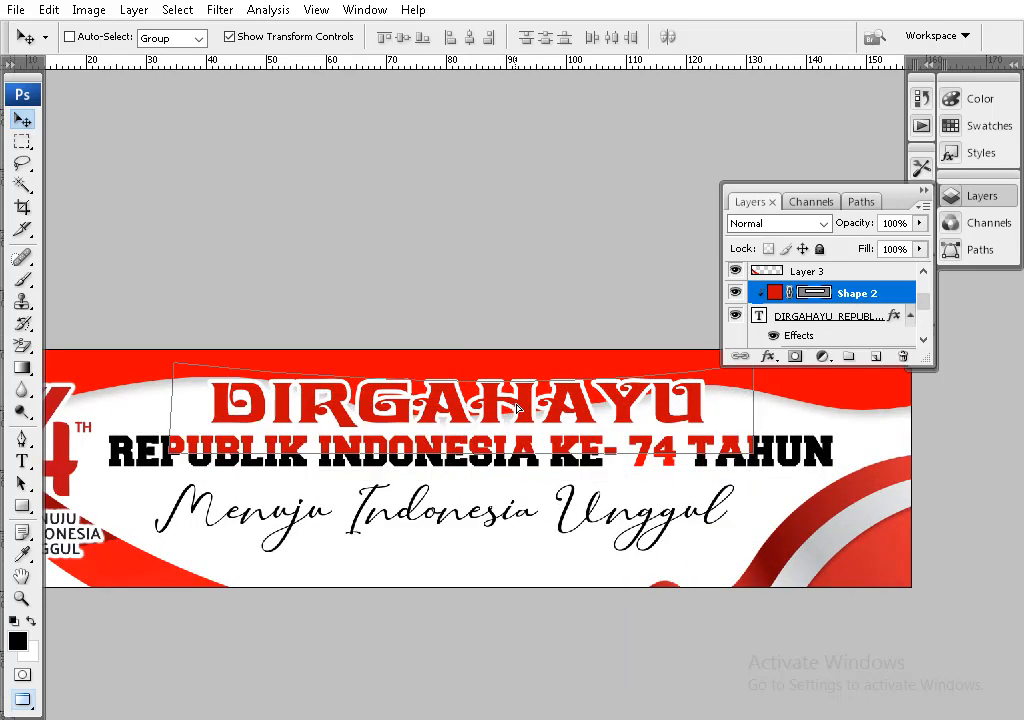
{"action": "left_click_drag", "start_coordinate": [517, 408], "coordinate": [524, 428]}
{"action": "left_click_drag", "start_coordinate": [480, 462], "coordinate": [476, 425]}
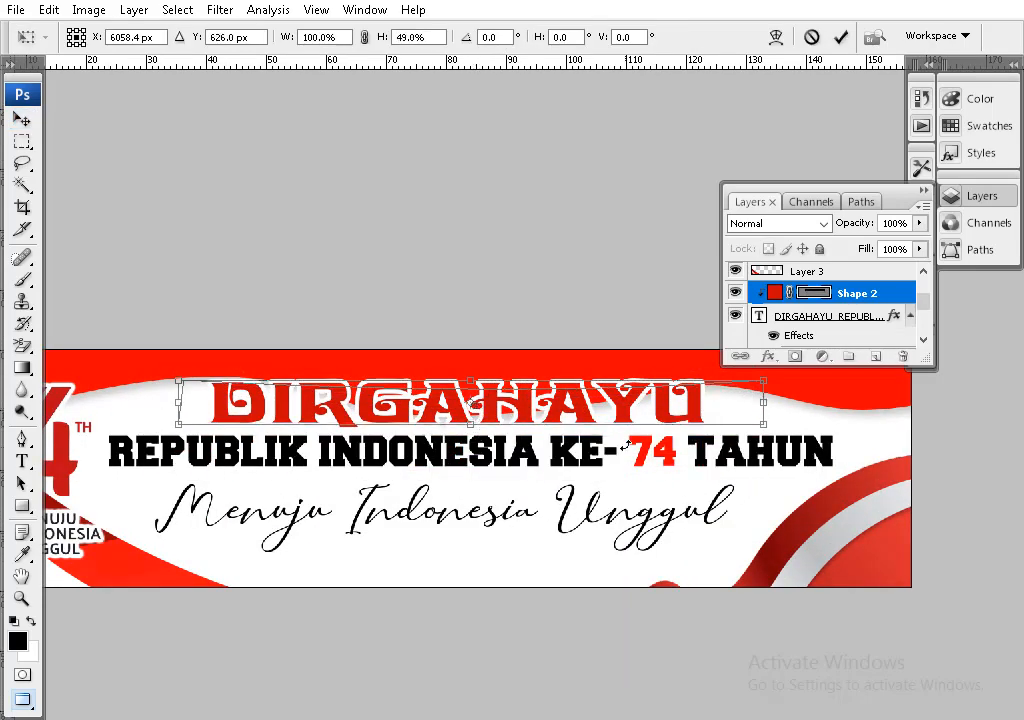
{"action": "key", "text": "Return"}
Rasterize the clipped shape layer and delete its part covering the line "REPUBLIK INDONESIA KE- 74 TAHUN".
{"action": "right_click", "coordinate": [862, 300]}
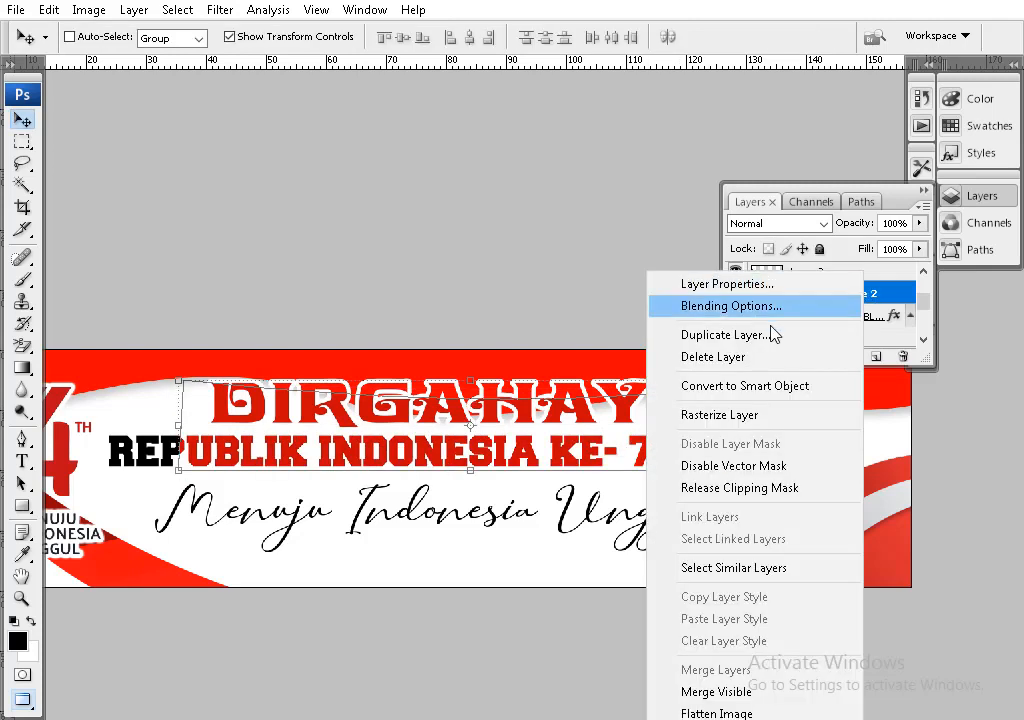
{"action": "left_click", "coordinate": [728, 416]}
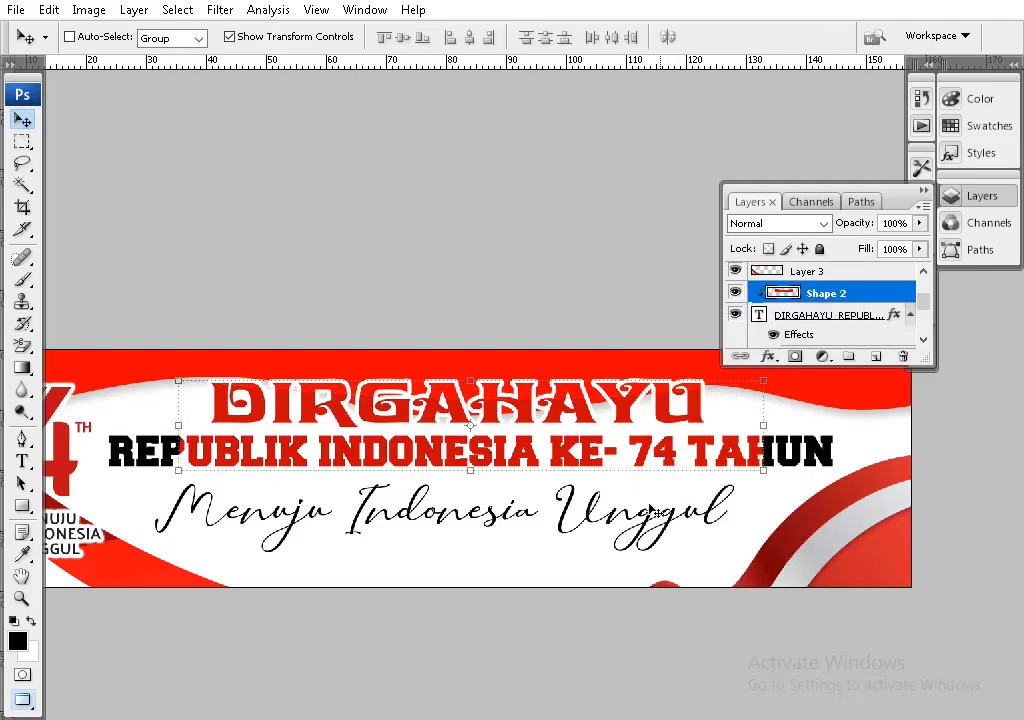
{"action": "key", "text": "m"}
{"action": "left_click_drag", "start_coordinate": [821, 528], "coordinate": [52, 432]}
{"action": "key", "text": "Delete"}
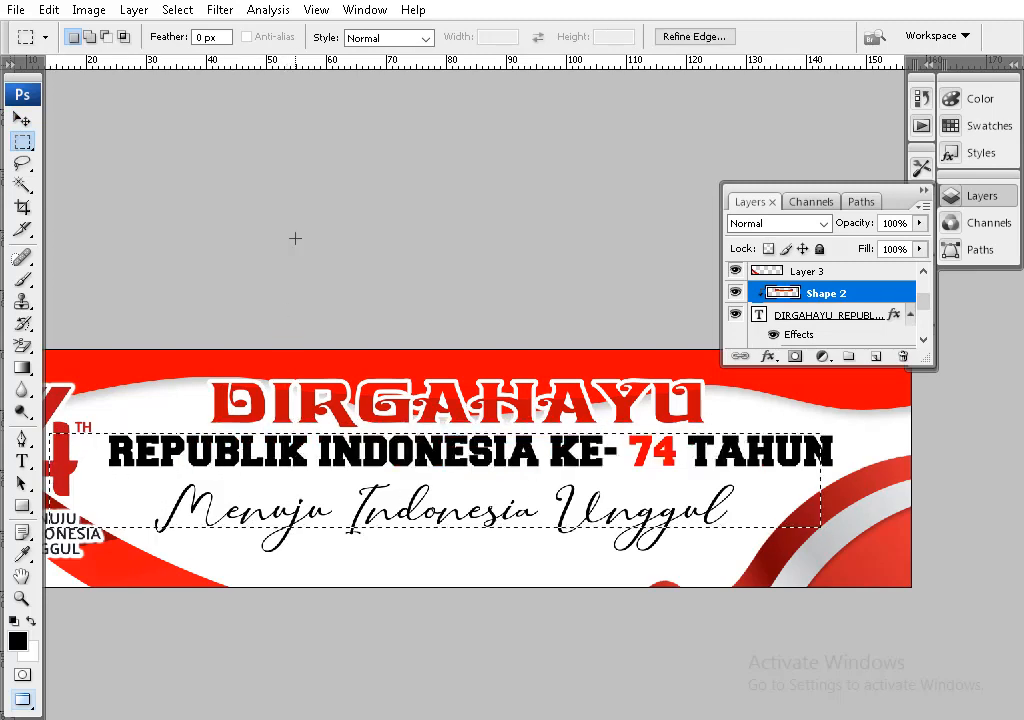
{"action": "key", "text": "ctrl+d"}
Move the dark red shape lower and squash its height to about 56% so it shades only the lower part of "DIRGAHAYU".
{"action": "left_click", "coordinate": [22, 119]}
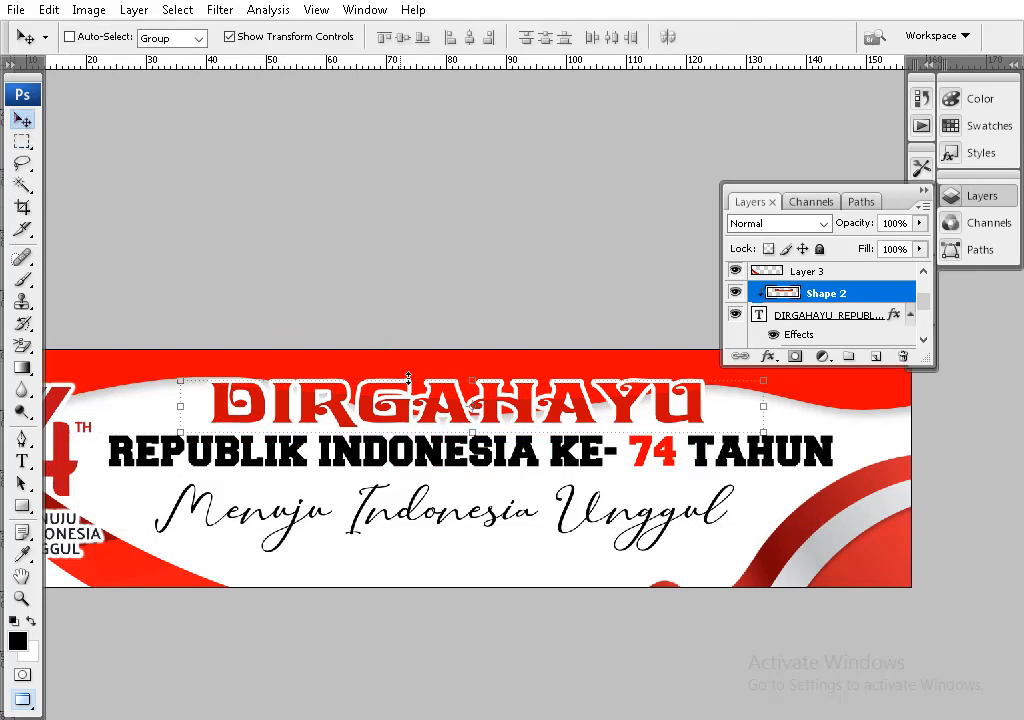
{"action": "left_click_drag", "start_coordinate": [558, 425], "coordinate": [550, 430]}
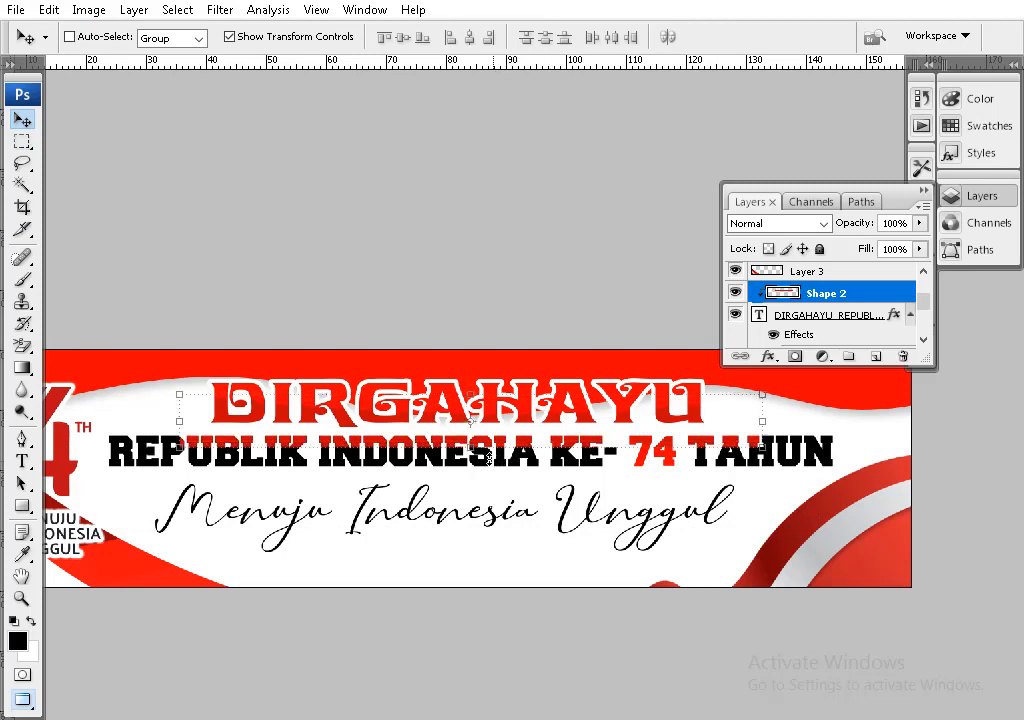
{"action": "left_click_drag", "start_coordinate": [471, 422], "coordinate": [481, 436]}
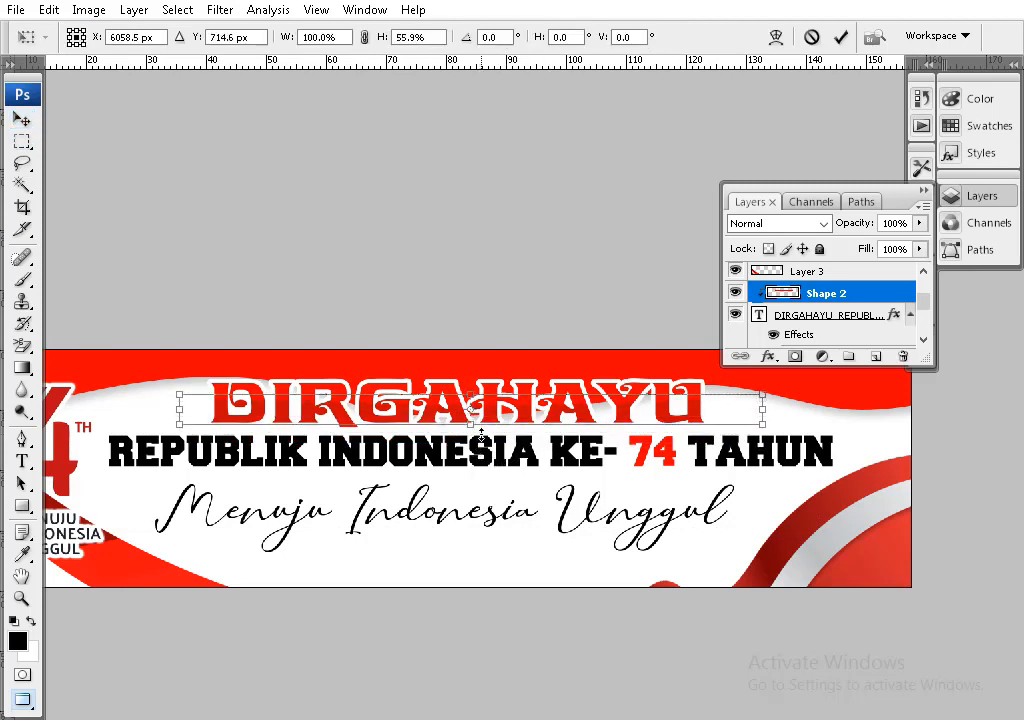
{"action": "key", "text": "Return"}
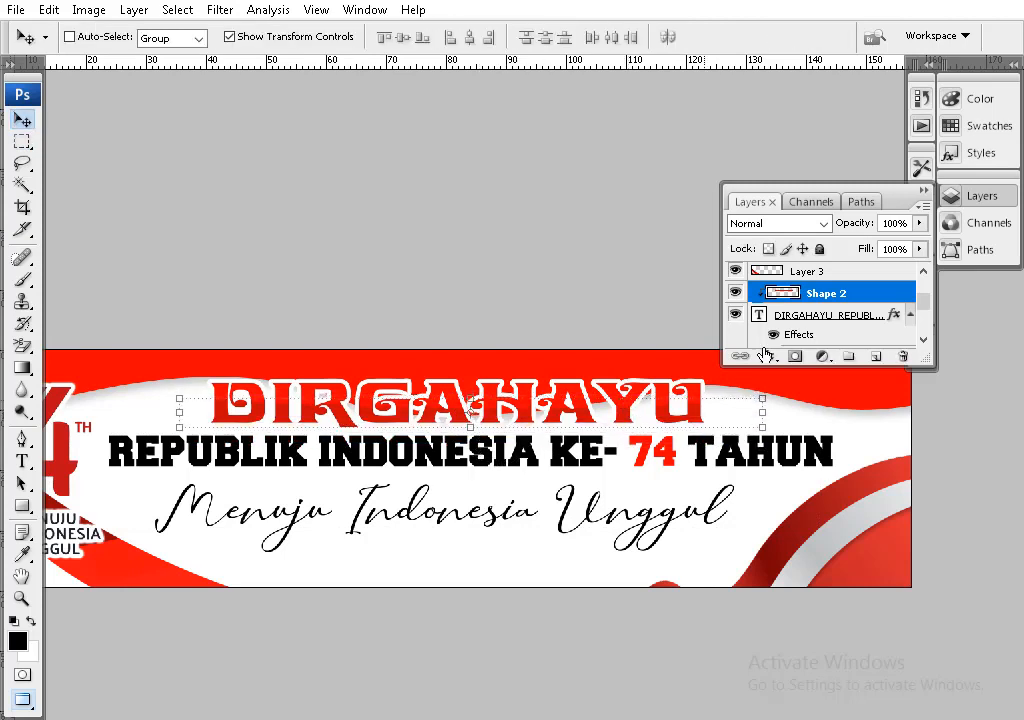
Add a Color Overlay in a slightly darker red to the shape clipped over "DIRGAHAYU".
{"action": "left_click", "coordinate": [768, 357]}
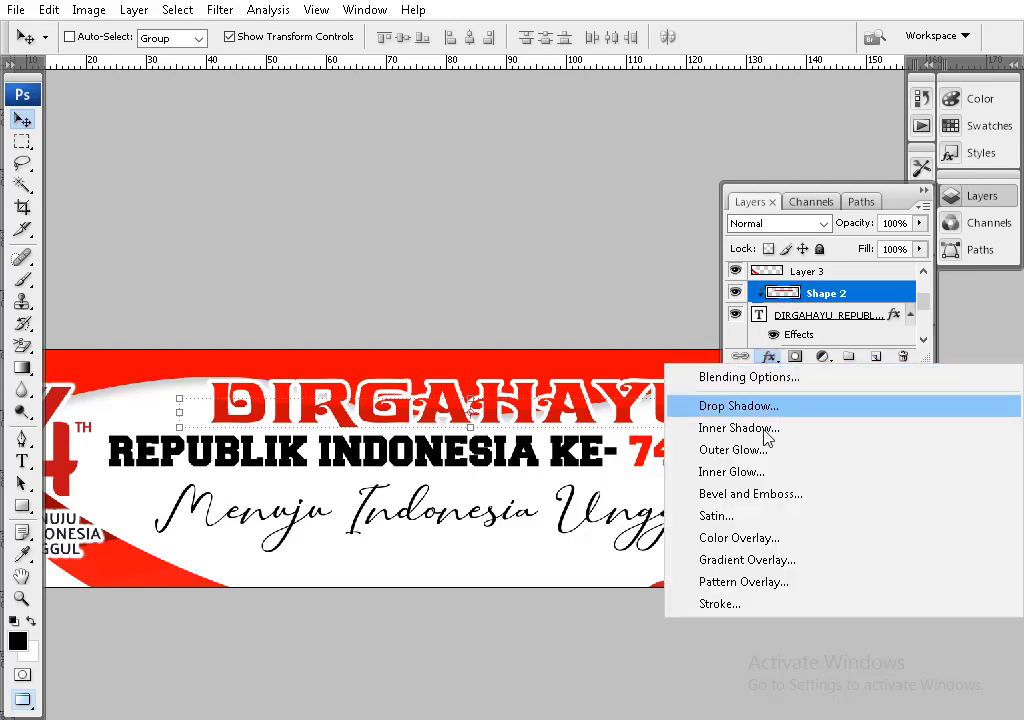
{"action": "left_click", "coordinate": [750, 541]}
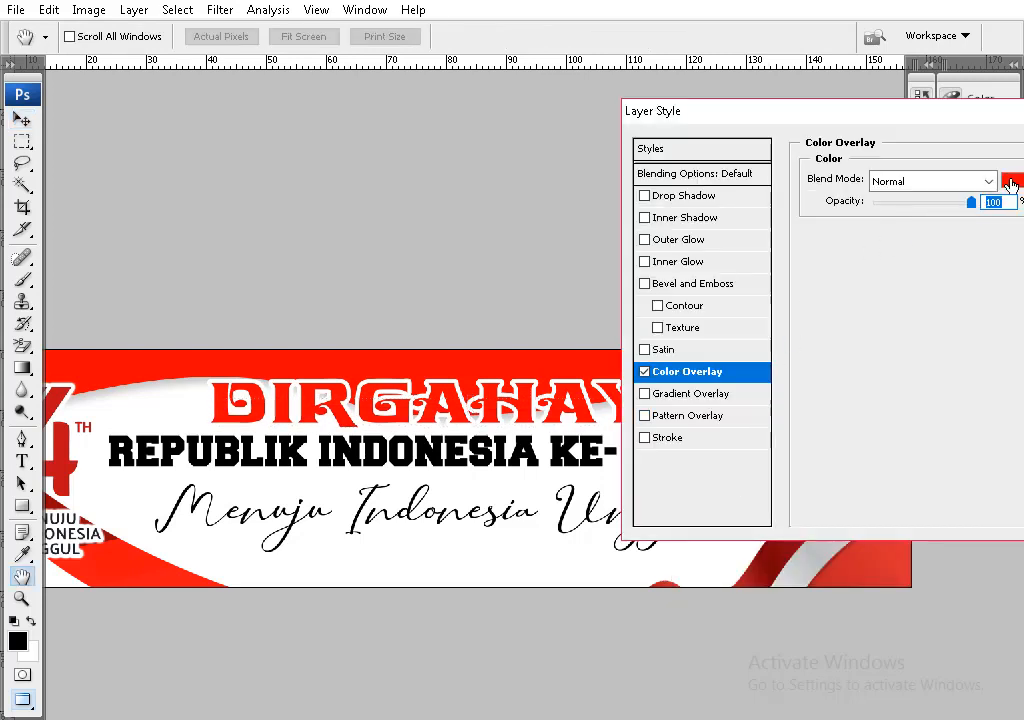
{"action": "left_click", "coordinate": [1010, 184]}
{"action": "left_click", "coordinate": [805, 213]}
{"action": "left_click", "coordinate": [802, 199]}
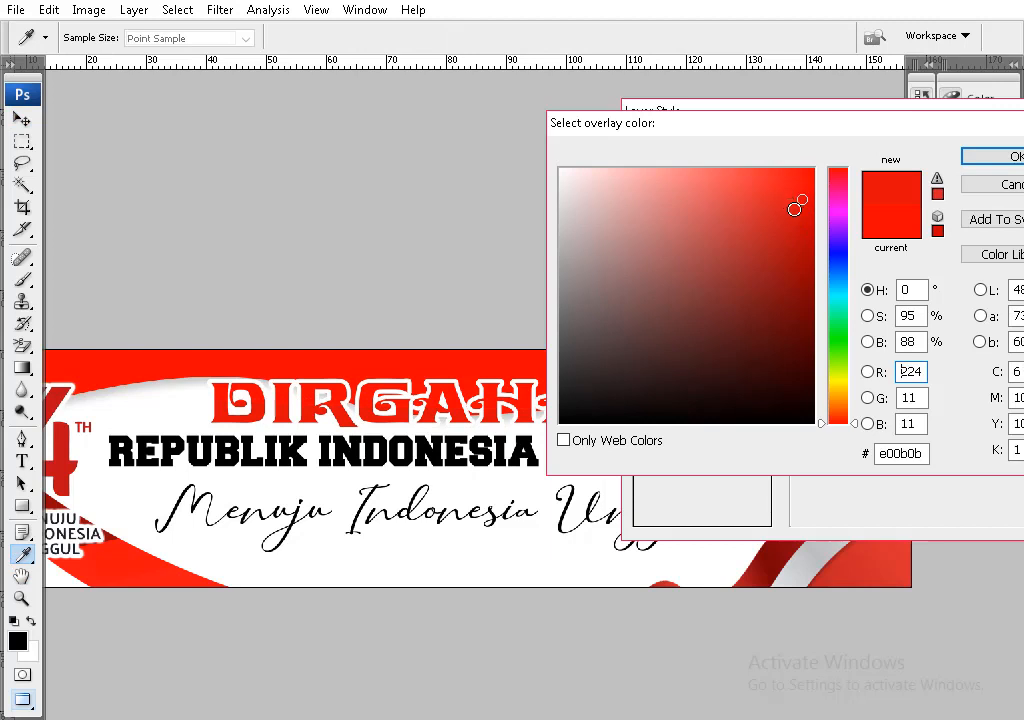
{"action": "left_click", "coordinate": [805, 213]}
{"action": "key", "text": "Return"}
{"action": "key", "text": "Return"}
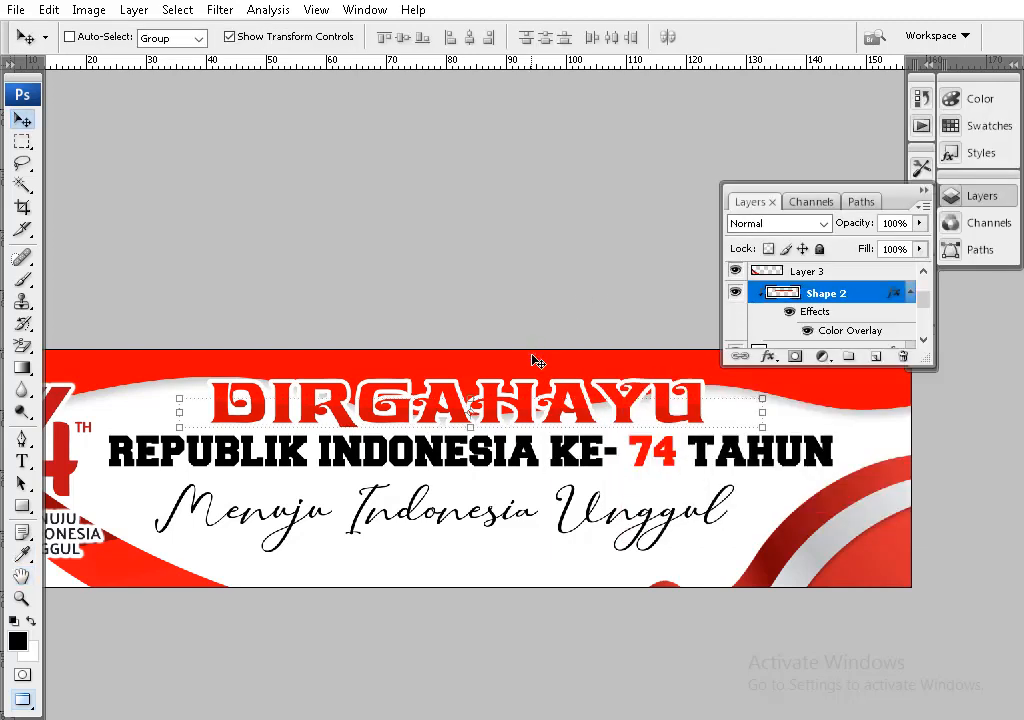
Move the red wave along the banner's top edge upward and squash its height into a thin strip.
{"action": "right_click", "coordinate": [537, 361]}
{"action": "left_click", "coordinate": [575, 372]}
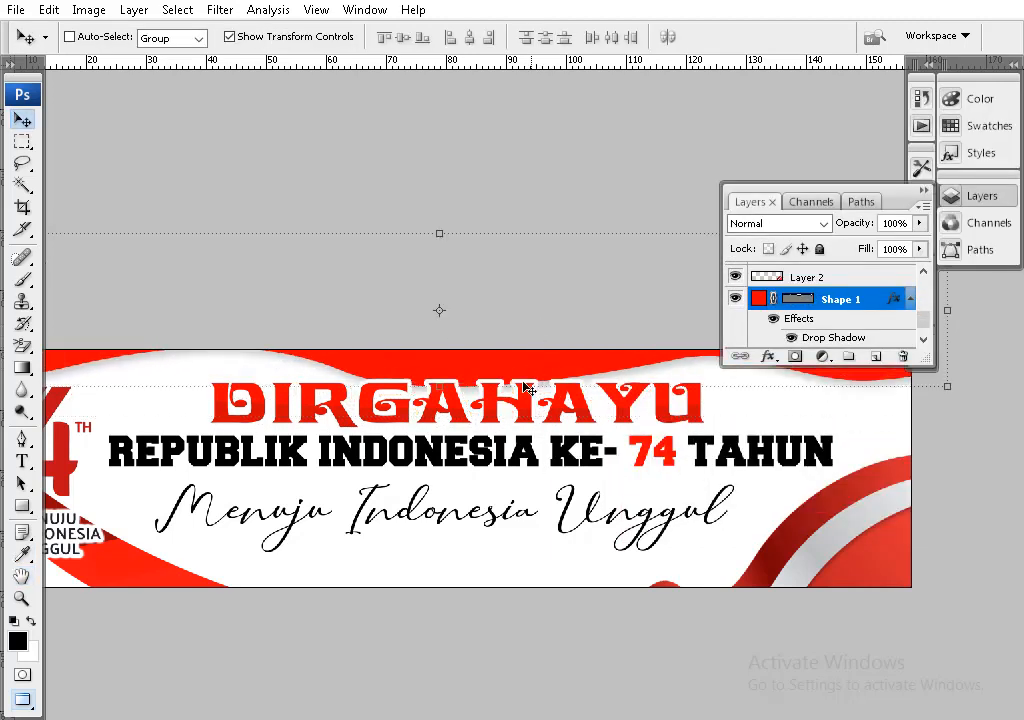
{"action": "scroll", "coordinate": [527, 388], "scroll_direction": "down", "scroll_amount": 1}
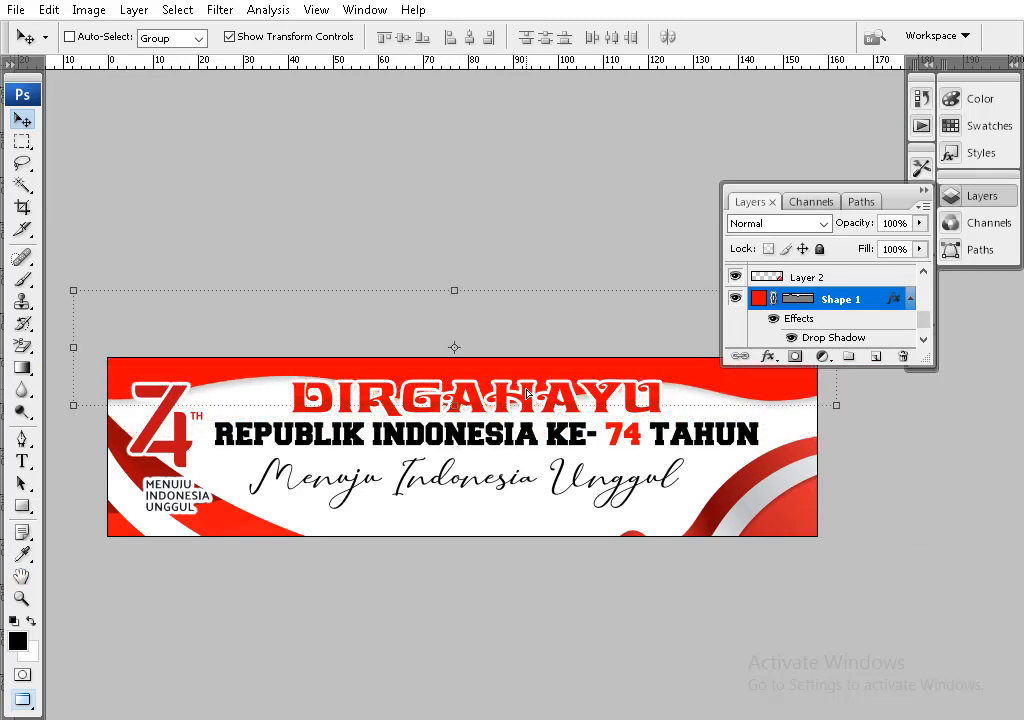
{"action": "left_click_drag", "start_coordinate": [546, 414], "coordinate": [550, 383]}
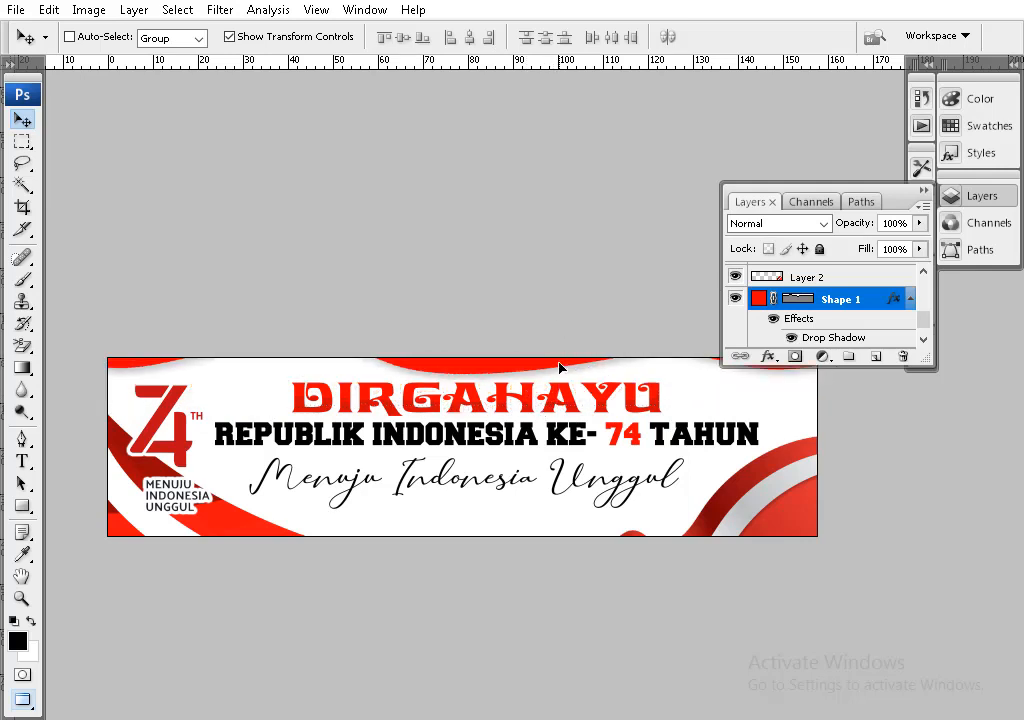
{"action": "left_click_drag", "start_coordinate": [457, 258], "coordinate": [390, 320]}
{"action": "key", "text": "Return"}
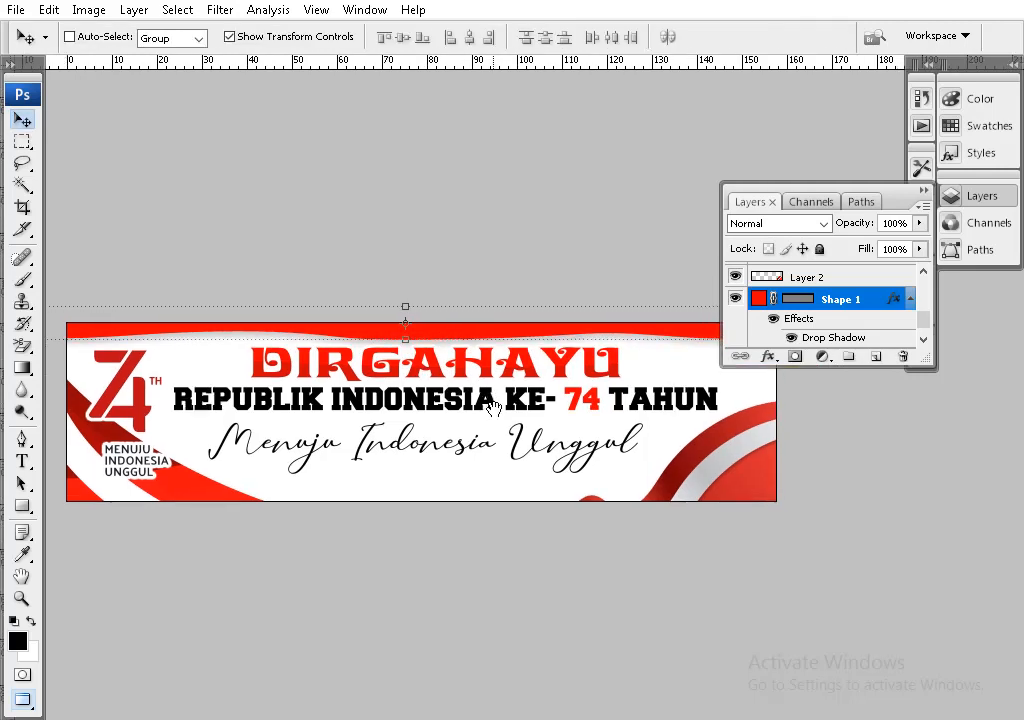
Nudge the greeting text together with its clipped dark red shape slightly down, away from the top wave.
{"action": "right_click", "coordinate": [520, 402]}
{"action": "left_click", "coordinate": [548, 405]}
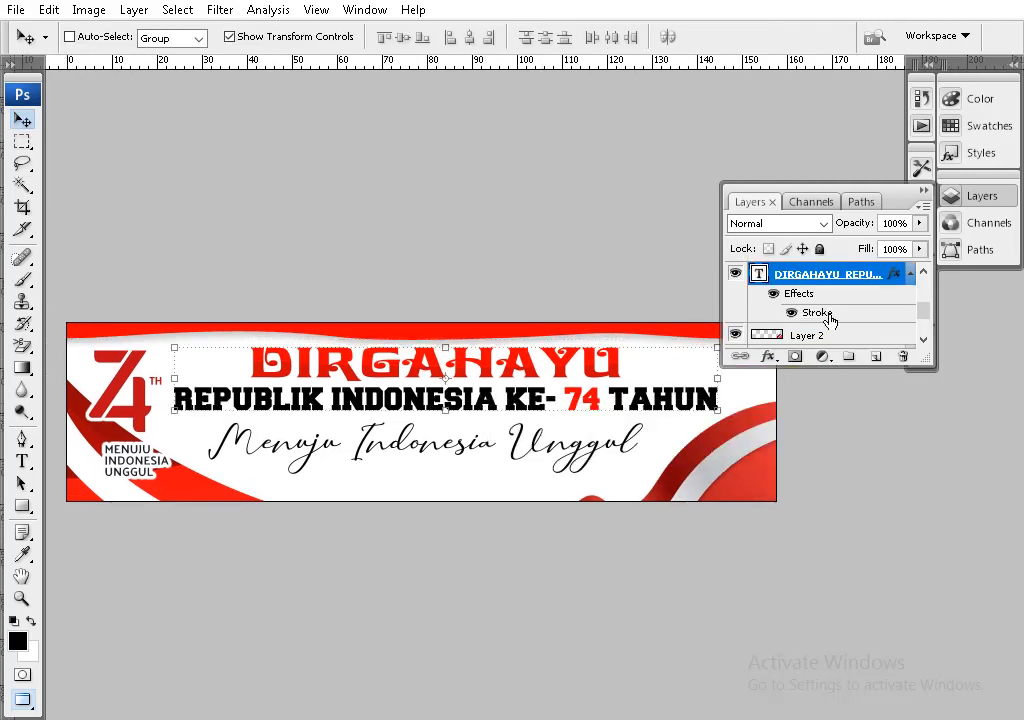
{"action": "scroll", "coordinate": [805, 320], "scroll_direction": "up", "scroll_amount": 2}
{"action": "left_click", "coordinate": [823, 279], "text": "ctrl"}
{"action": "key", "text": "Down"}
{"action": "key", "text": "Down"}
{"action": "key", "text": "Down"}
{"action": "key", "text": "Down"}
{"action": "key", "text": "Down"}
{"action": "key", "text": "Down"}
{"action": "key", "text": "Down"}
{"action": "key", "text": "Down"}
{"action": "key", "text": "Down"}
{"action": "key", "text": "Down"}
{"action": "key", "text": "Down"}
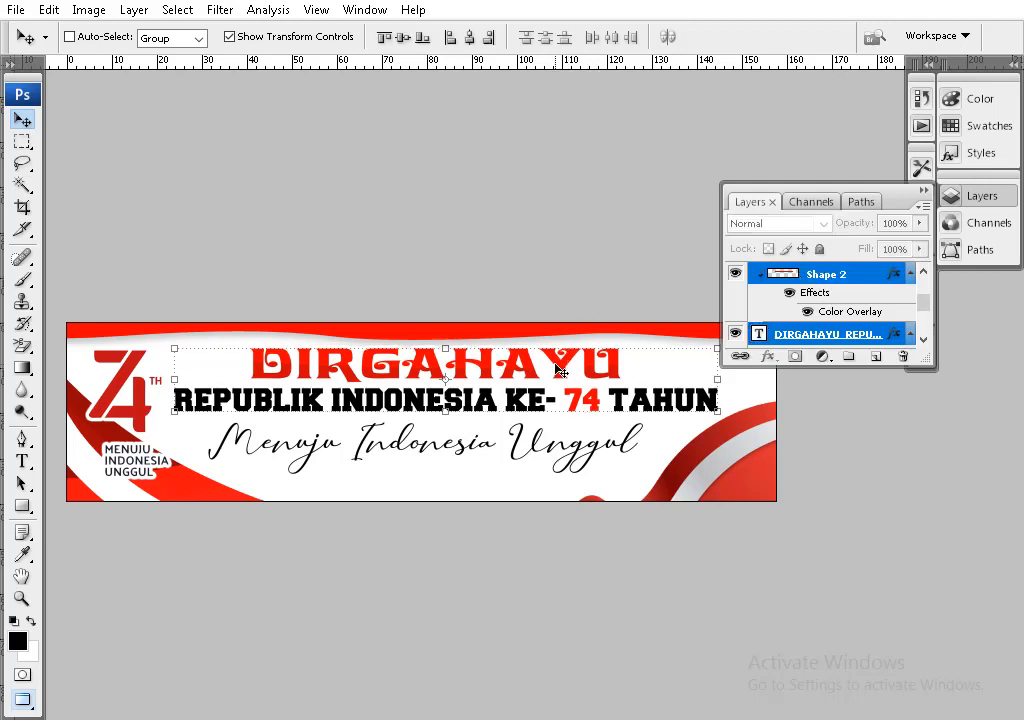
Nudge the slogan "Menuju Indonesia Unggul" slightly down below the greeting text.
{"action": "right_click", "coordinate": [498, 442]}
{"action": "left_click", "coordinate": [570, 457]}
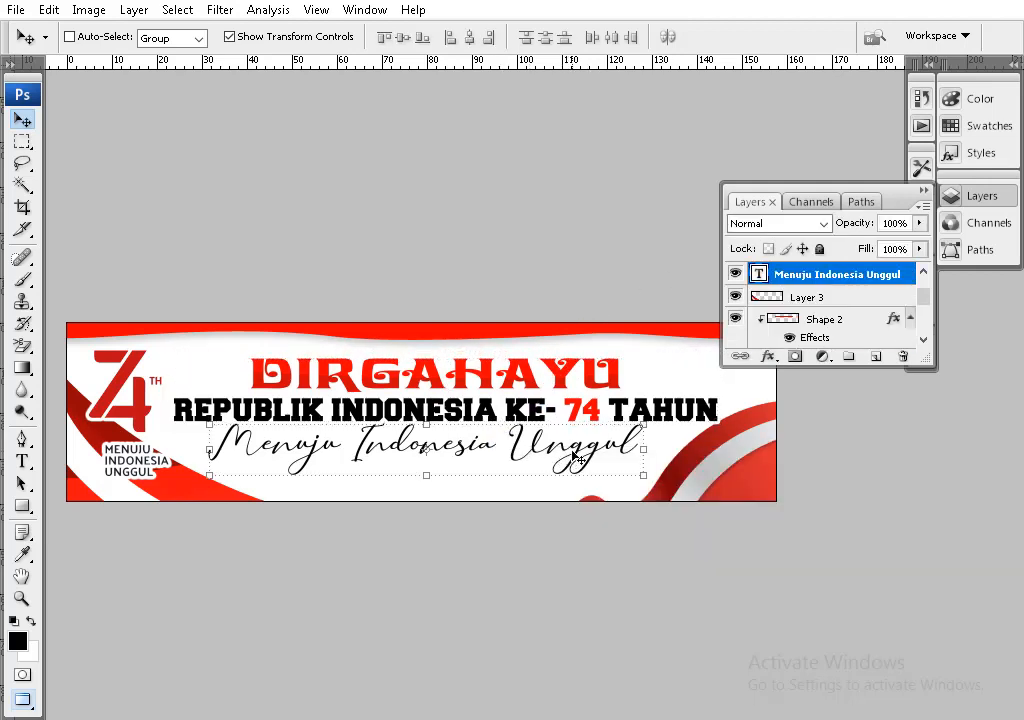
{"action": "key", "text": "Down"}
{"action": "key", "text": "Down"}
{"action": "key", "text": "Down"}
{"action": "key", "text": "Down"}
{"action": "key", "text": "Down"}
{"action": "key", "text": "Down"}
{"action": "key", "text": "Down"}
{"action": "key", "text": "Down"}
{"action": "key", "text": "Down"}
{"action": "key", "text": "Down"}
{"action": "key", "text": "Down"}
{"action": "key", "text": "Down"}
{"action": "key", "text": "Down"}
{"action": "left_click", "coordinate": [22, 143]}
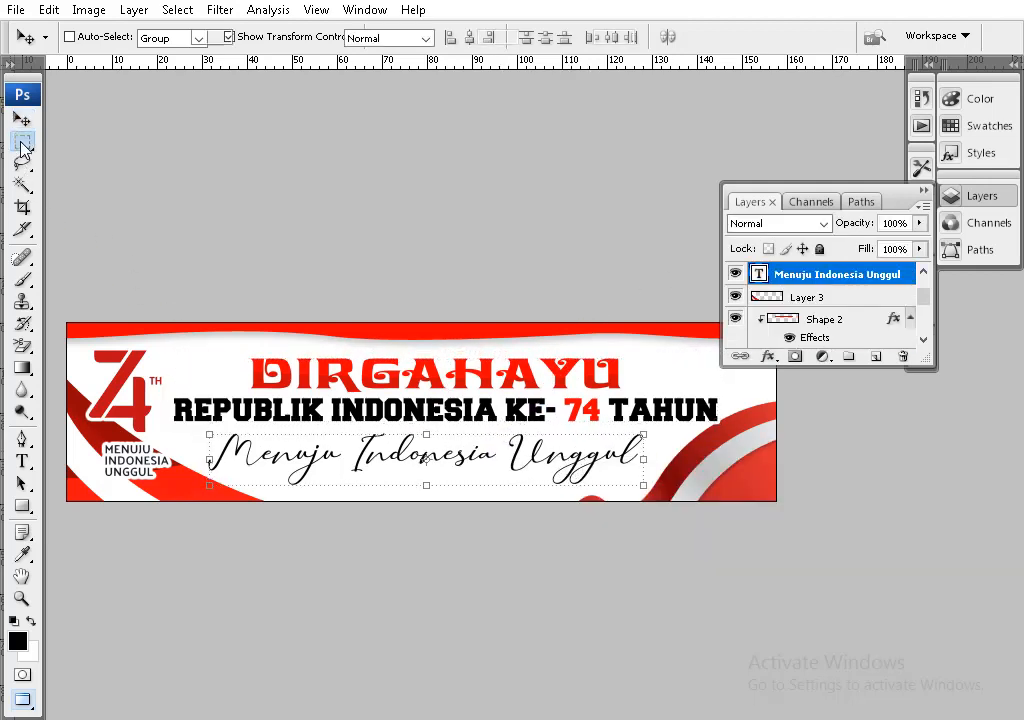
{"action": "left_click_drag", "start_coordinate": [493, 456], "coordinate": [480, 487]}
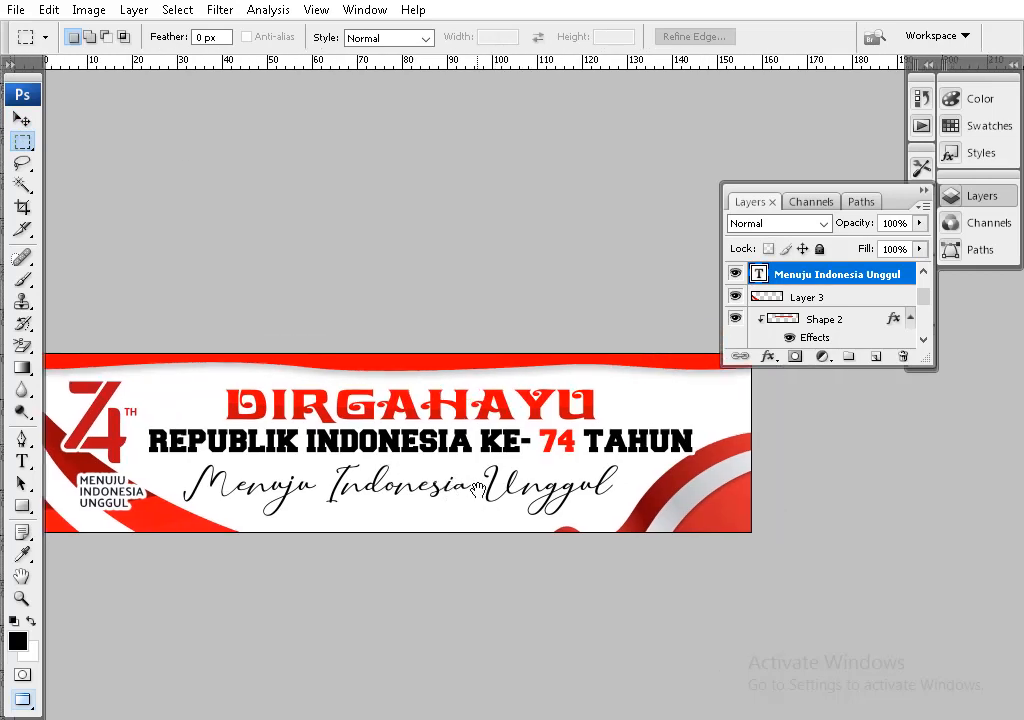
{"action": "key", "text": "t"}
{"action": "left_click_drag", "start_coordinate": [357, 428], "coordinate": [388, 368]}
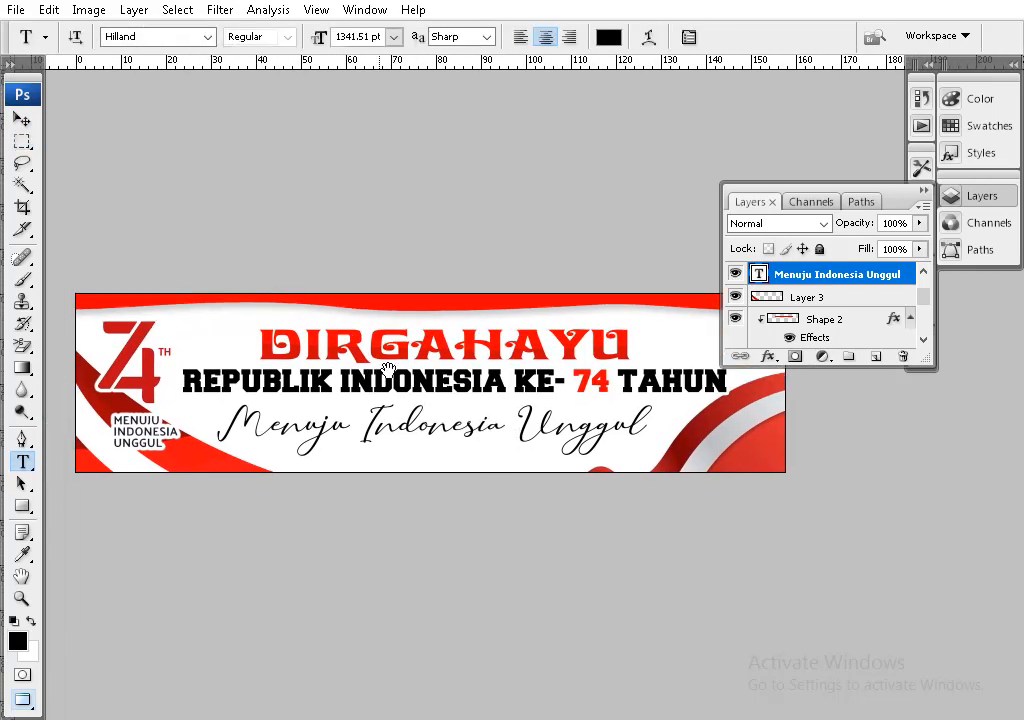
Stretch the red wave along the banner's top edge slightly taller.
{"action": "left_click", "coordinate": [21, 118]}
{"action": "right_click", "coordinate": [458, 300]}
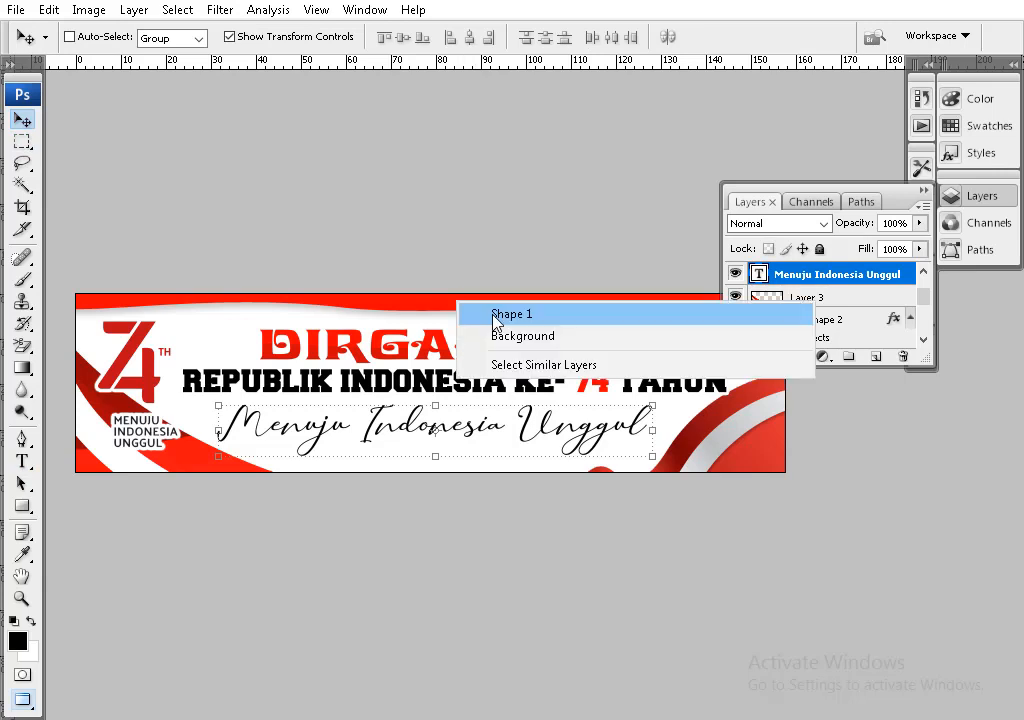
{"action": "left_click", "coordinate": [503, 312]}
{"action": "mouse_move", "coordinate": [414, 280]}
{"action": "left_mouse_down"}
{"action": "mouse_move", "coordinate": [414, 270]}
{"action": "mouse_move", "coordinate": [427, 273]}
{"action": "left_mouse_up"}
{"action": "key", "text": "Return"}
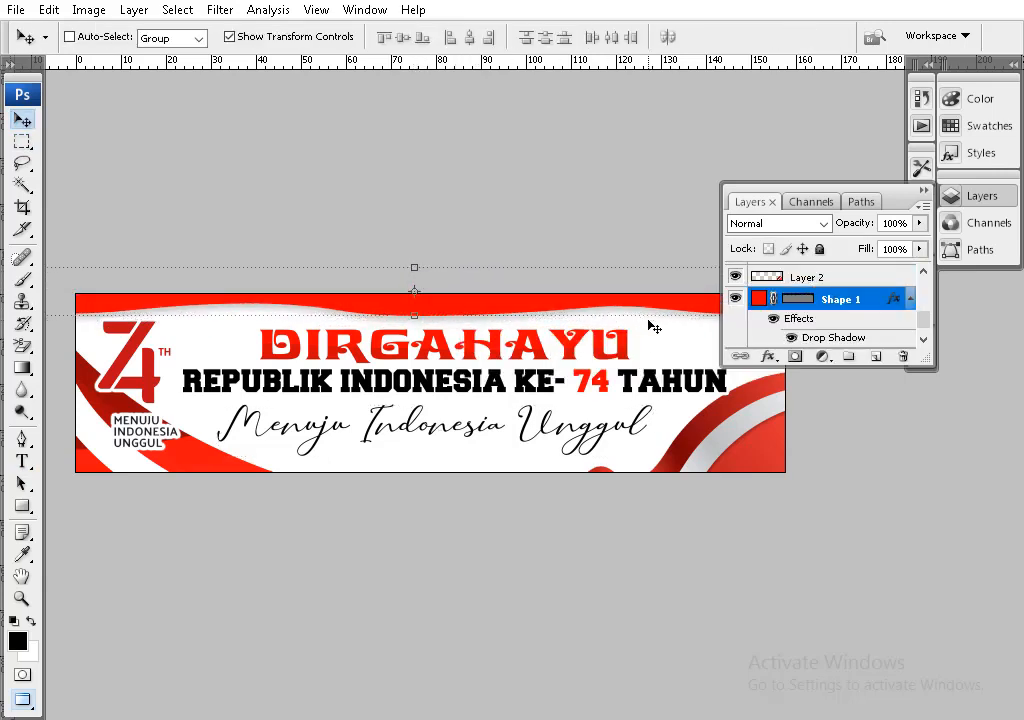
Try moving the lower-right ribbon and the lower-left wave, keeping both in their original corners.
{"action": "key", "text": "ctrl+minus"}
{"action": "left_click_drag", "start_coordinate": [612, 433], "coordinate": [500, 445]}
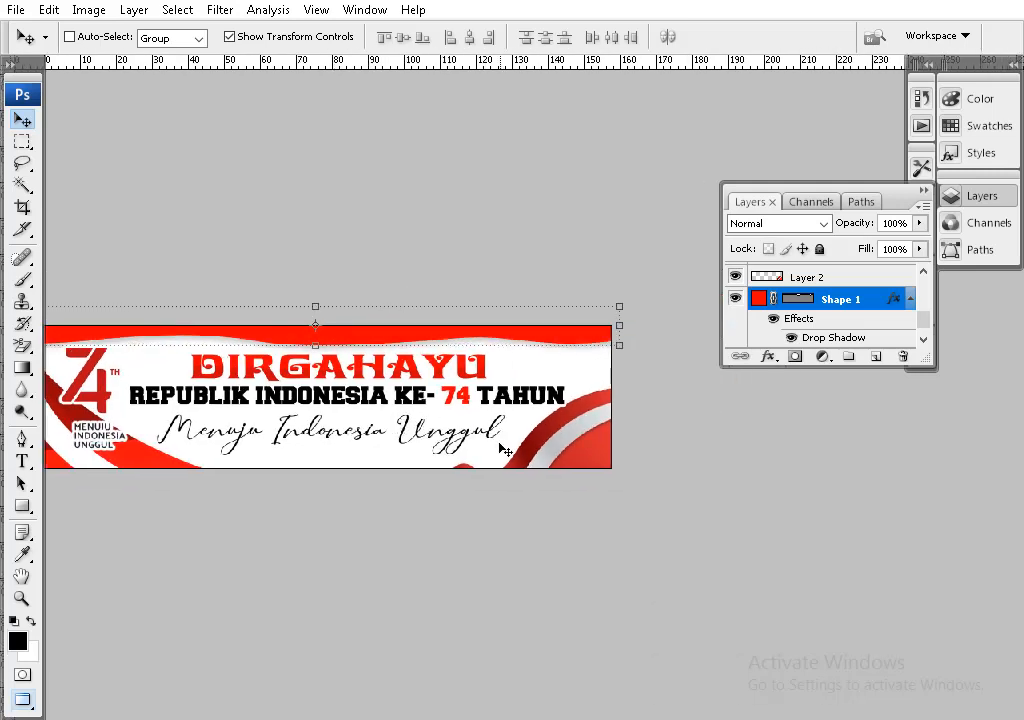
{"action": "right_click", "coordinate": [560, 445]}
{"action": "left_click", "coordinate": [590, 455]}
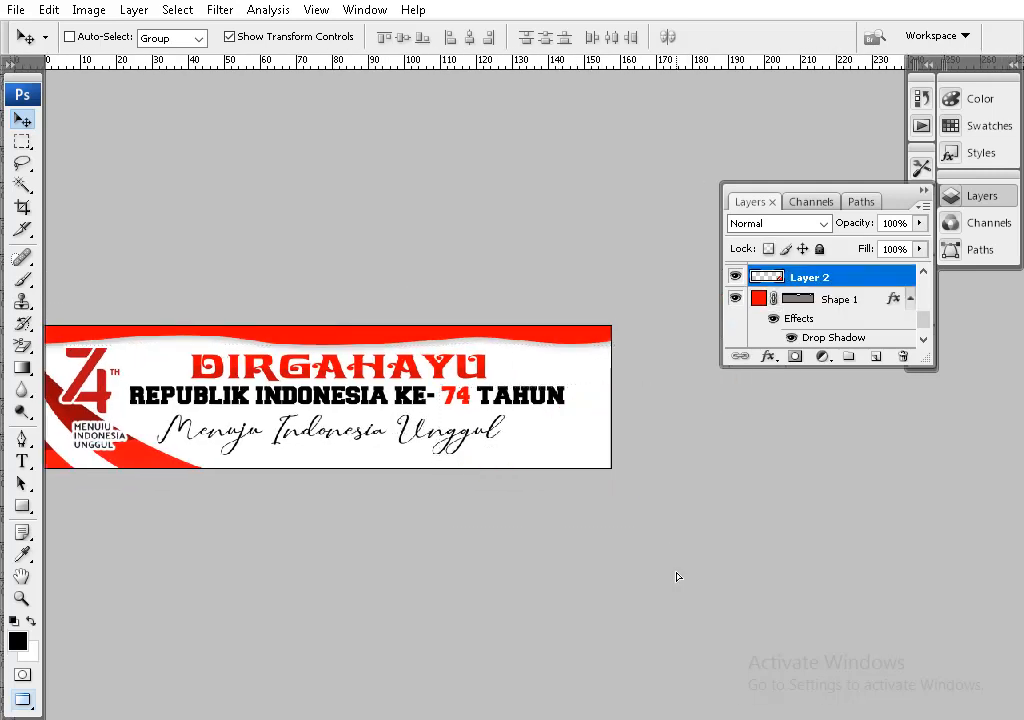
{"action": "left_click_drag", "start_coordinate": [567, 530], "coordinate": [485, 407]}
{"action": "left_click_drag", "start_coordinate": [140, 464], "coordinate": [359, 464]}
{"action": "right_click", "coordinate": [359, 464]}
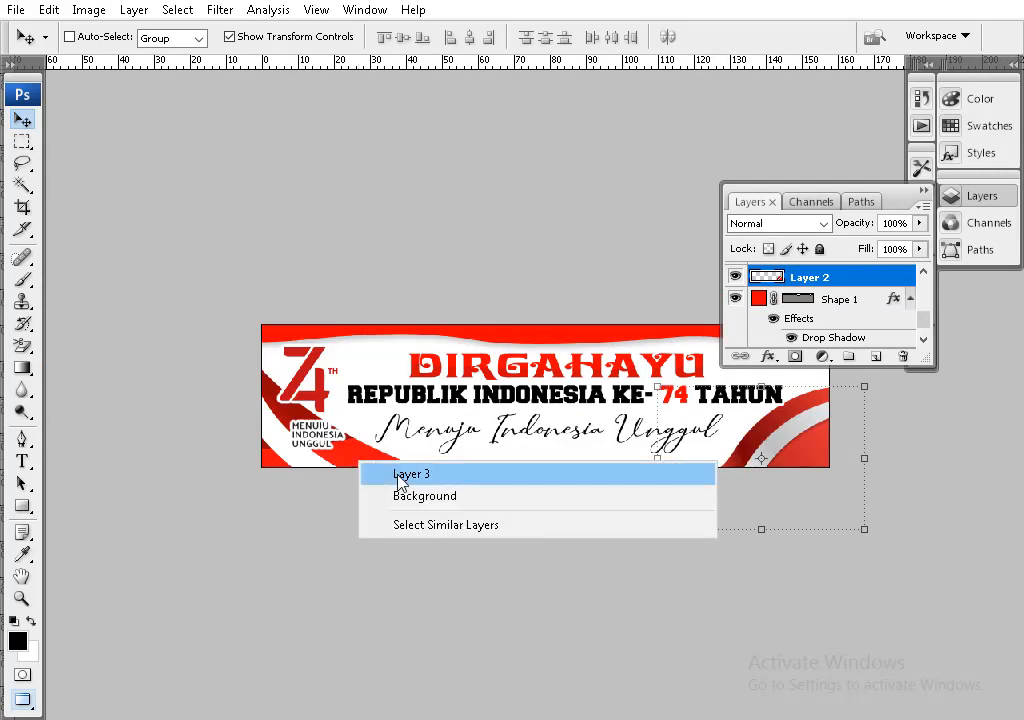
{"action": "left_click", "coordinate": [400, 474]}
{"action": "left_click_drag", "start_coordinate": [272, 593], "coordinate": [366, 479]}
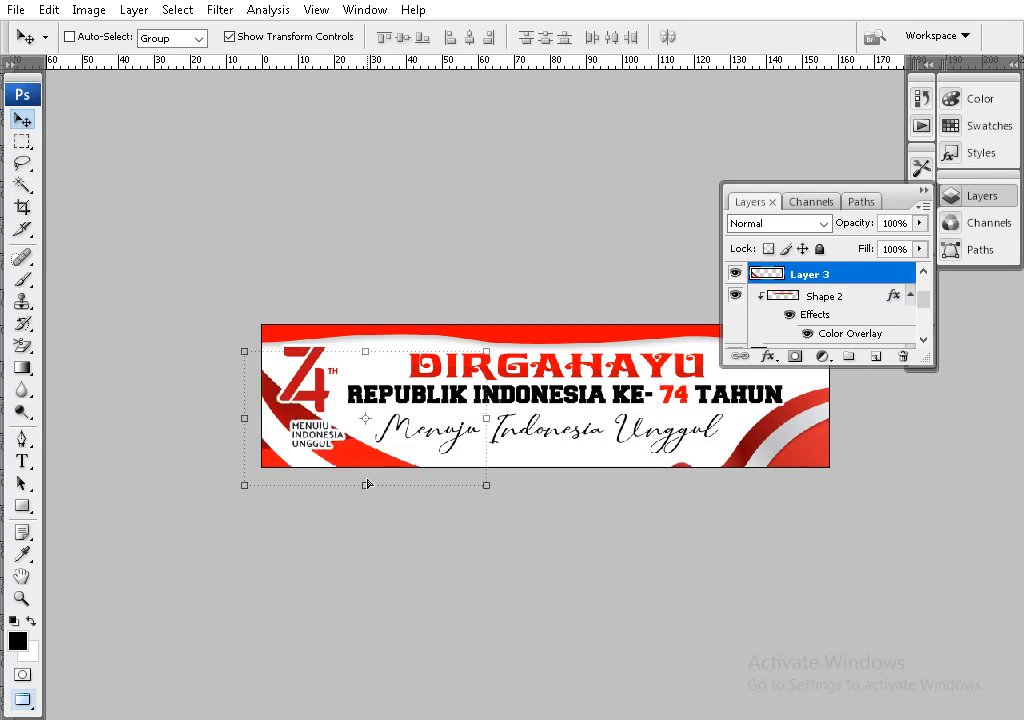
{"action": "left_click_drag", "start_coordinate": [622, 475], "coordinate": [443, 495]}
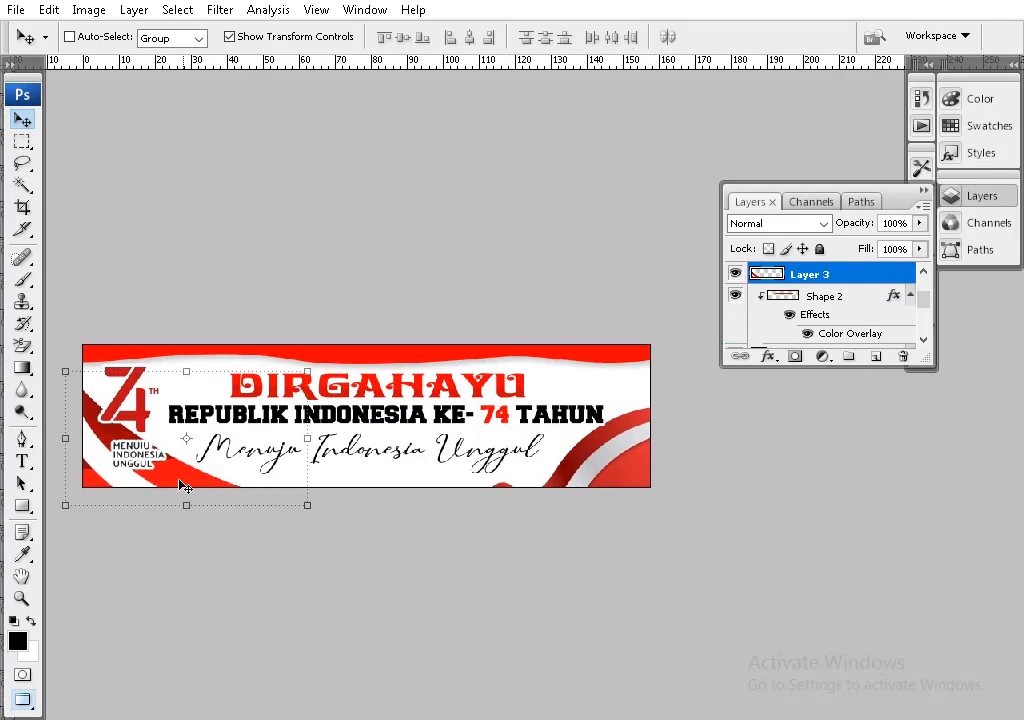
Try duplicating the lower-left wave and placing the copy upside down in the banner's upper-right corner.
{"action": "left_click_drag", "start_coordinate": [183, 486], "coordinate": [581, 359]}
{"action": "key", "text": "ctrl+t"}
{"action": "left_click_drag", "start_coordinate": [617, 297], "coordinate": [358, 343]}
{"action": "left_click_drag", "start_coordinate": [577, 359], "coordinate": [638, 401]}
{"action": "key", "text": "Return"}
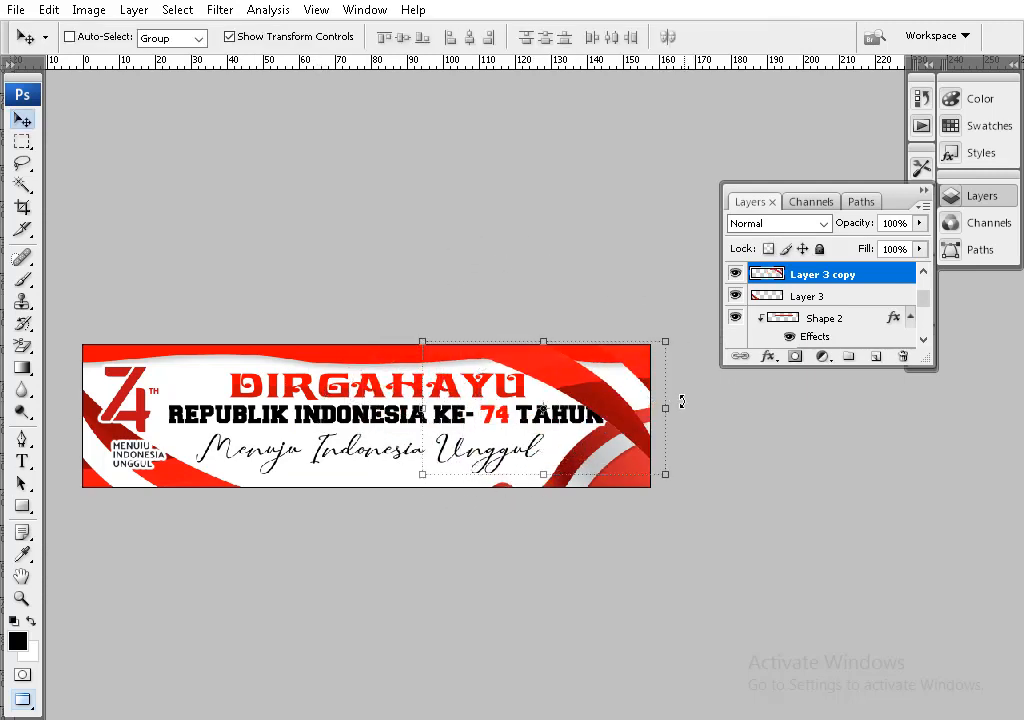
Try deleting the ribbon in the banner's lower-right corner.
{"action": "right_click", "coordinate": [601, 466]}
{"action": "left_click", "coordinate": [642, 481]}
{"action": "key", "text": "Delete"}
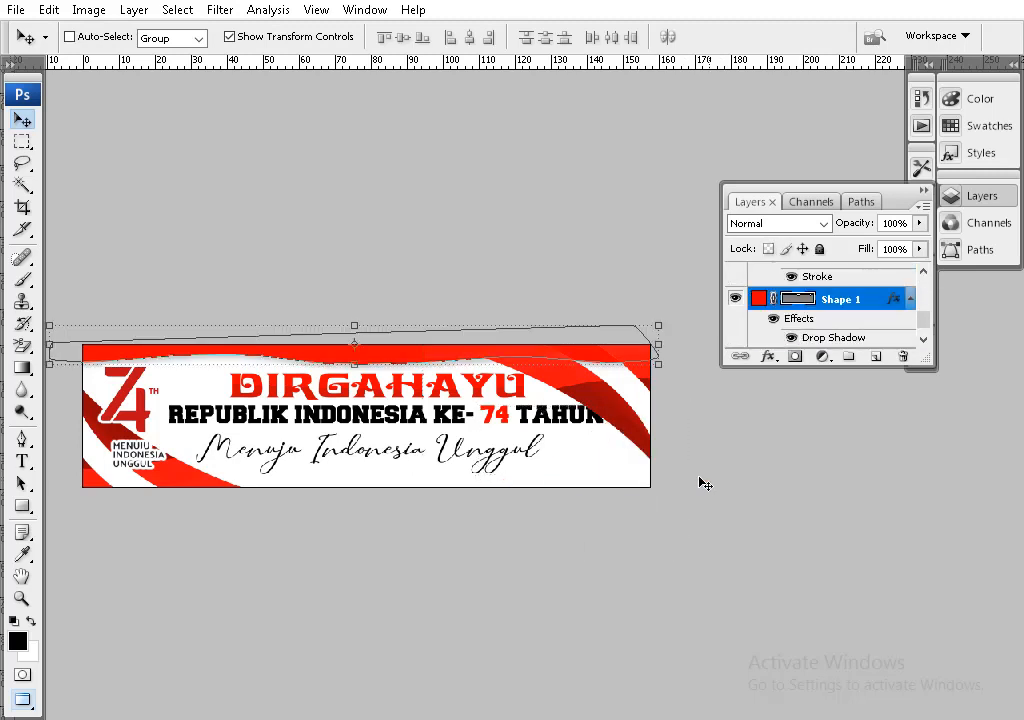
Undo the ribbon's deletion and the added upper-right wave copy.
{"action": "key", "text": "ctrl+z"}
{"action": "key", "text": "ctrl+alt+z"}
{"action": "key", "text": "ctrl+alt+z"}
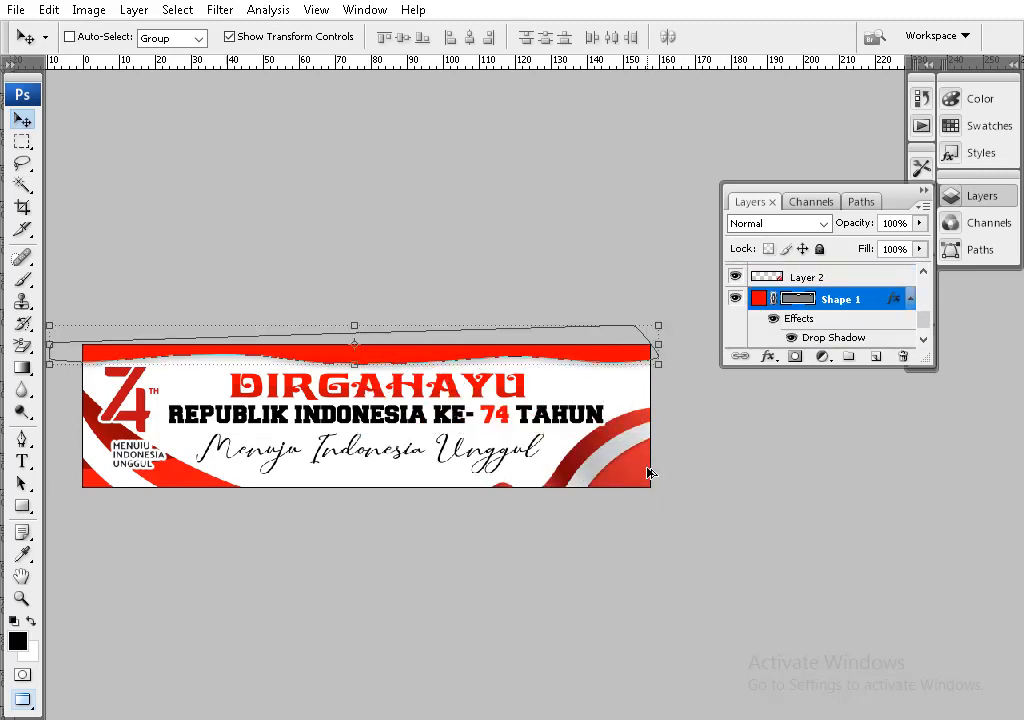
Examine the banner's text and corner waves up close and as a whole layout.
{"action": "left_click", "coordinate": [21, 141]}
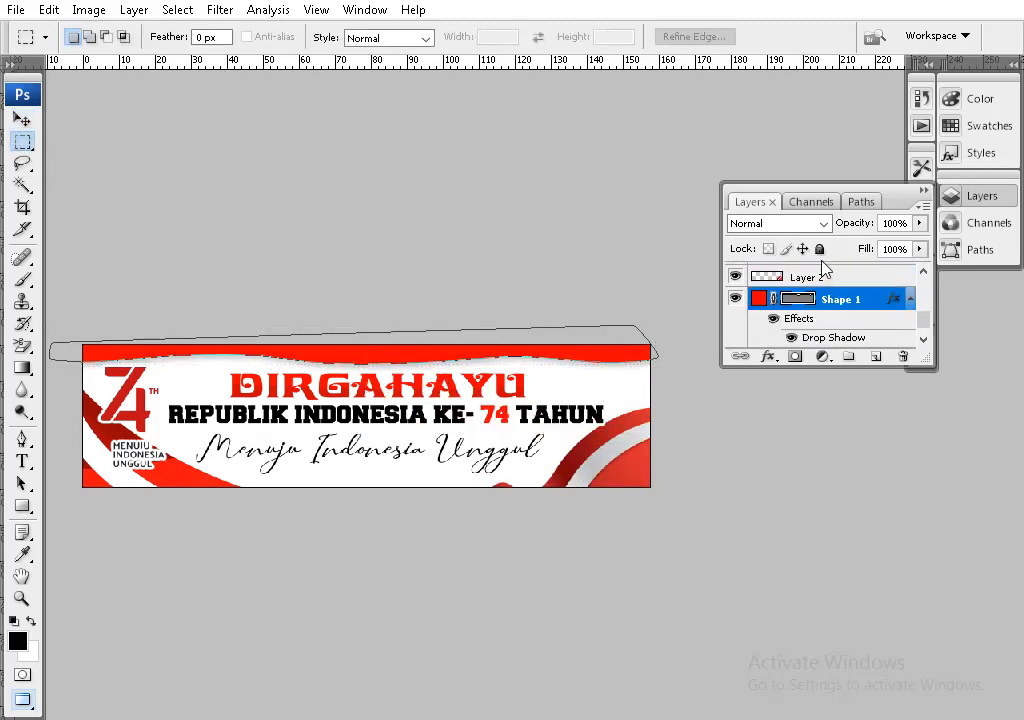
{"action": "left_click", "coordinate": [808, 279]}
{"action": "left_click_drag", "start_coordinate": [332, 232], "coordinate": [402, 226]}
{"action": "left_click", "coordinate": [21, 118]}
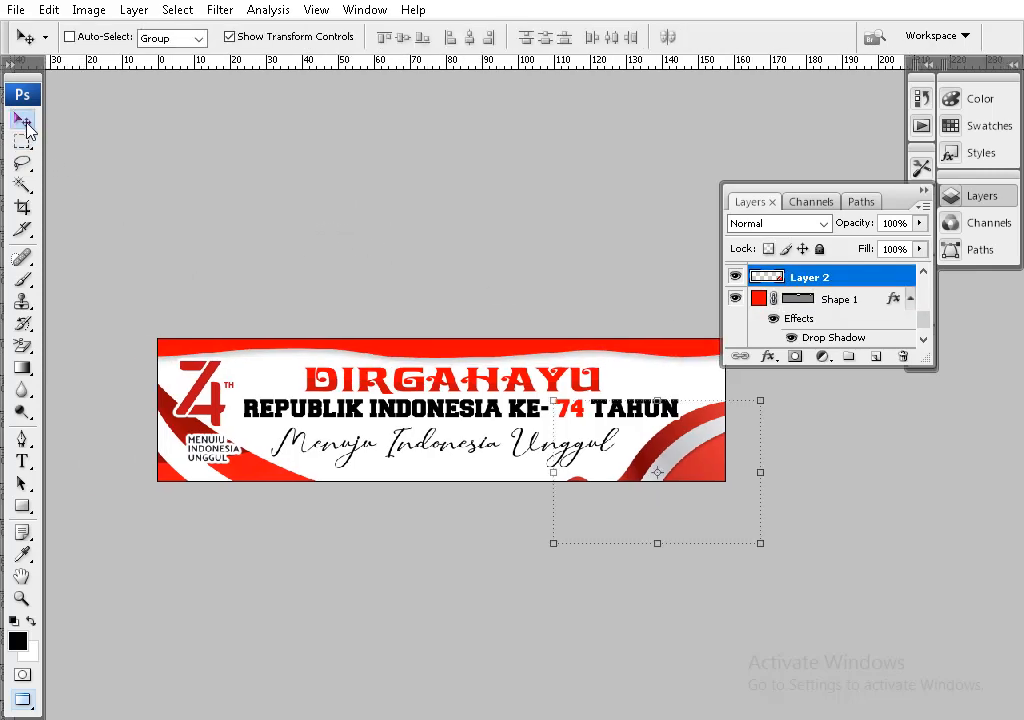
{"action": "left_click_drag", "start_coordinate": [241, 425], "coordinate": [400, 434]}
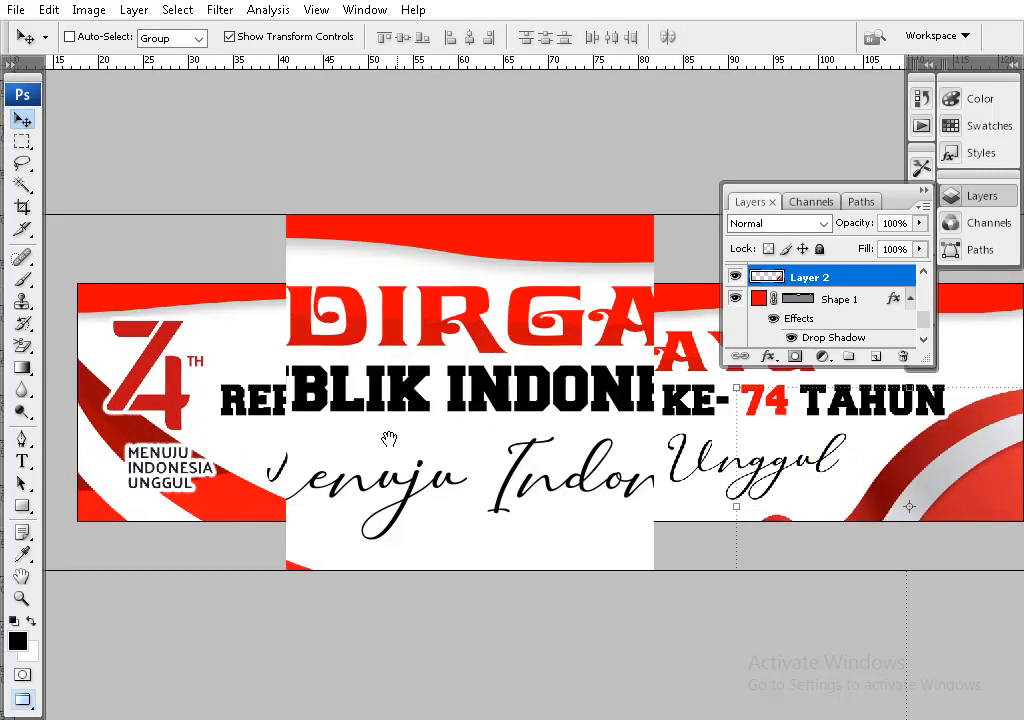
{"action": "left_click_drag", "start_coordinate": [526, 454], "coordinate": [598, 452]}
{"action": "left_click", "coordinate": [599, 440], "text": "alt"}
{"action": "left_click_drag", "start_coordinate": [671, 440], "coordinate": [531, 481]}
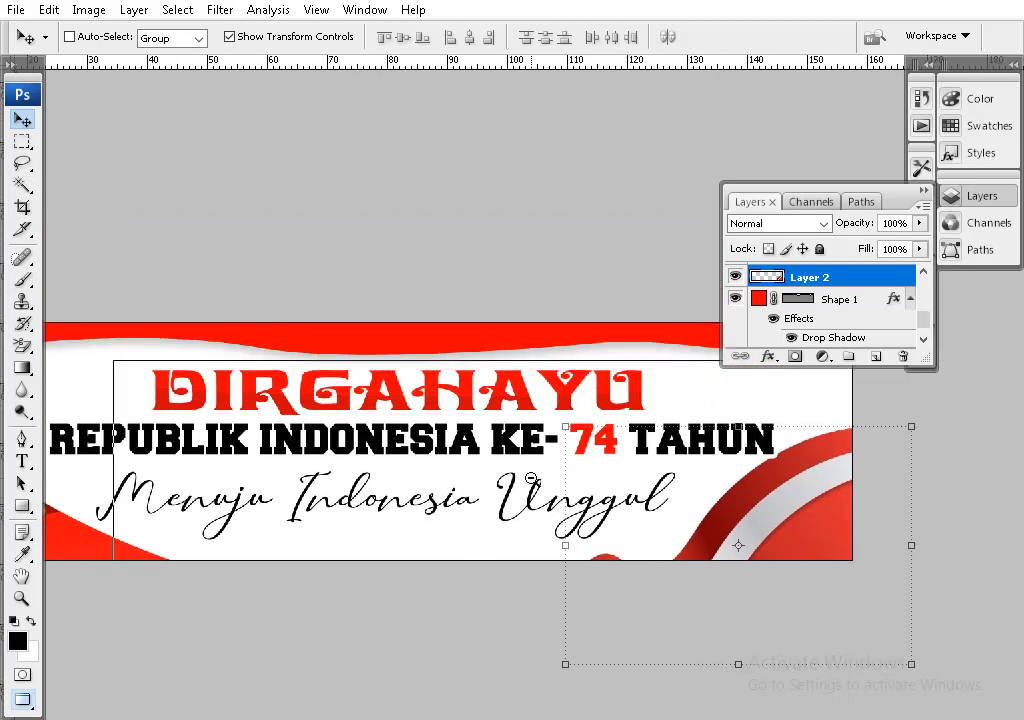
{"action": "left_click", "coordinate": [531, 479], "text": "alt"}
{"action": "left_click_drag", "start_coordinate": [421, 474], "coordinate": [527, 470]}
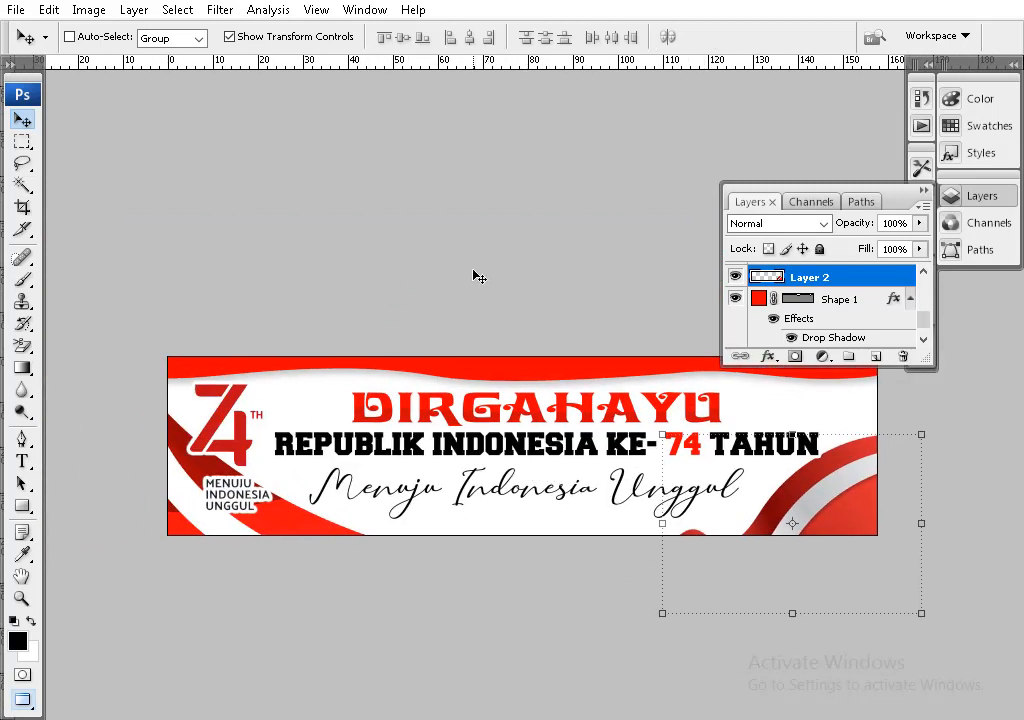
{"action": "left_click_drag", "start_coordinate": [503, 289], "coordinate": [432, 292]}
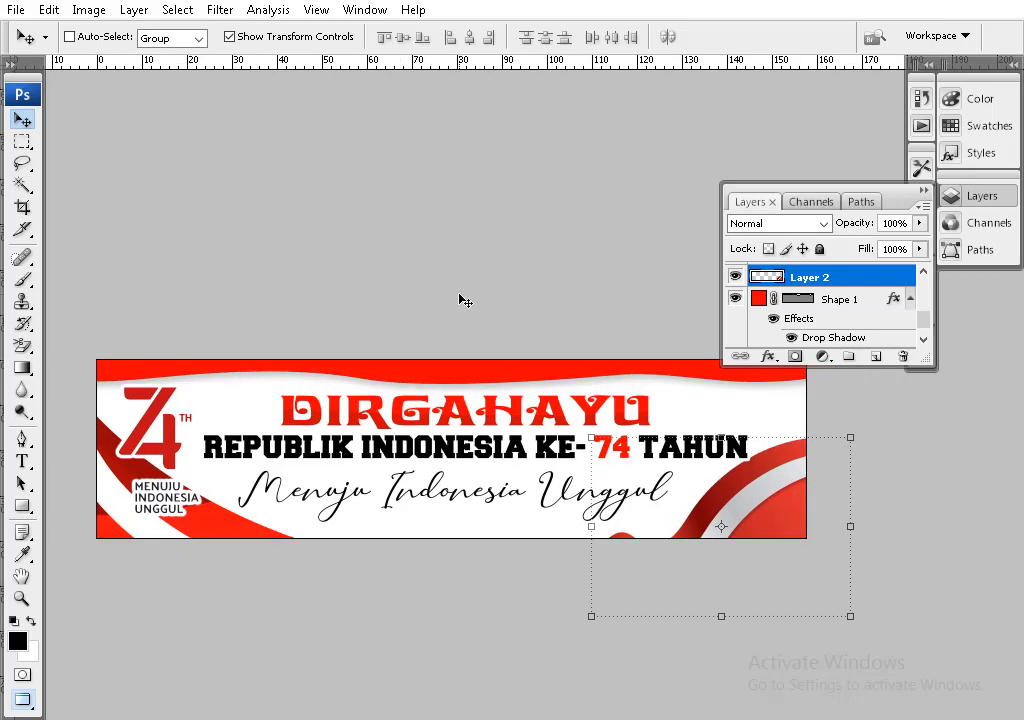
{"action": "left_click", "coordinate": [22, 141]}
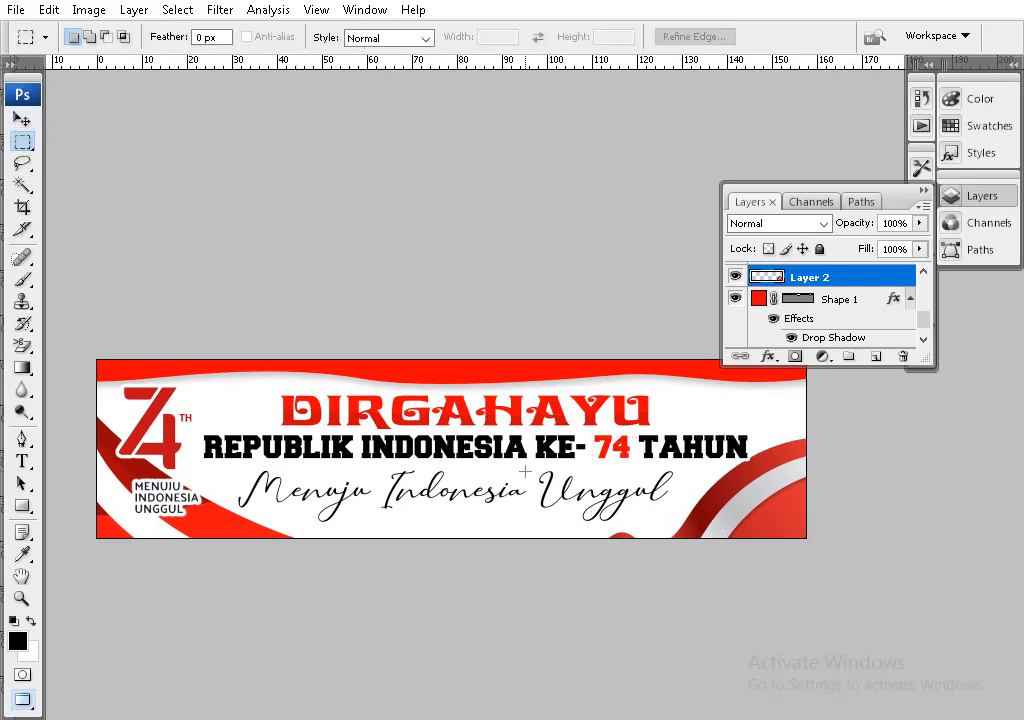
Add the text "Abba Print" in the Hilland font over the ribbon in the banner's lower-right corner.
{"action": "key", "text": "t"}
{"action": "left_click", "coordinate": [554, 517], "text": "ctrl"}
{"action": "left_click", "coordinate": [569, 517], "text": "ctrl"}
{"action": "left_click_drag", "start_coordinate": [513, 502], "coordinate": [463, 500]}
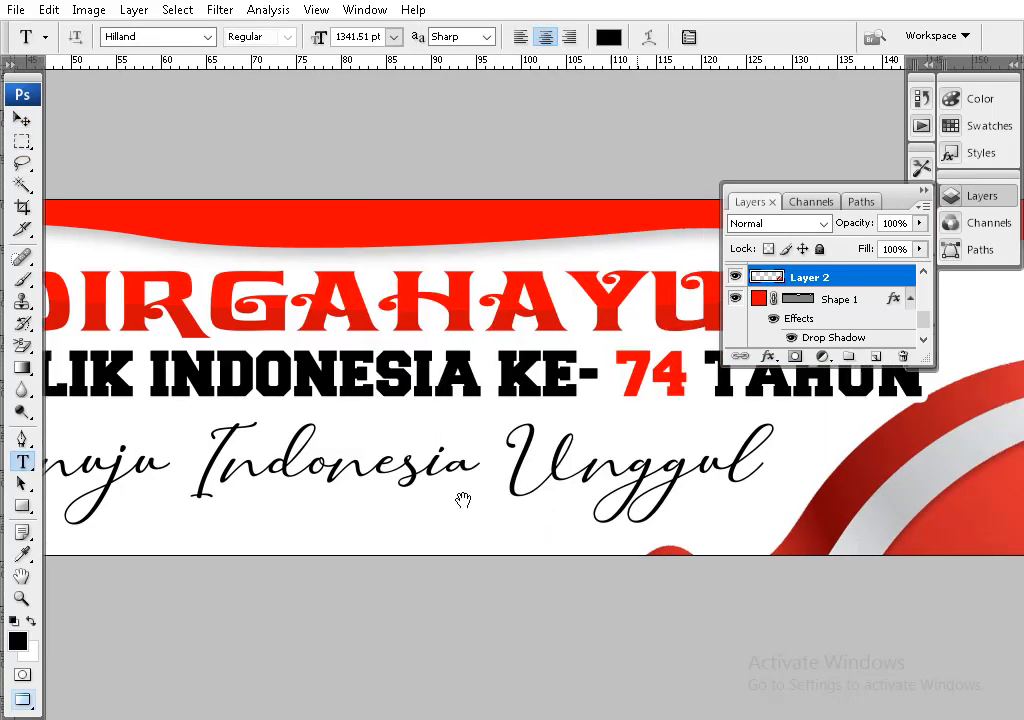
{"action": "scroll", "coordinate": [490, 502], "scroll_direction": "right", "scroll_amount": 5}
{"action": "scroll", "coordinate": [465, 490], "scroll_direction": "right", "scroll_amount": 2}
{"action": "left_click", "coordinate": [473, 484]}
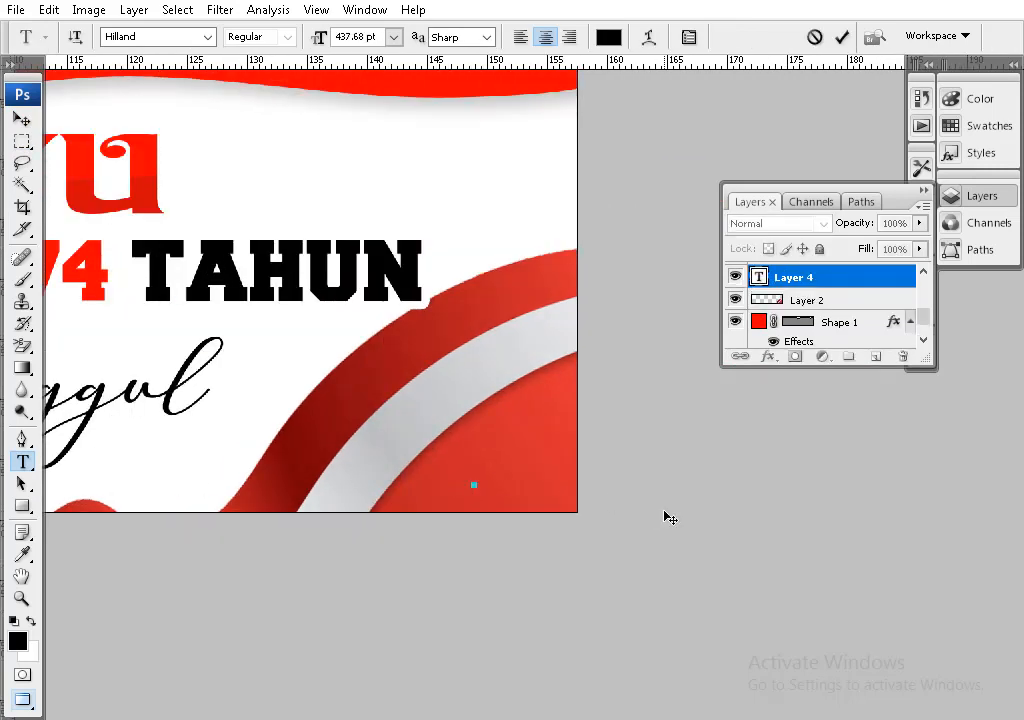
{"action": "type", "text": "Abba Print"}
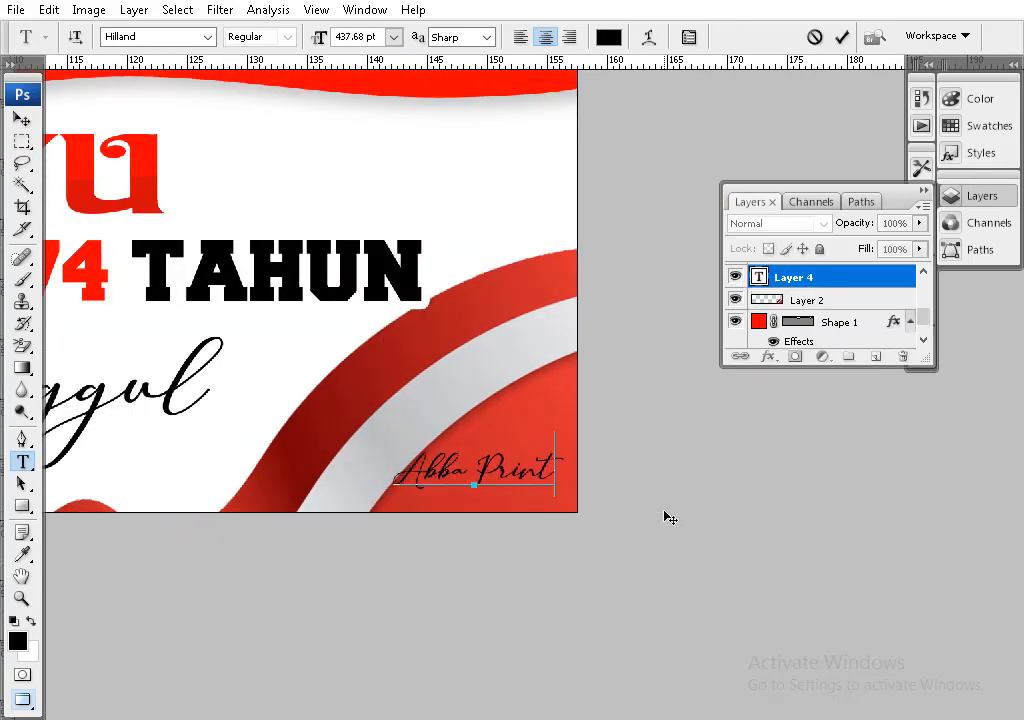
Change the color of the whole "Abba Print" text to white.
{"action": "key", "text": "ctrl+a"}
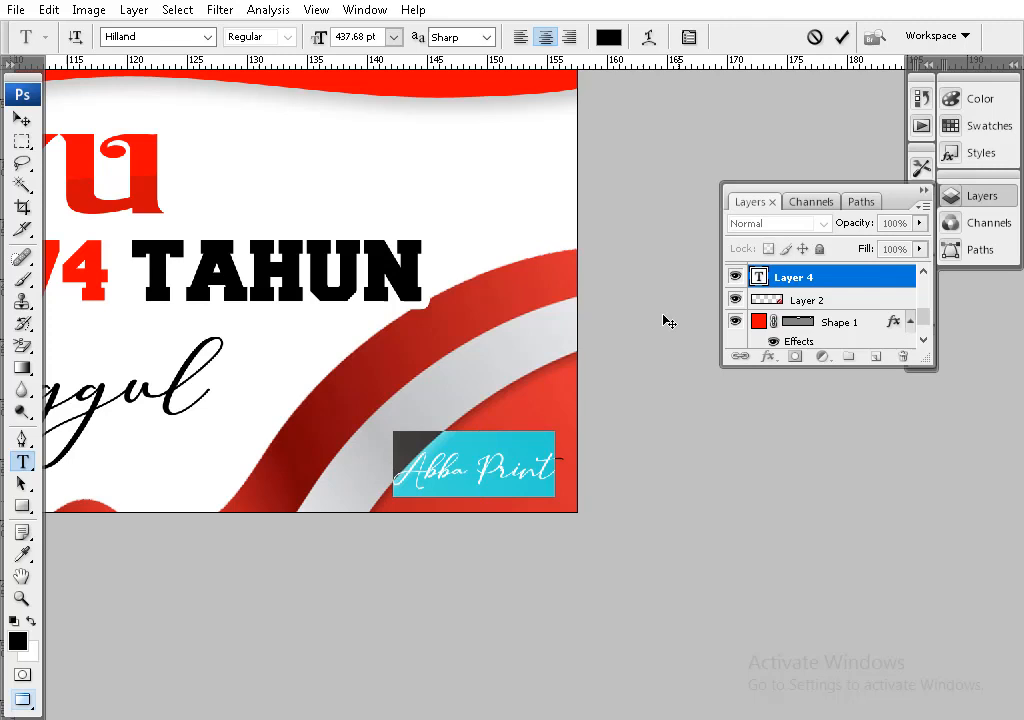
{"action": "left_click", "coordinate": [608, 37]}
{"action": "left_click", "coordinate": [259, 98]}
{"action": "key", "text": "Return"}
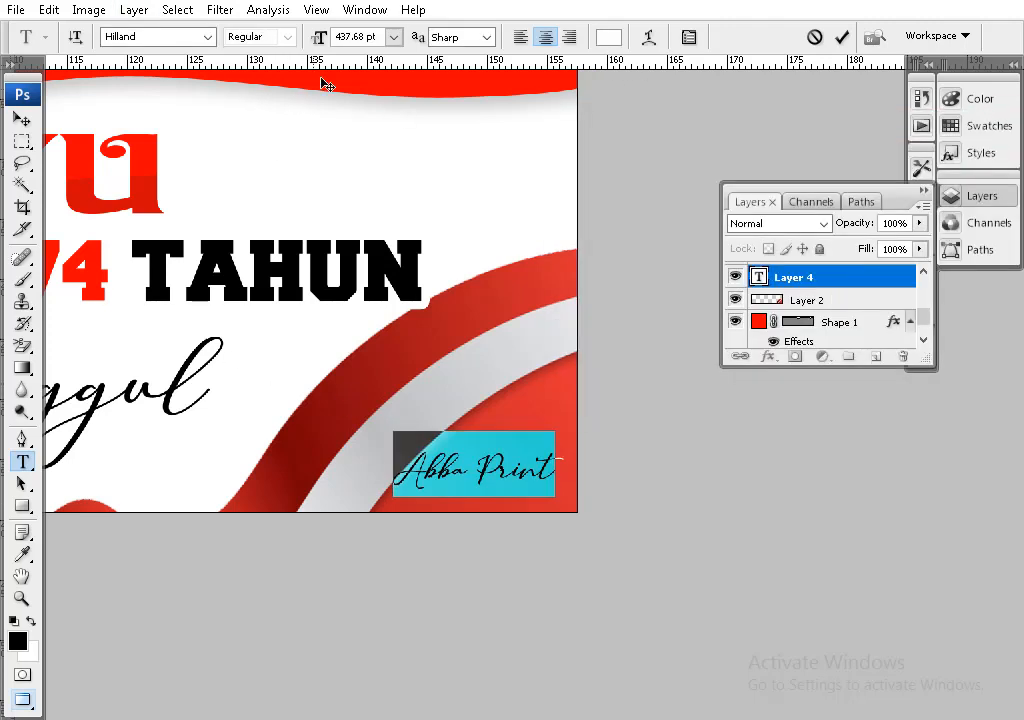
Reduce the font size of the "Abba Print" text so it fits within the ribbon's red corner area.
{"action": "key", "text": "Down"}
{"action": "key", "text": "Down"}
{"action": "key", "text": "Down"}
{"action": "key", "text": "Down"}
{"action": "key", "text": "Down"}
{"action": "key", "text": "Down"}
{"action": "key", "text": "Down"}
{"action": "key", "text": "Down"}
{"action": "key", "text": "Down"}
{"action": "key", "text": "Down"}
{"action": "key", "text": "Down"}
{"action": "key", "text": "Down"}
{"action": "key", "text": "Down"}
{"action": "key", "text": "Down"}
{"action": "key", "text": "Down"}
{"action": "key", "text": "Down"}
{"action": "key", "text": "Down"}
{"action": "key", "text": "Down"}
{"action": "key", "text": "Down"}
{"action": "key", "text": "Down"}
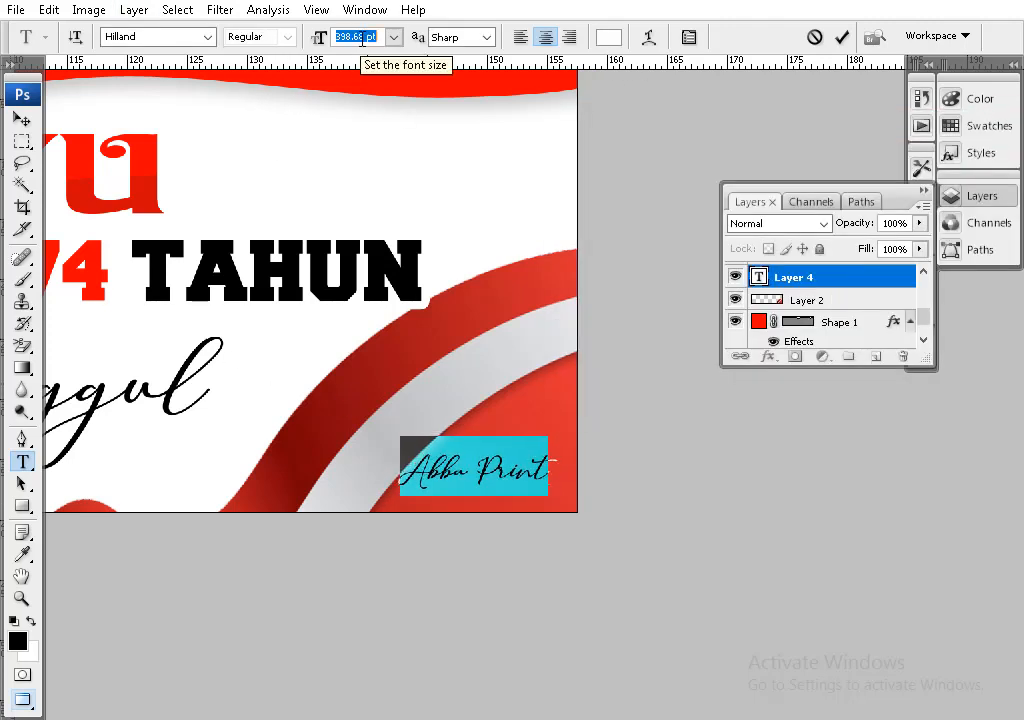
Move the "Abba Print" credit slightly closer to the banner's lower-right corner and check it up close.
{"action": "left_click", "coordinate": [21, 119]}
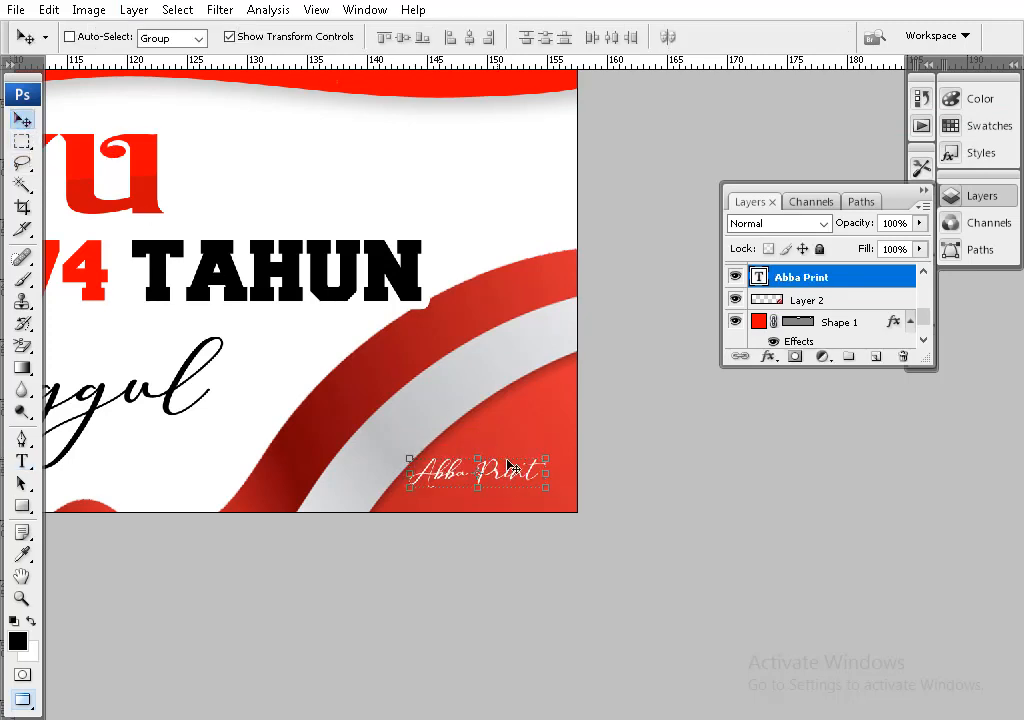
{"action": "left_click_drag", "start_coordinate": [519, 486], "coordinate": [529, 494]}
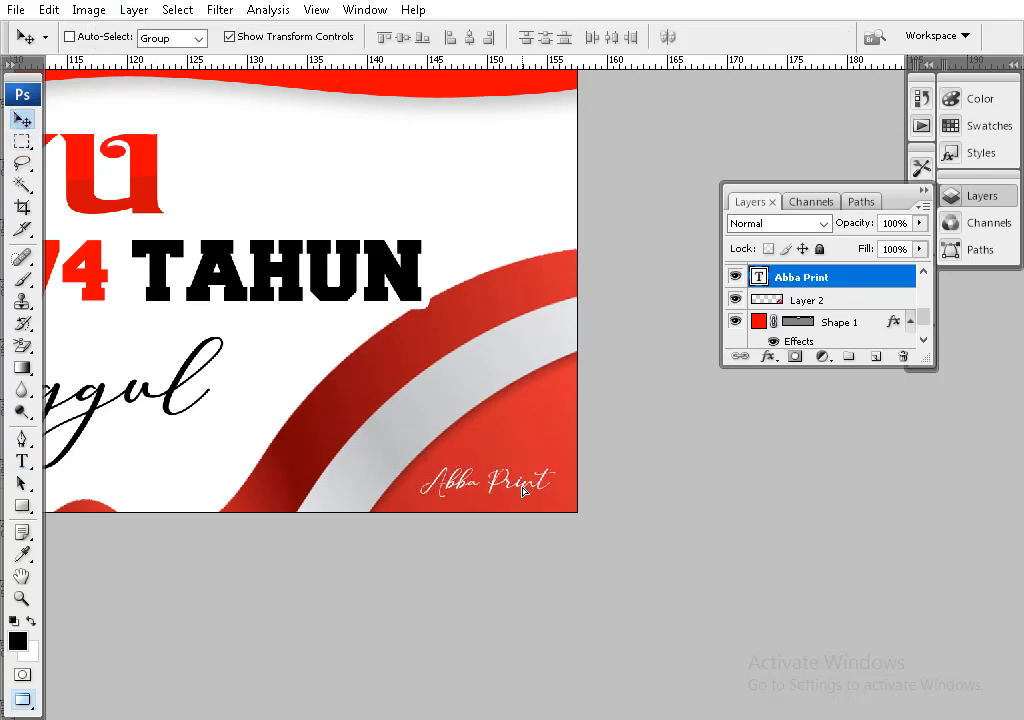
{"action": "left_click_drag", "start_coordinate": [418, 452], "coordinate": [628, 514]}
{"action": "left_click", "coordinate": [623, 496], "text": "ctrl+alt"}
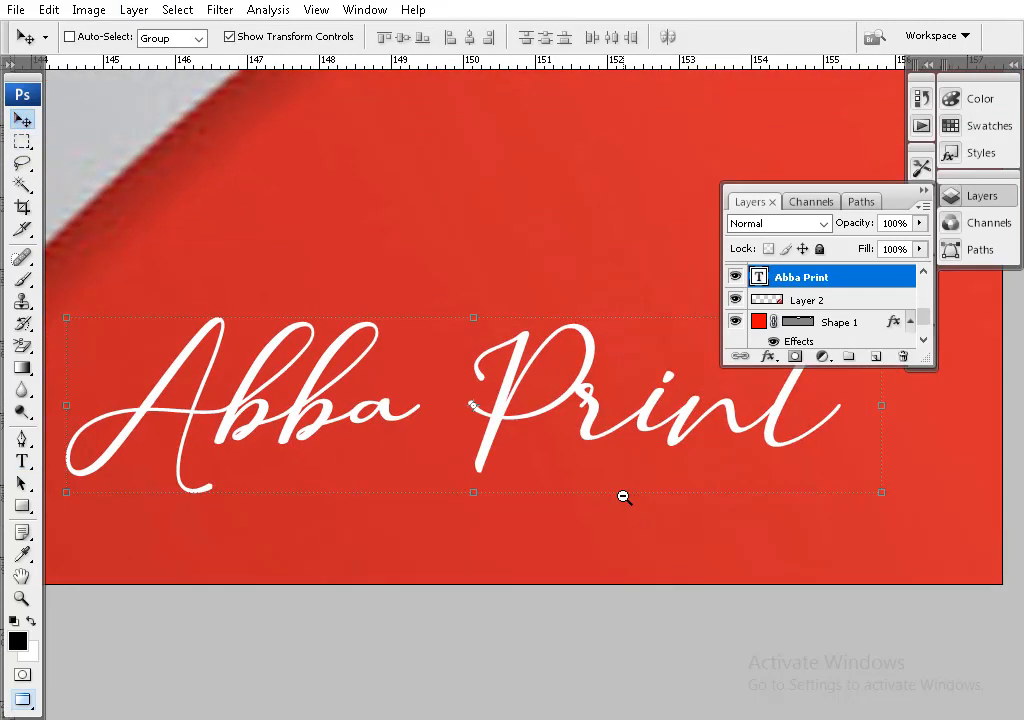
Save the finished banner document.
{"action": "key", "text": "ctrl+0"}
{"action": "left_click", "coordinate": [21, 141]}
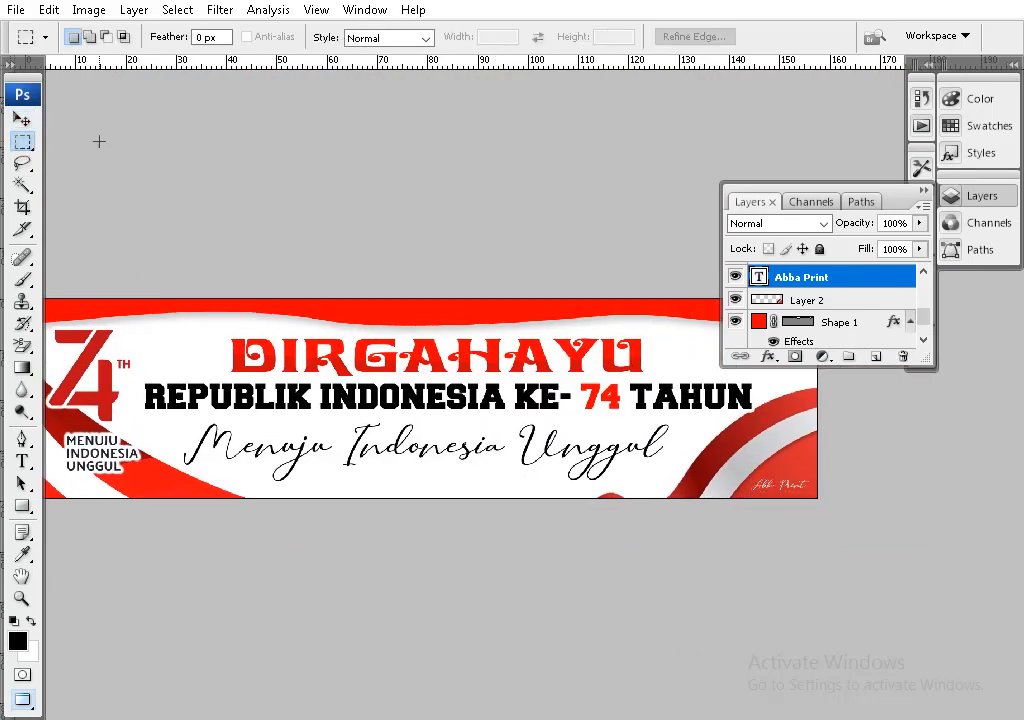
{"action": "key", "text": "ctrl+s"}
{"action": "left_click", "coordinate": [720, 450]}
{"action": "key", "text": "ctrl+0"}
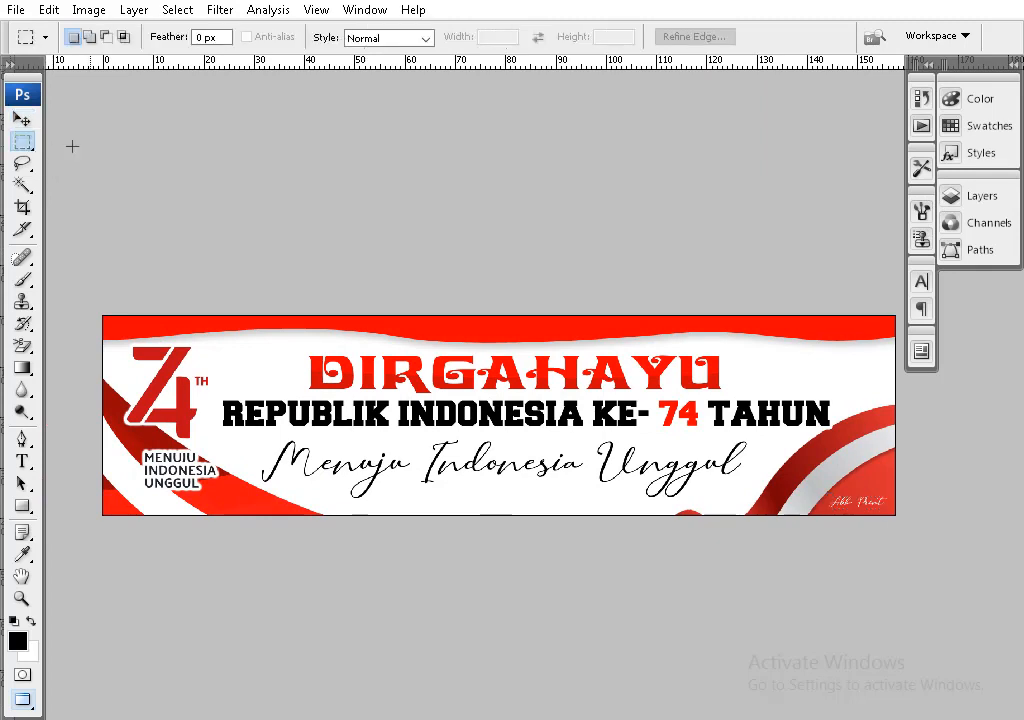
{"action": "left_click_drag", "start_coordinate": [434, 219], "coordinate": [425, 222]}
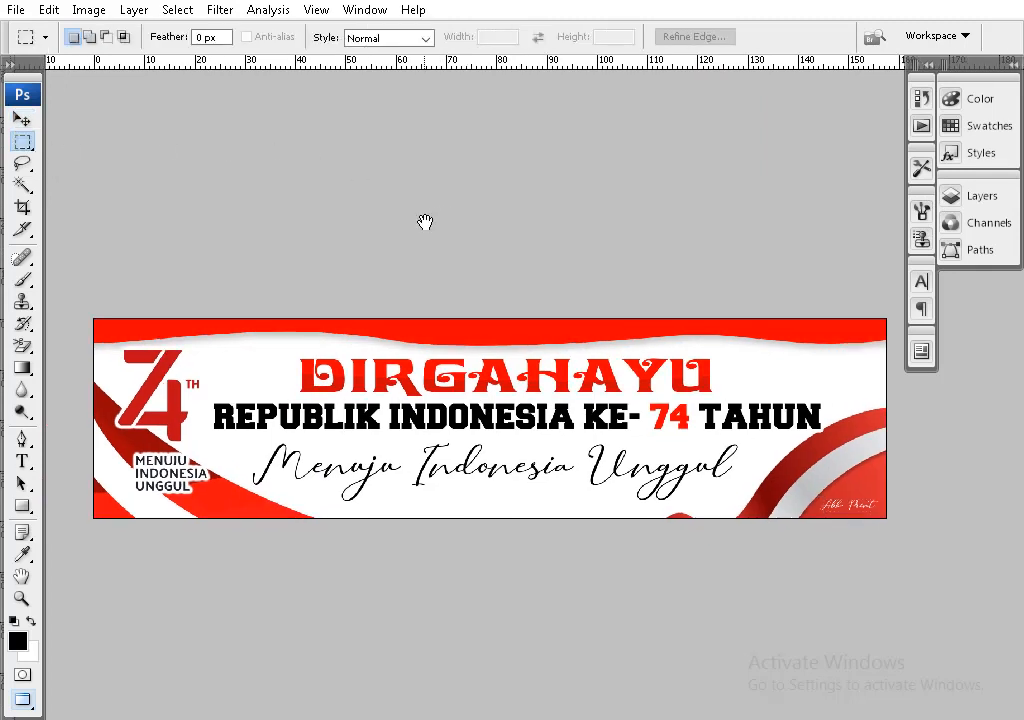